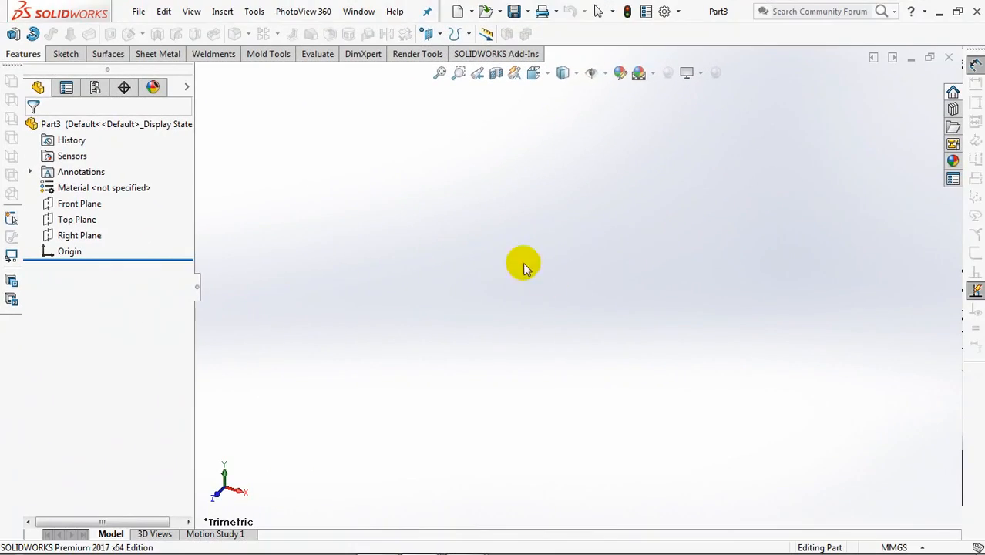
Create a reference plane offset 6.50 mm above the Top Plane
left_click(428, 34)
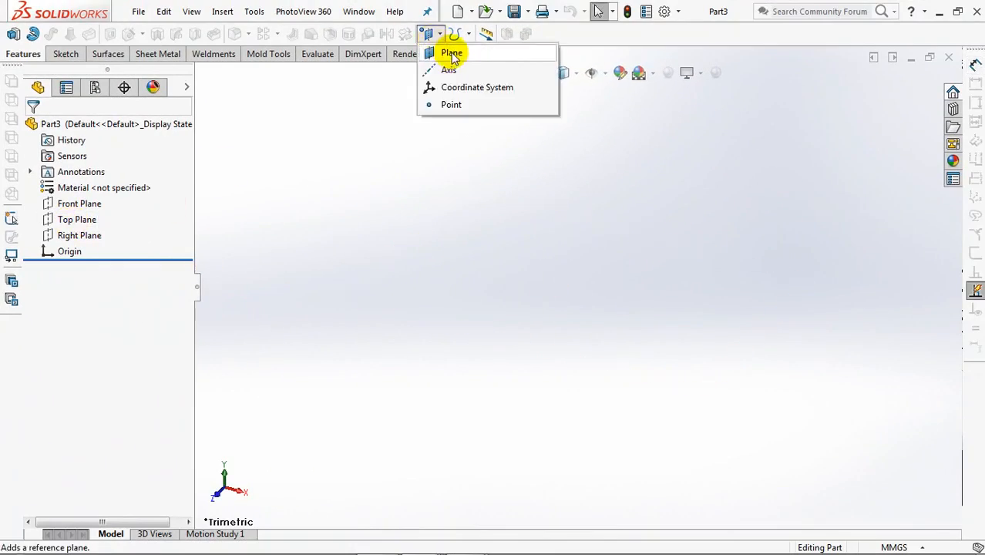
left_click(450, 51)
left_click(201, 74)
left_click(263, 171)
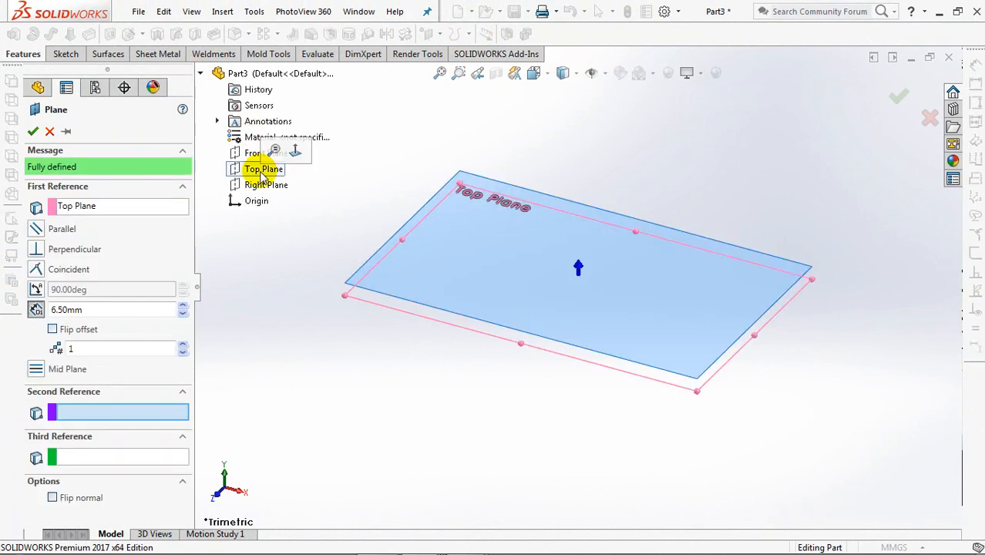
left_click(32, 131)
Start a sketch on the new offset plane and draw a center rectangle about 108 by 94 mm centred on the origin
left_click(48, 268)
left_click(74, 251)
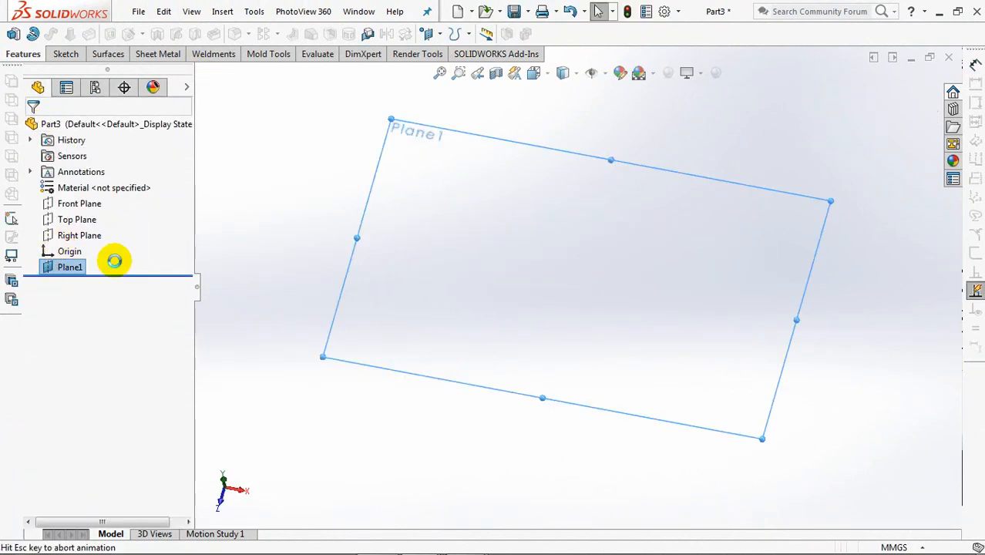
left_click(104, 36)
left_click(577, 287)
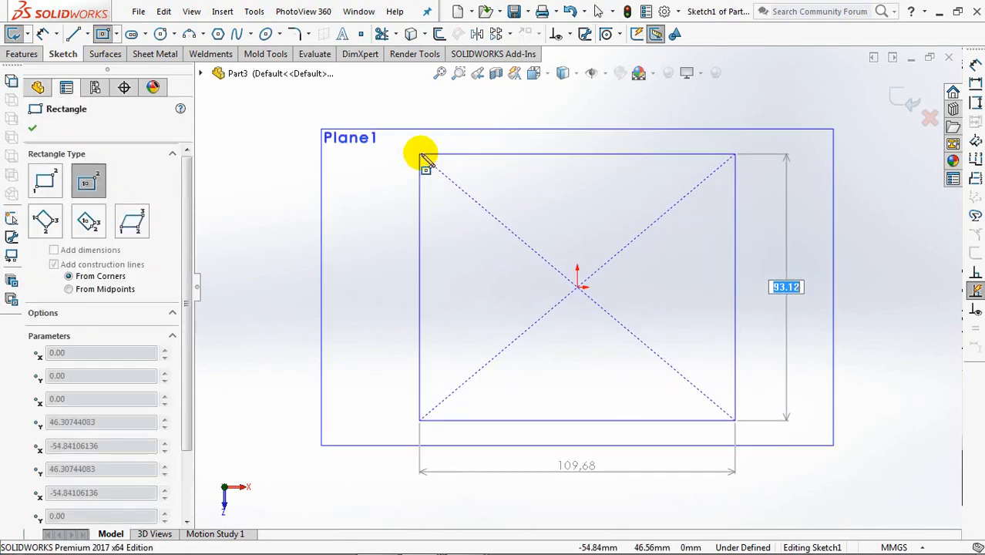
left_click(421, 152)
left_click(33, 132)
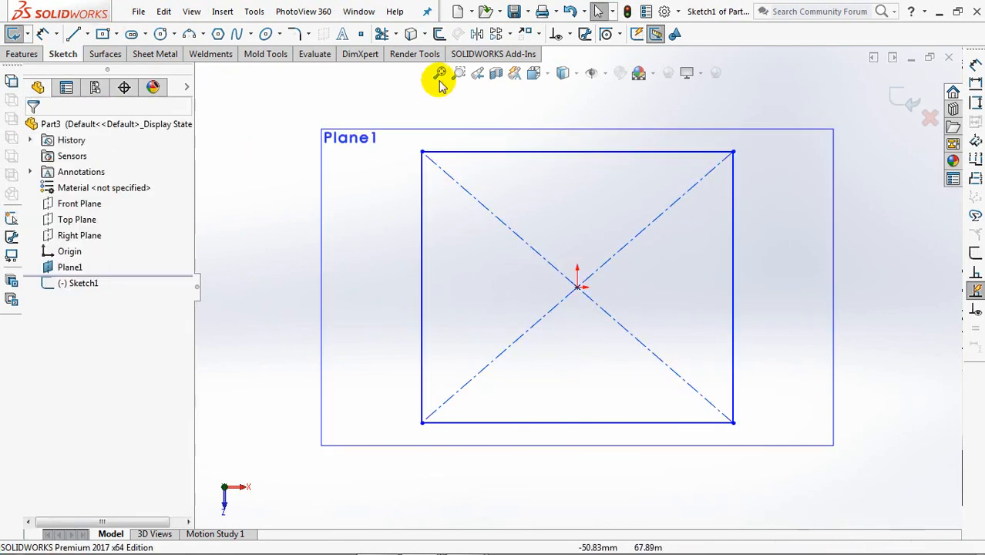
Add an Equal relation between the rectangle's upper horizontal edge and its left vertical edge
left_click(567, 34)
left_click(578, 68)
left_click(479, 157)
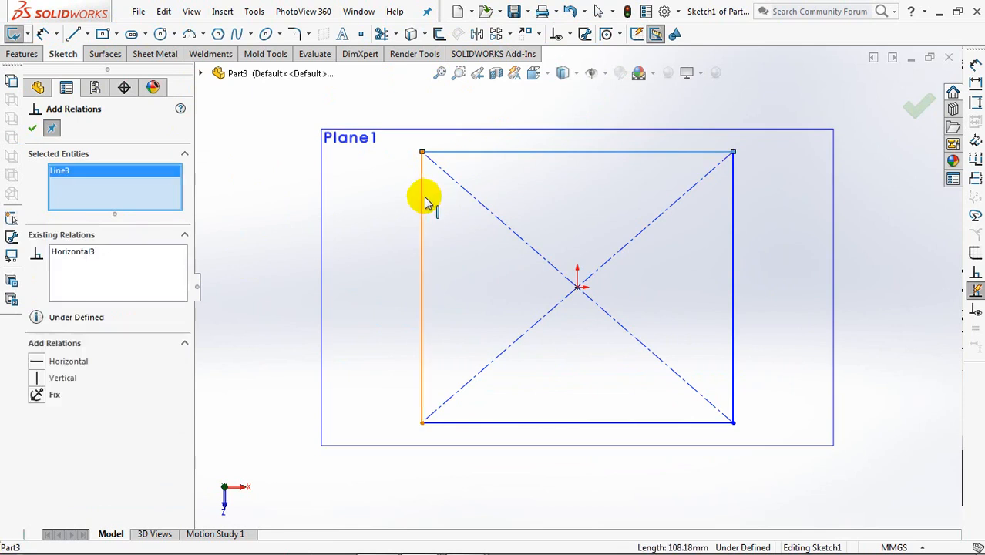
left_click(424, 191)
left_click(37, 445)
left_click(32, 131)
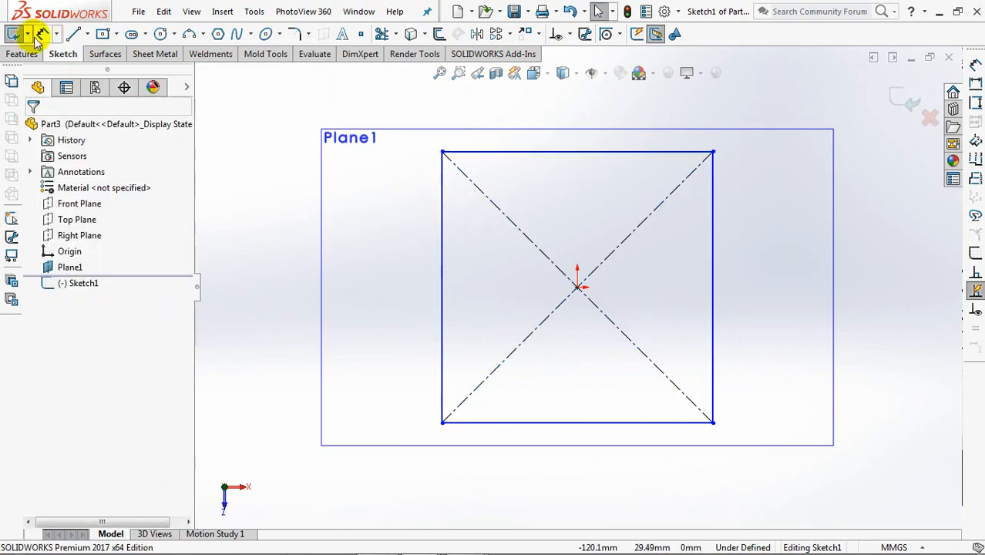
Dimension the square's left vertical side to 242 mm
left_click(441, 292)
left_click(374, 297)
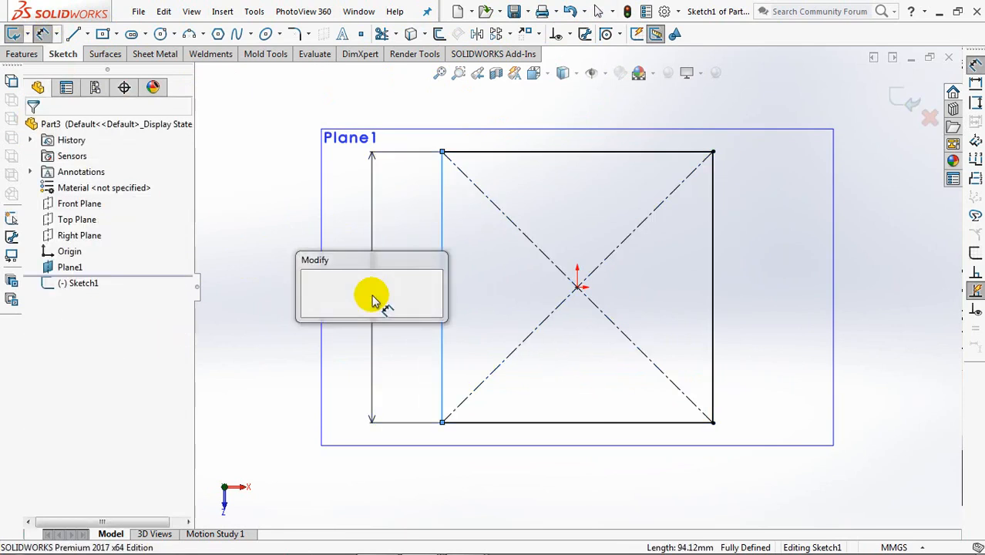
type("242")
left_click(310, 289)
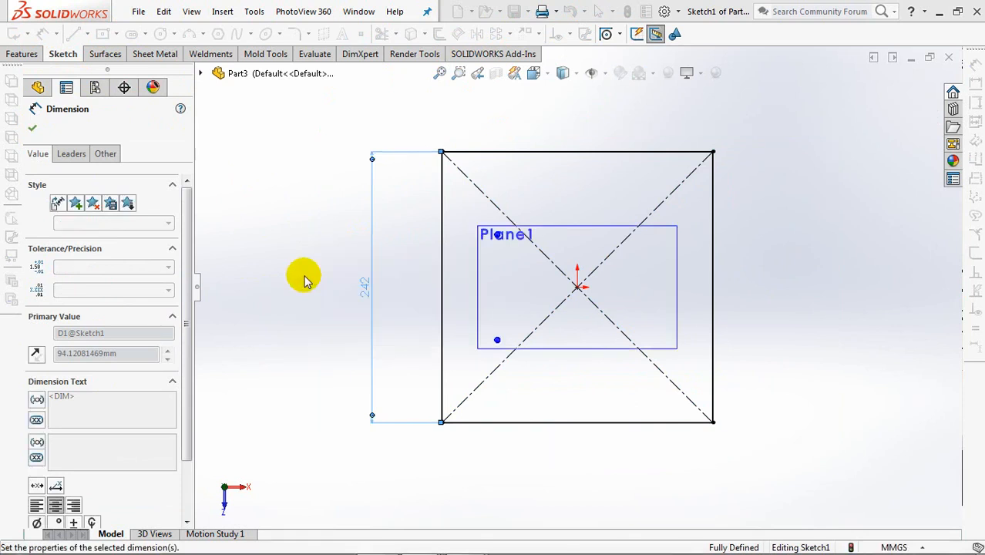
Fillet all four corners of the square with a 26 mm radius and finish the sketch
left_click(298, 35)
type("26")
key("Return")
left_click(712, 423)
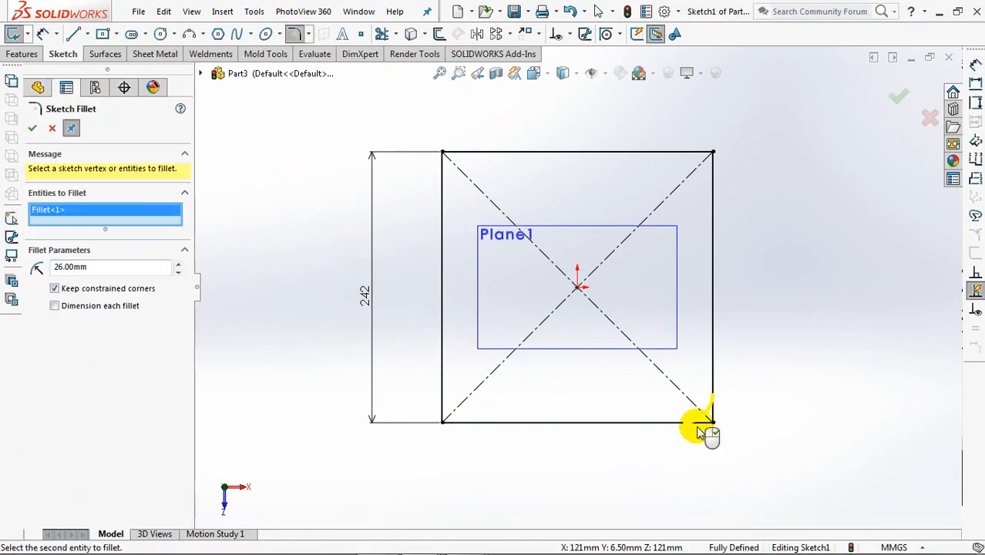
left_click(443, 423)
left_click(528, 296)
left_click(442, 153)
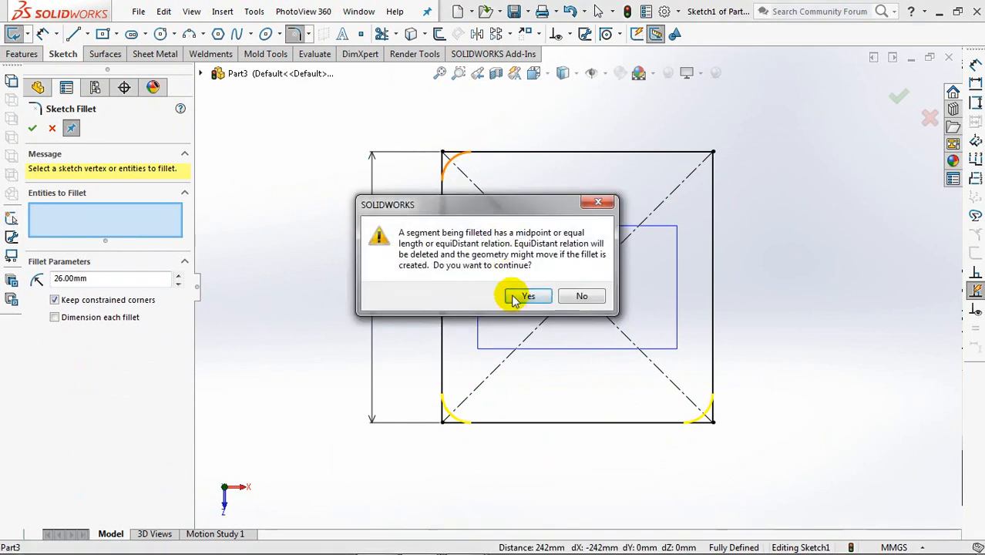
left_click(518, 296)
left_click(711, 154)
left_click(538, 300)
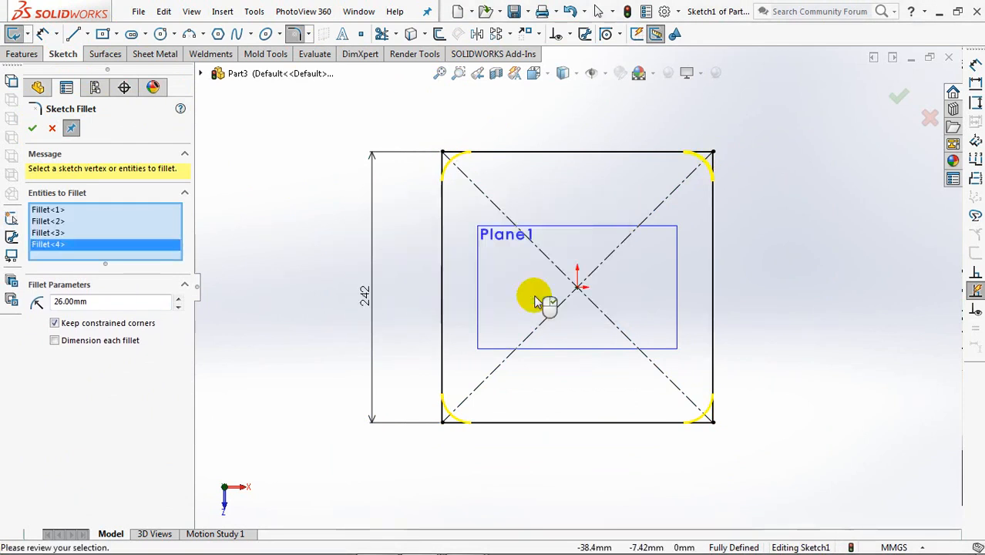
left_click(898, 97)
left_click(900, 100)
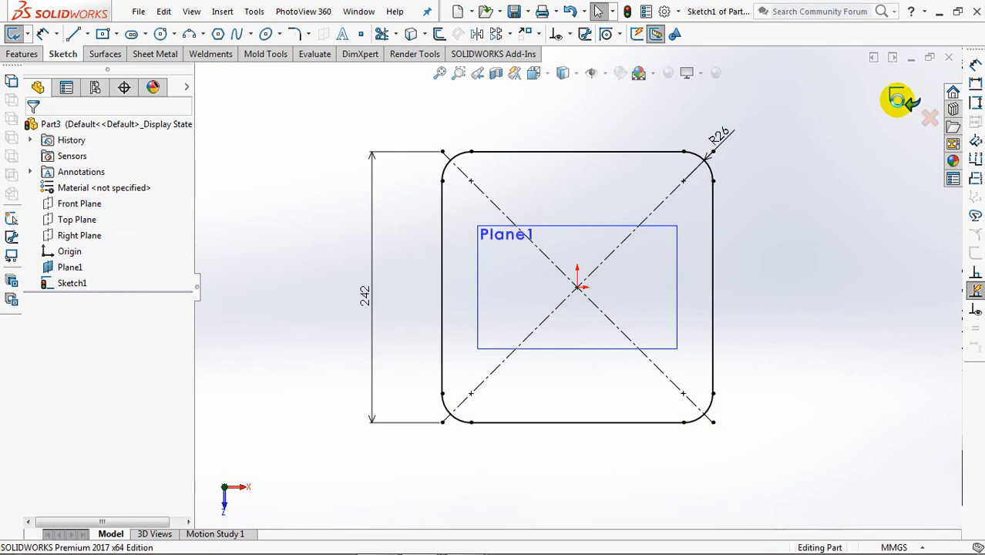
left_click(899, 98)
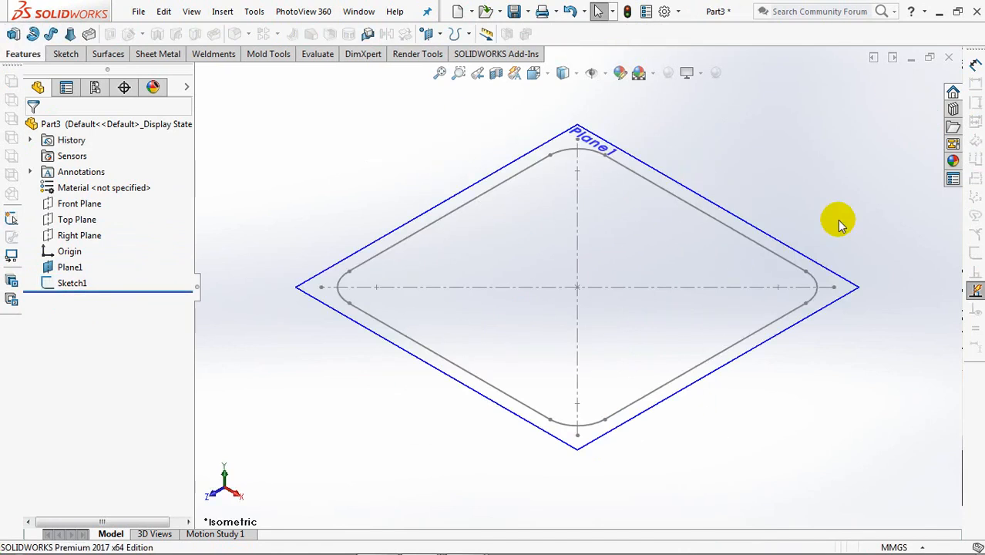
Start a sketch on the Front Plane and draw a short line slanting down from the left edge of the rounded square
left_click(77, 203)
left_click(81, 189)
left_click(73, 35)
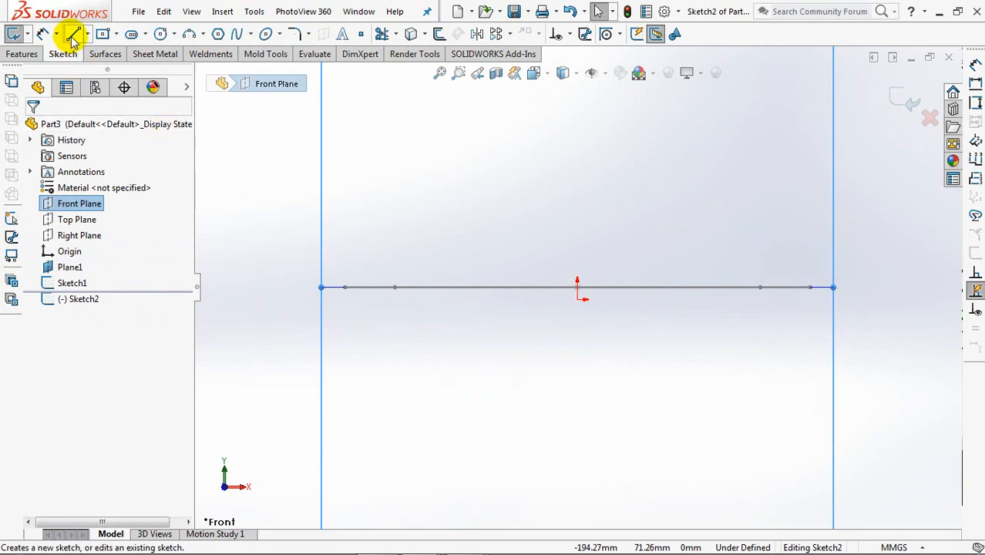
left_click(346, 290)
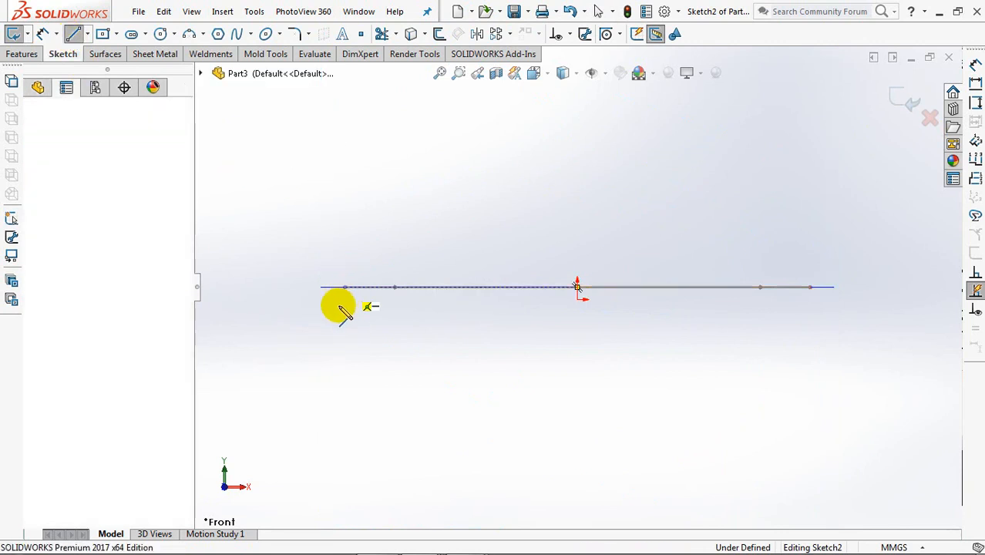
right_click(349, 309)
left_click(370, 317)
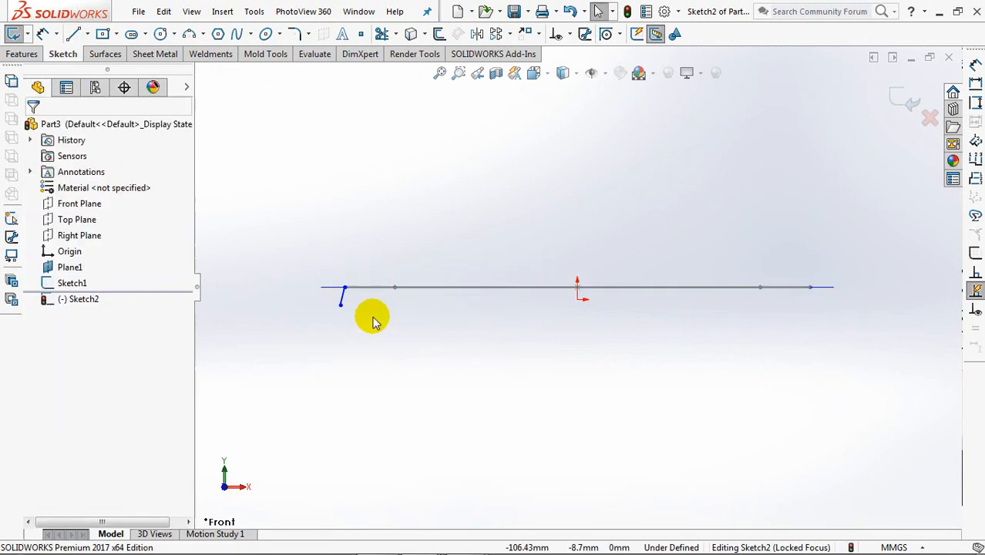
Extend the profile with a short horizontal segment, a rising slanted line, a flat top about 5 mm long, a long descending line and a tangent arc
middle_click_drag(320, 251, 460, 242, "ctrl")
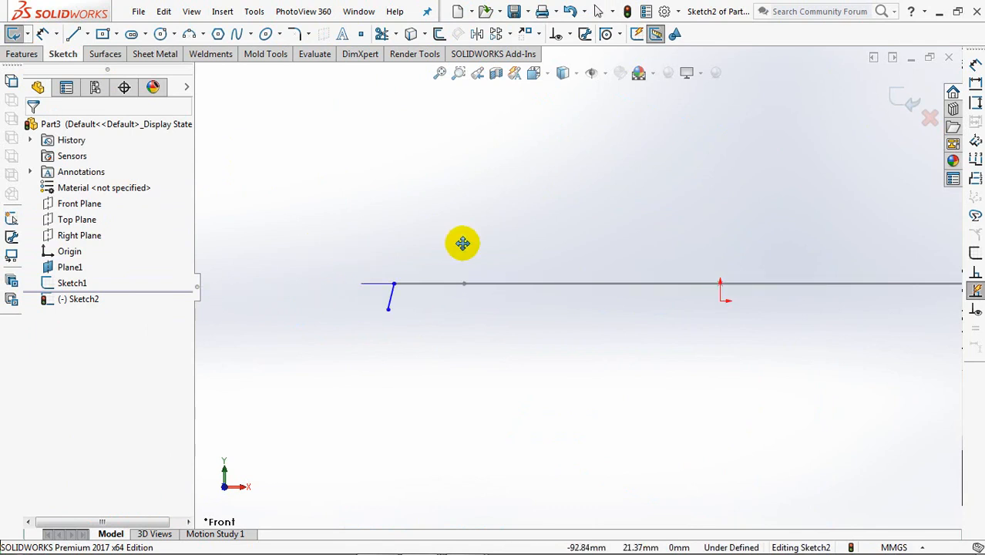
left_click(73, 33)
left_click(394, 284)
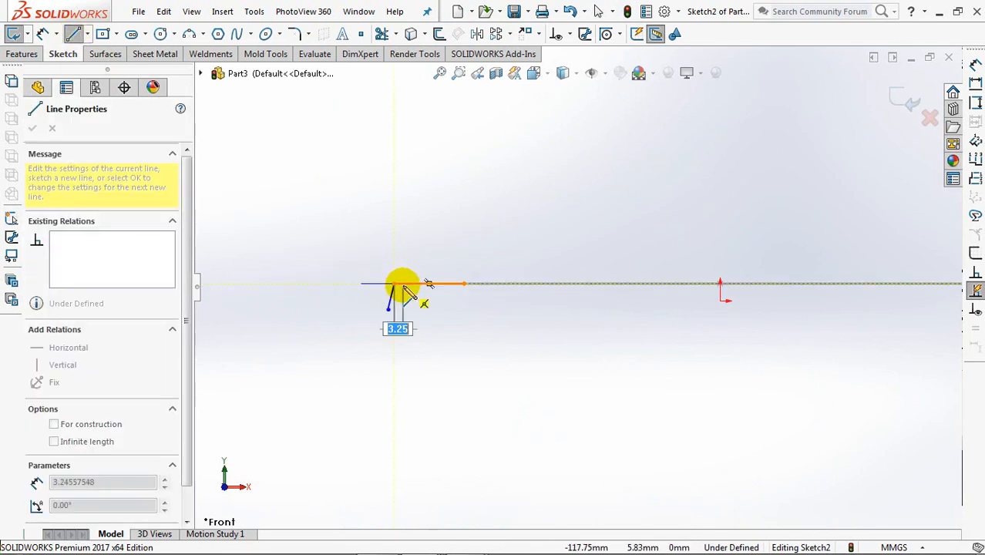
left_click(402, 283)
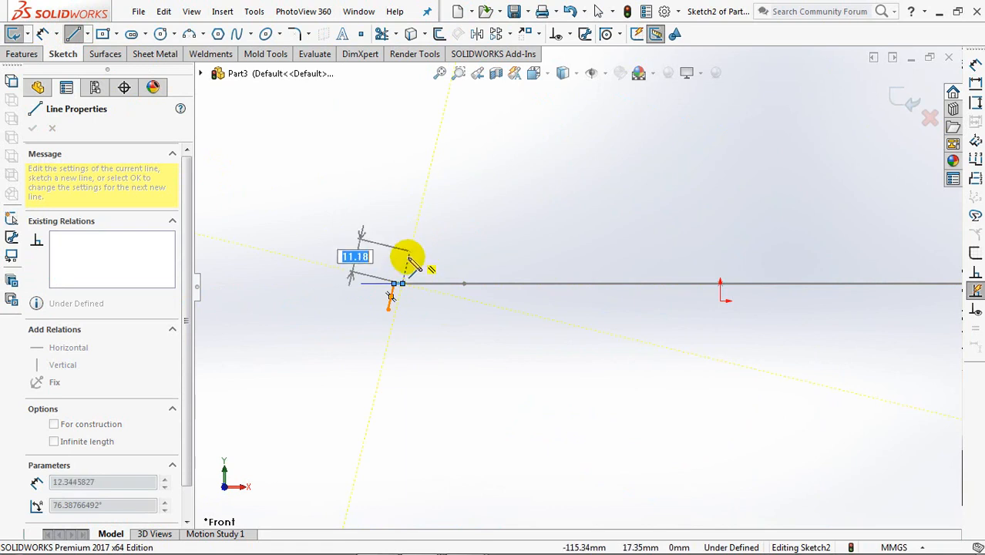
left_click(408, 261)
left_click(420, 261)
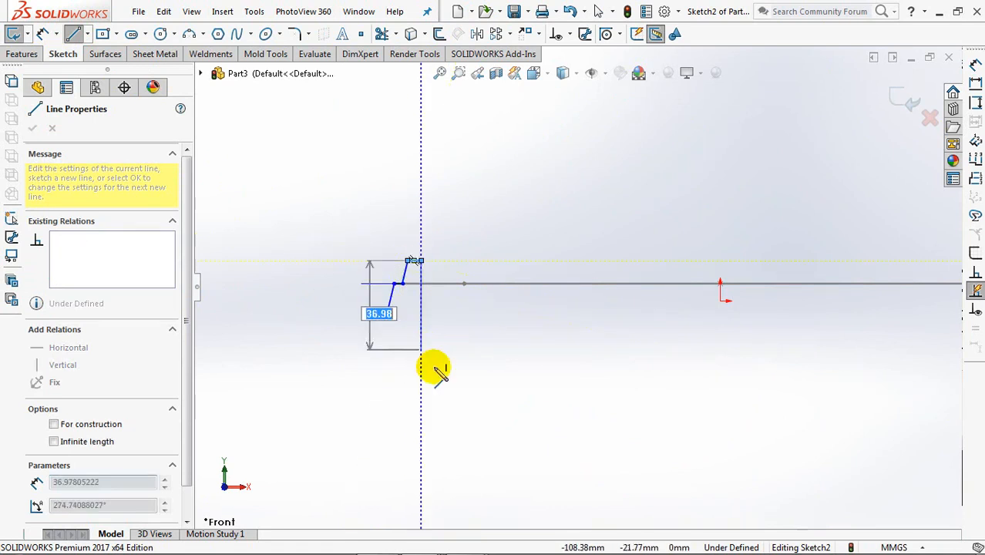
left_click(454, 377)
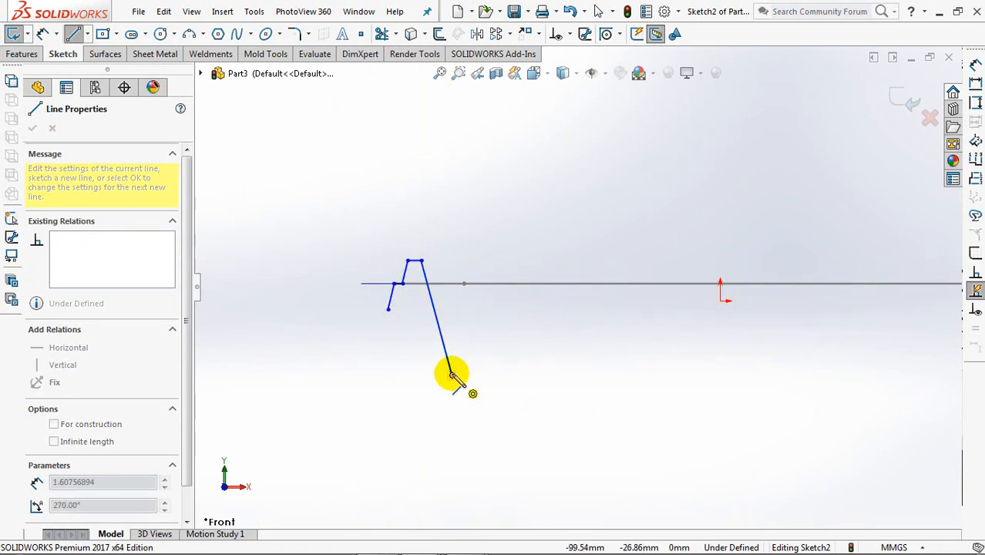
left_click(491, 386)
right_click(495, 376)
left_click(524, 378)
Draw a vertical centerline about 22 mm long upward from the origin
left_click(87, 34)
left_click(108, 71)
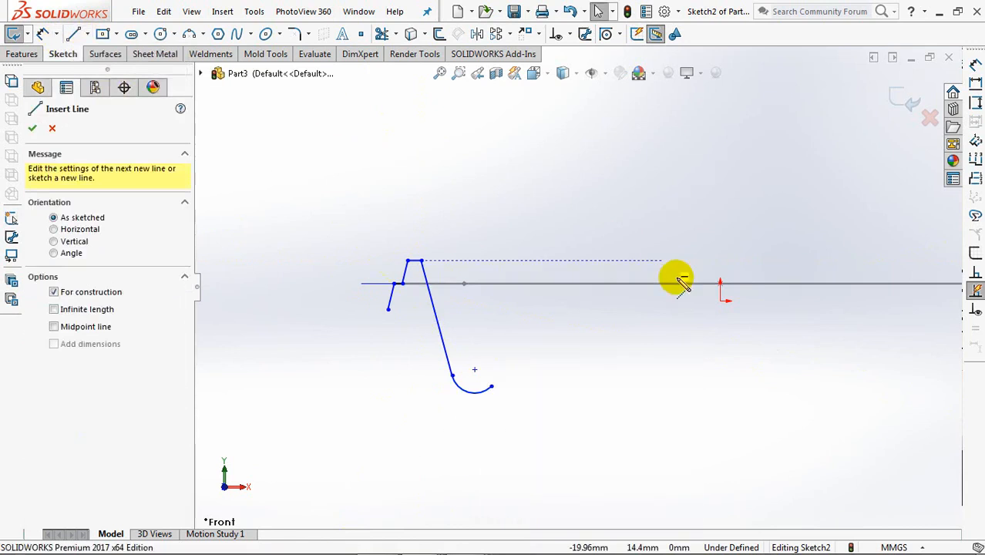
left_click(720, 301)
left_click(719, 242)
right_click(722, 245)
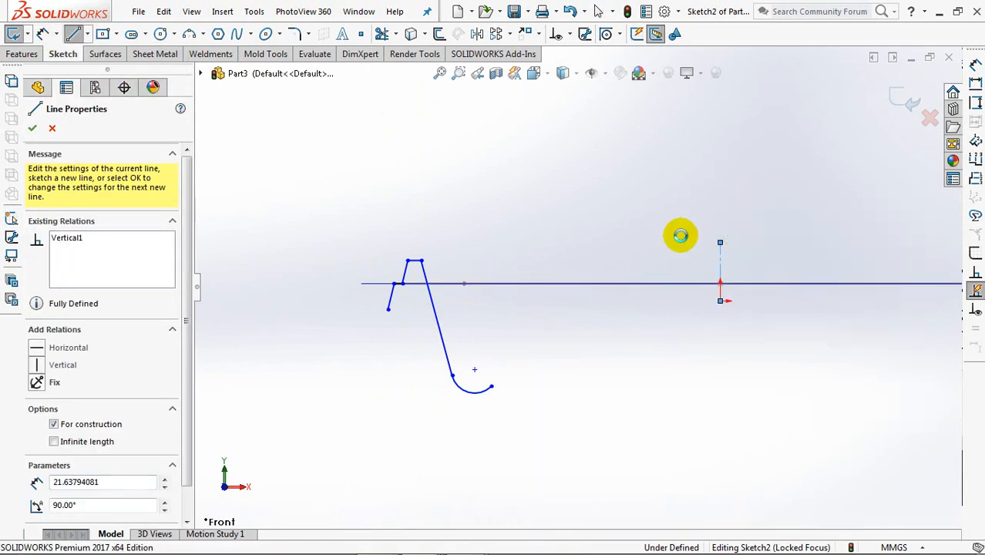
left_click(736, 253)
Add a Pierce relation between the upper end of the first slanted line and the rounded square's left edge
mouse_move(608, 220)
middle_mouse_down()
mouse_move(583, 232)
mouse_move(588, 258)
middle_mouse_up()
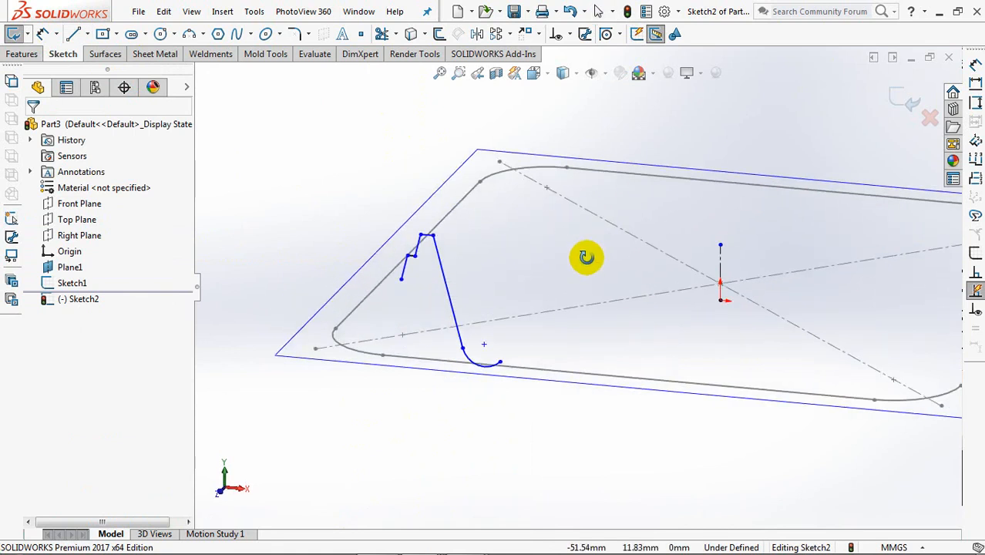
scroll(408, 252, "down", 3)
scroll(418, 255, "up", 3)
left_click(568, 33)
left_click(579, 68)
left_click(434, 251)
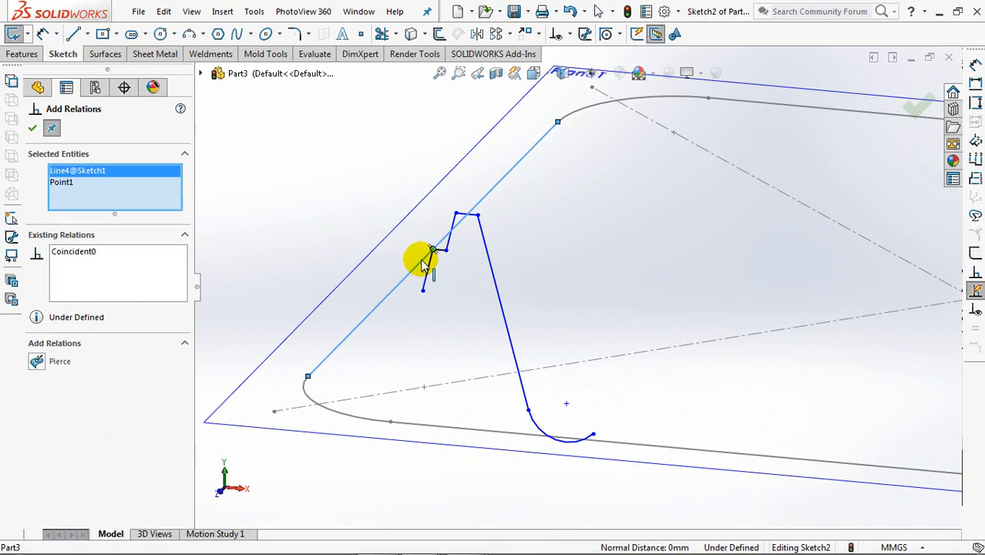
left_click(31, 131)
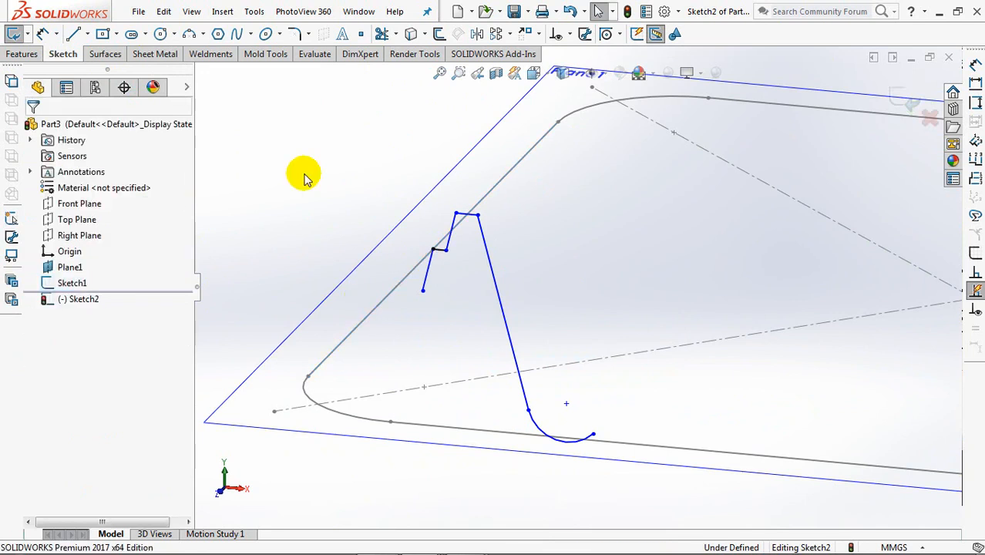
Dimension the flat top segment of the profile to 5 mm
key("ctrl+1")
scroll(303, 262, "down", 3)
middle_click_drag(357, 208, 484, 196, "ctrl")
scroll(421, 201, "down", 2)
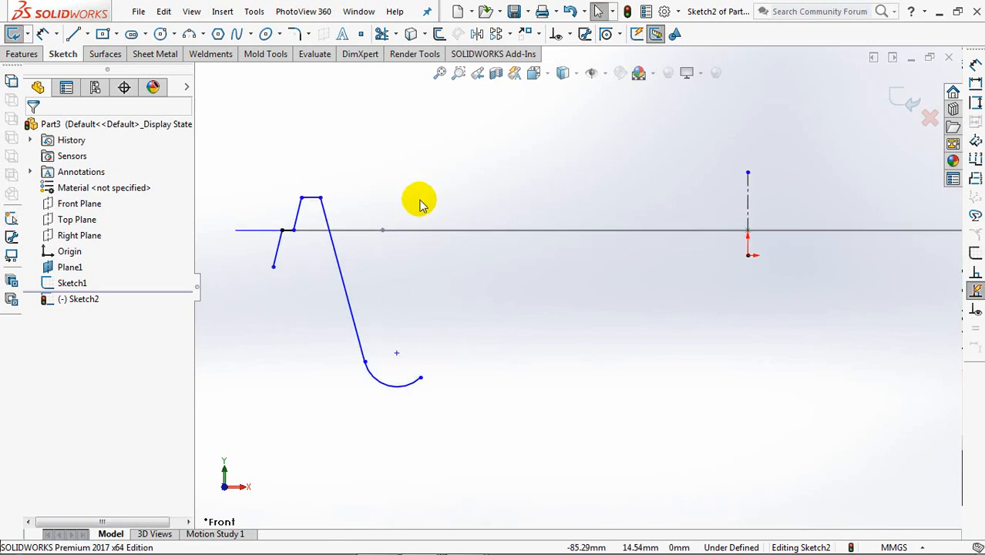
middle_click_drag(420, 202, 499, 213, "ctrl")
left_click(390, 216)
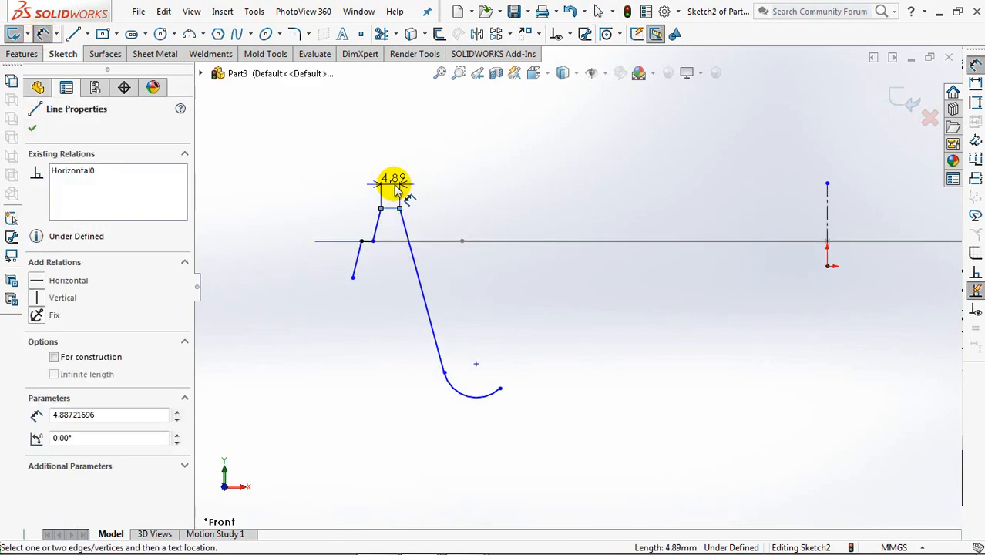
left_click(392, 193)
type("5")
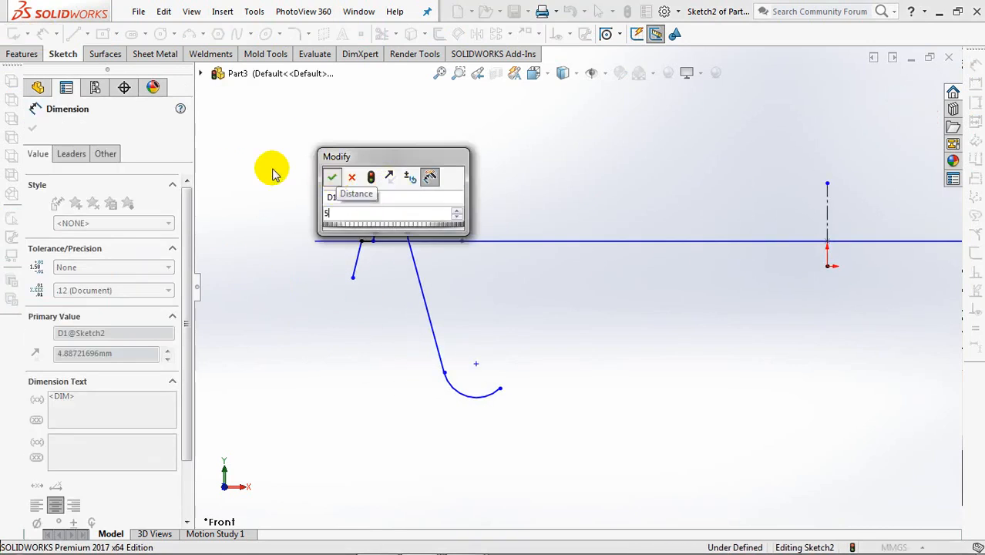
left_click(334, 180)
Dimension the short horizontal step beside the rounded square's edge to 1 mm
left_click(361, 254)
left_click(390, 275)
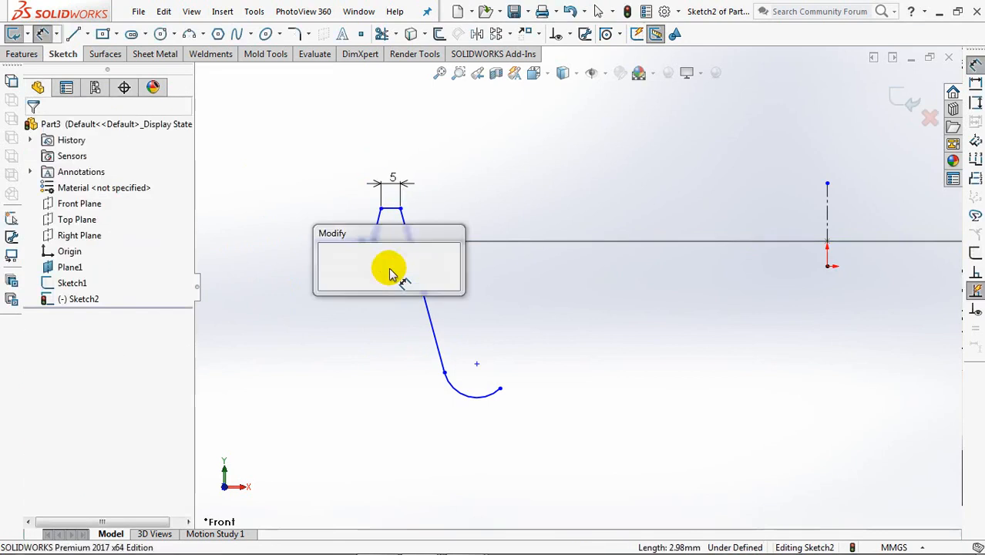
type("1")
left_click(324, 262)
left_click(319, 188)
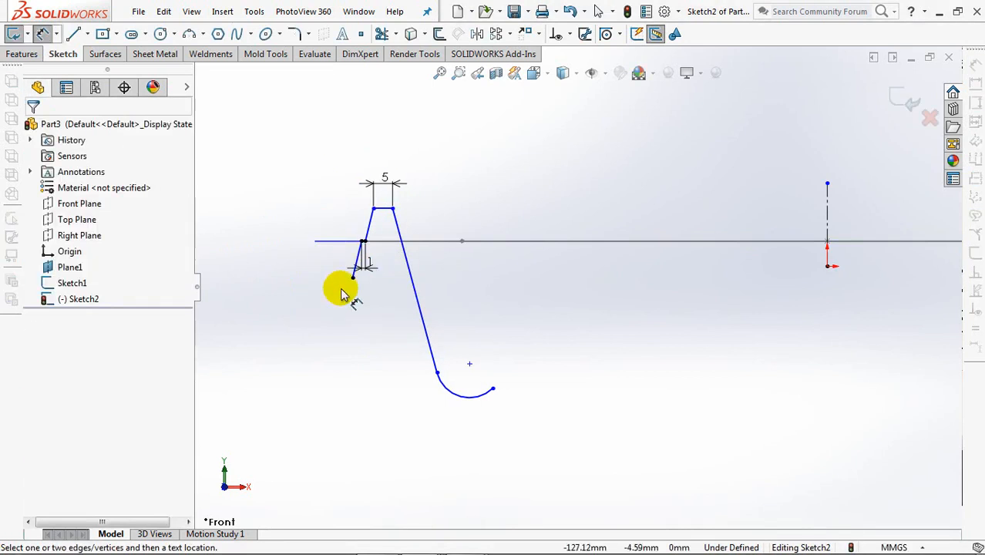
Dimension the angle between the rising slanted line and the offset plane line to 100 degrees
left_click(373, 233)
left_click(336, 239)
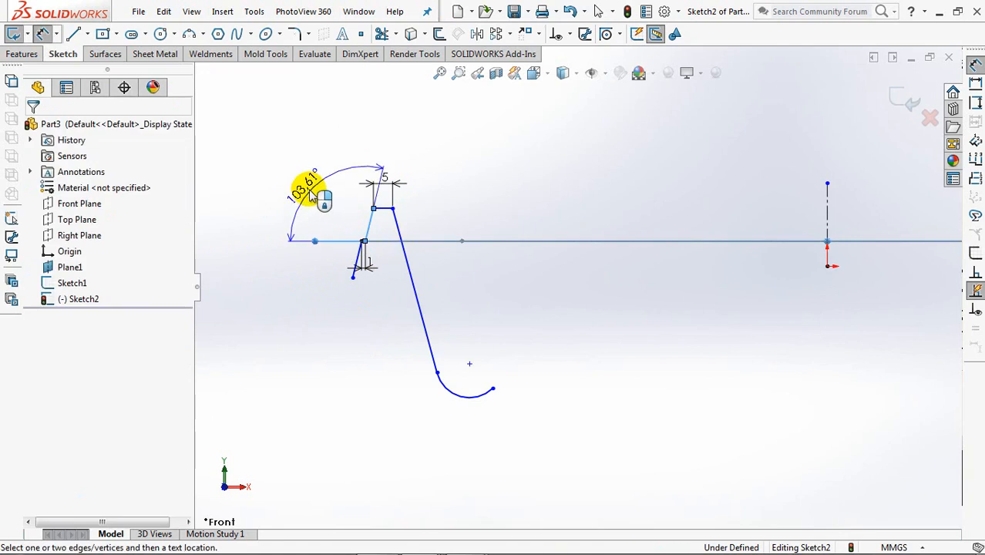
left_click(314, 197)
type("100")
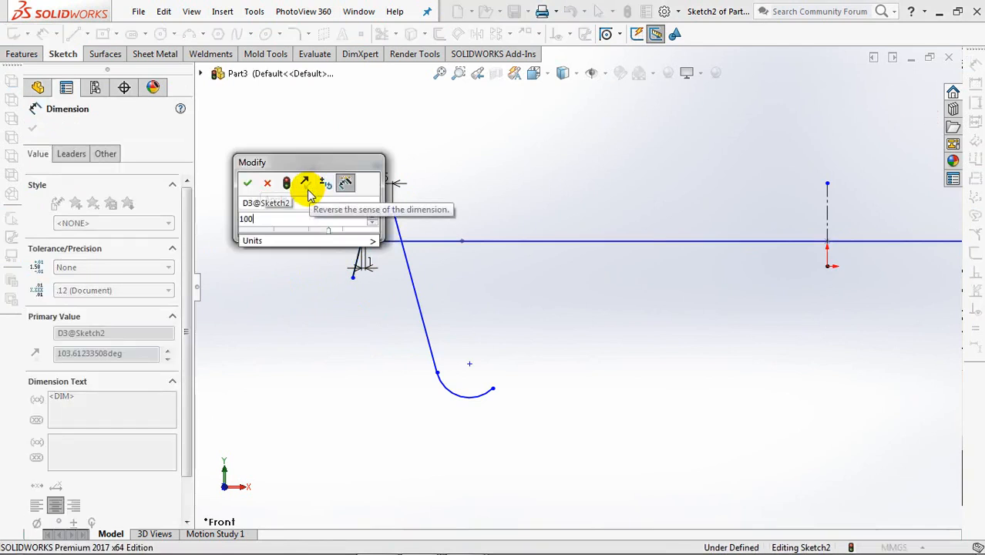
left_click(246, 182)
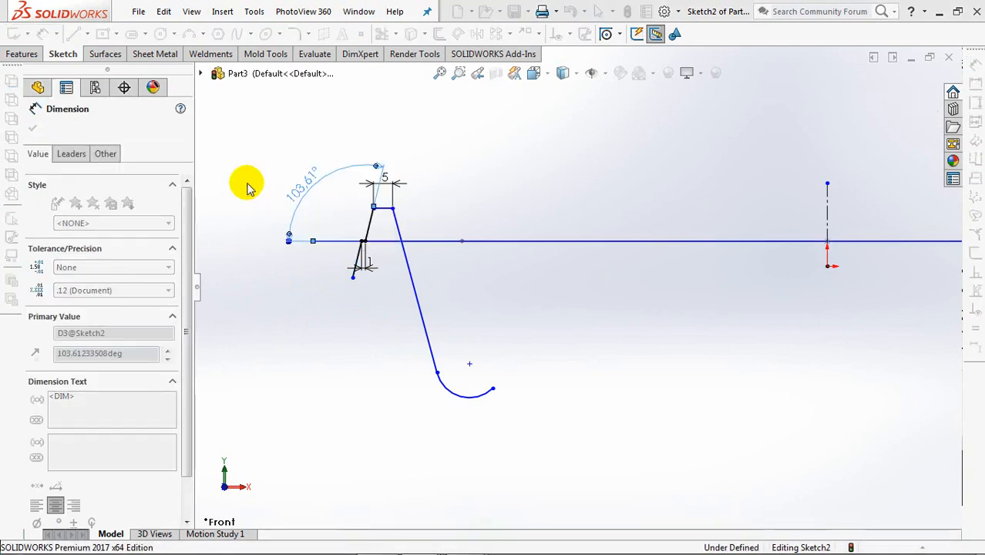
Dimension the angle between the rising slanted line and the long descending line of the profile to 25 degrees
left_click(392, 250)
left_click(392, 325)
type("25")
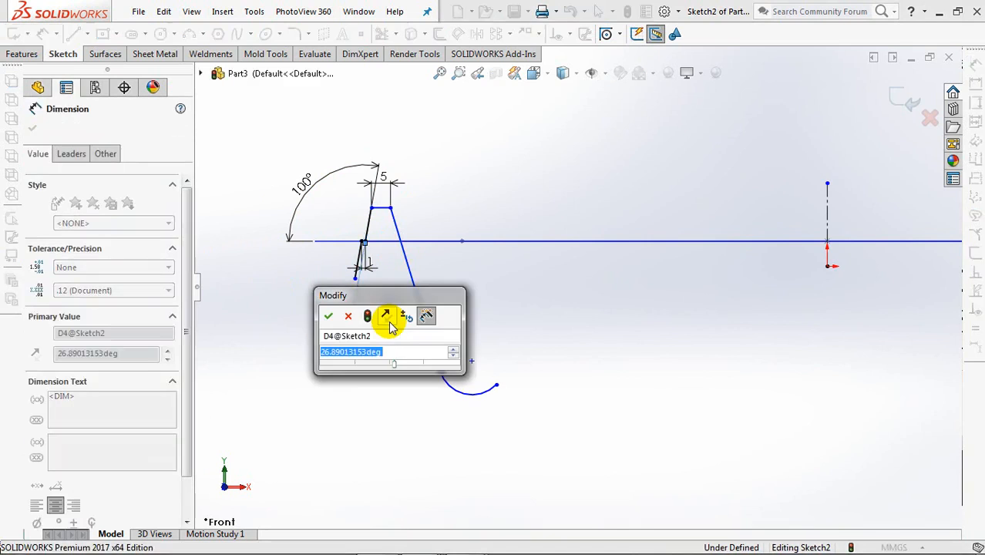
left_click(329, 316)
Dimension the vertical distance from the short slanted line's lower end to the offset plane line as 6.5 mm
left_click(355, 279)
left_click(385, 242)
left_click(268, 263)
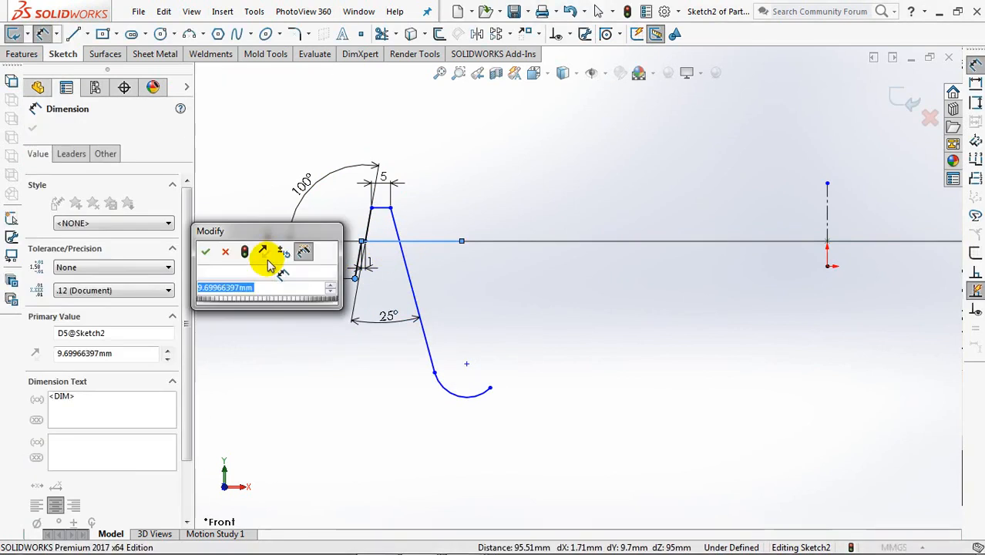
type("6.5")
left_click(205, 253)
Dimension the vertical distance from the profile's flat top to the short slanted line's lower end as 12 mm
left_click(381, 210)
left_click(358, 266)
left_click(231, 234)
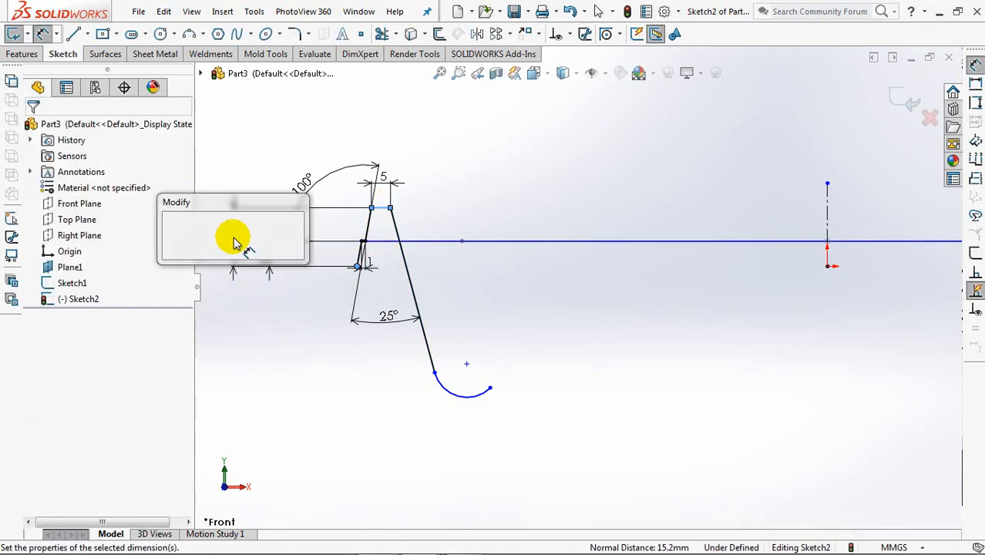
type("12")
left_click(172, 231)
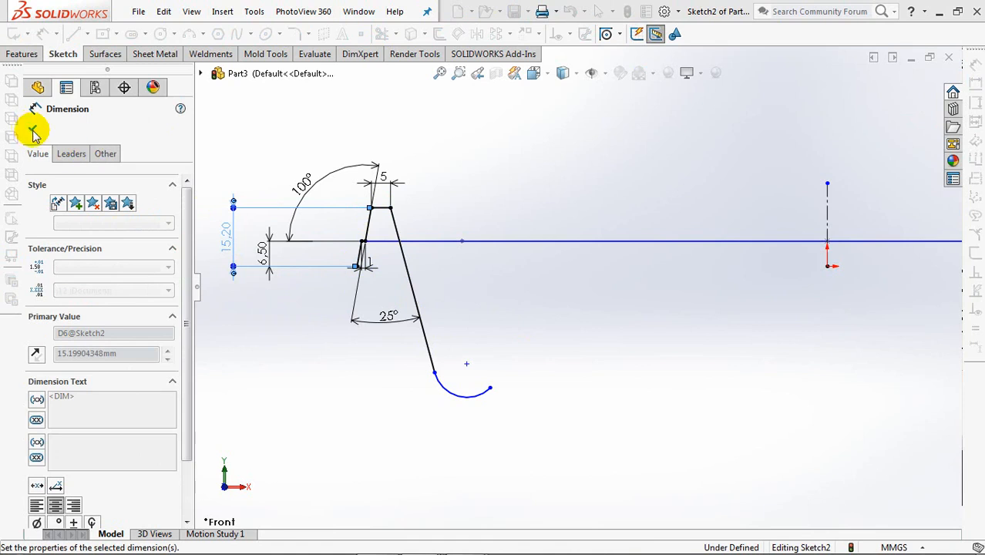
key("Escape")
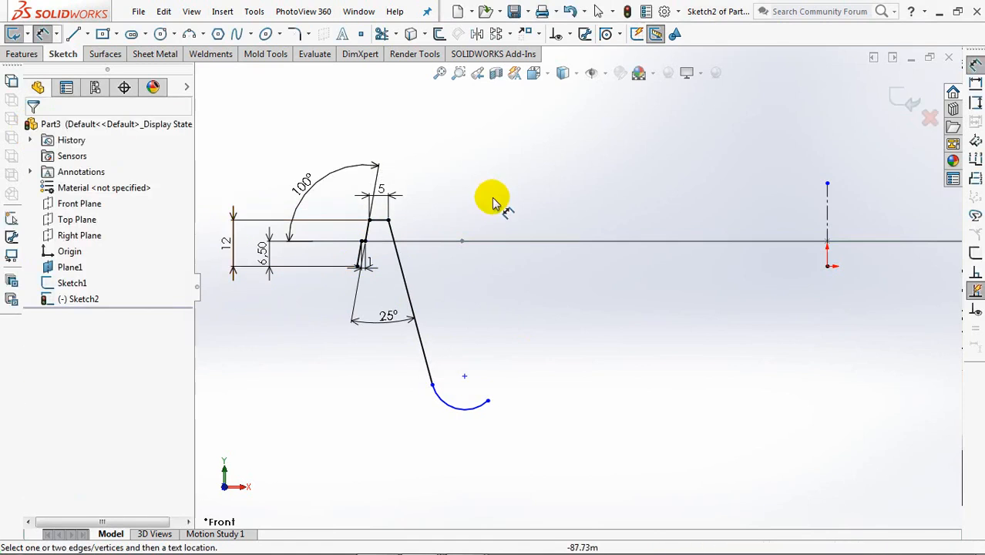
key("Escape")
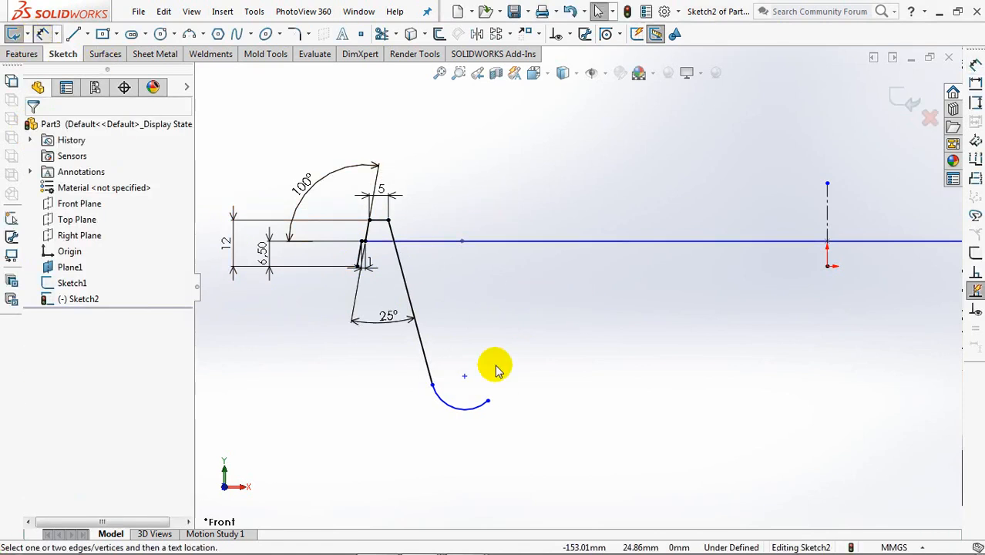
Add a 193 mm doubled dimension from the arc's free end across the vertical centerline
left_click(488, 401)
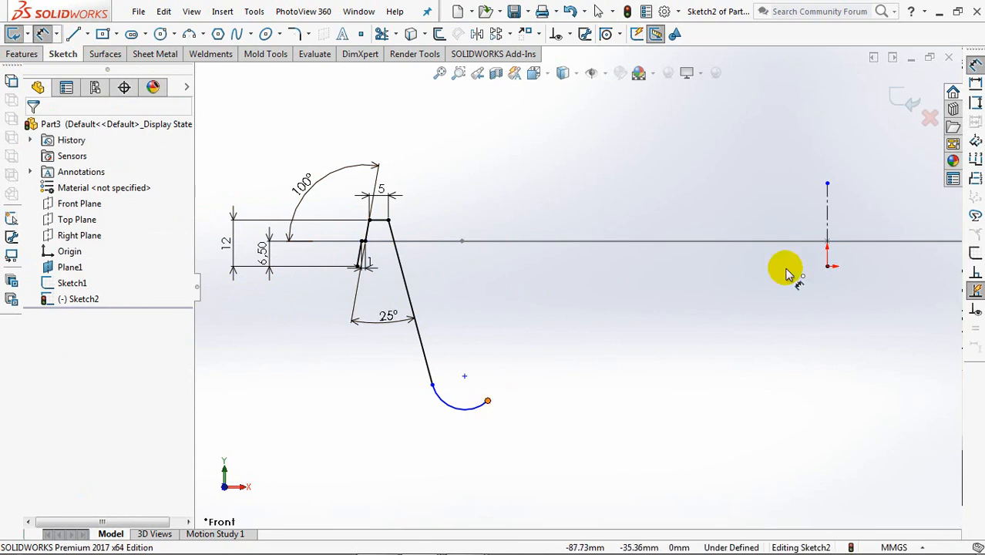
left_click(828, 241)
left_click(876, 435)
type("193")
left_click(810, 425)
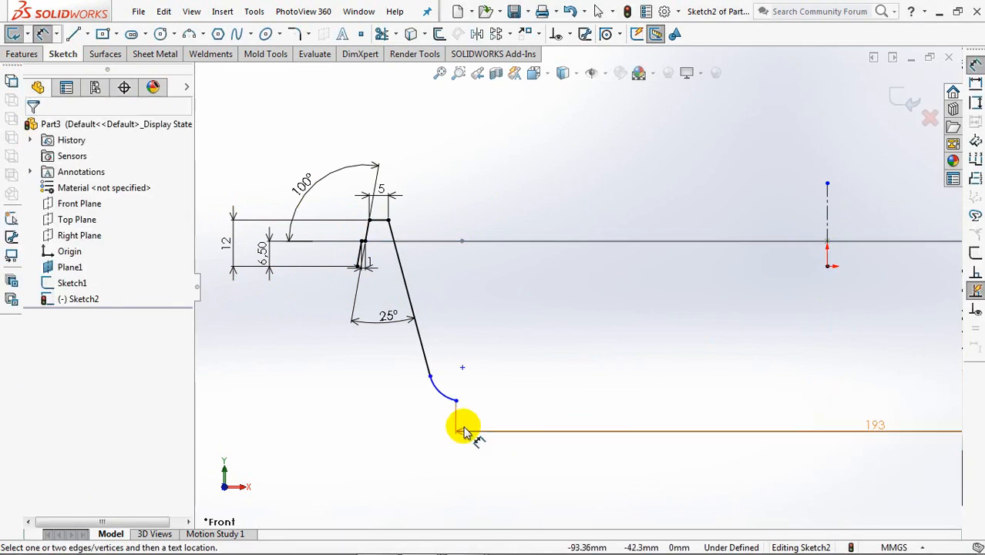
Dimension from the flat top to the arc, set its arc condition to Max, and set the distance to 34 mm
left_click(444, 394)
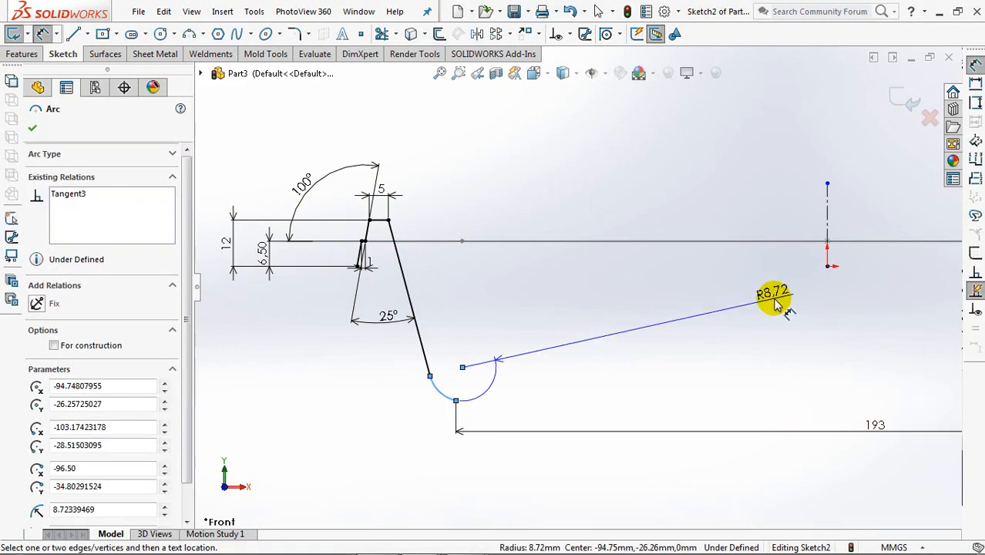
left_click(376, 220)
left_click(650, 314)
left_click(590, 309)
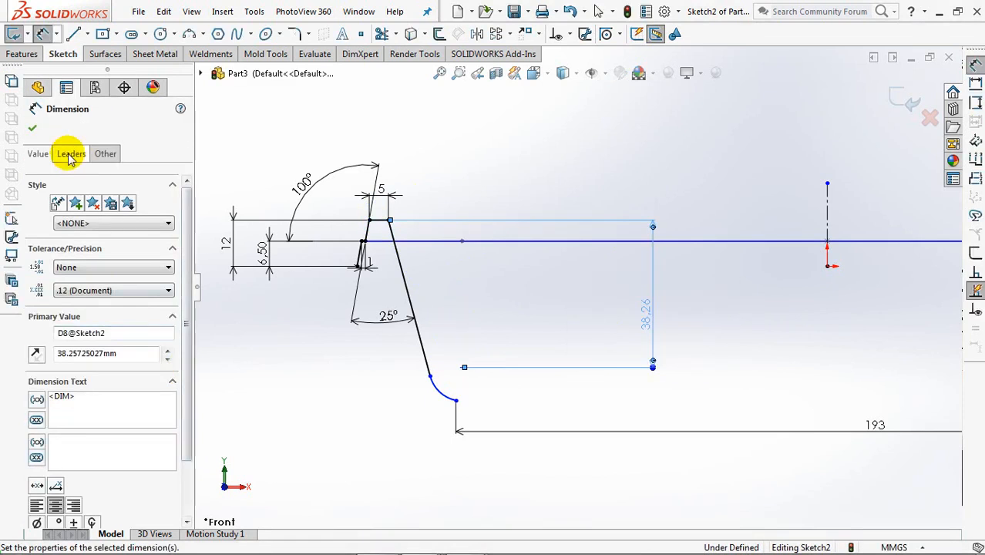
left_click(70, 155)
left_click_drag(187, 310, 189, 451)
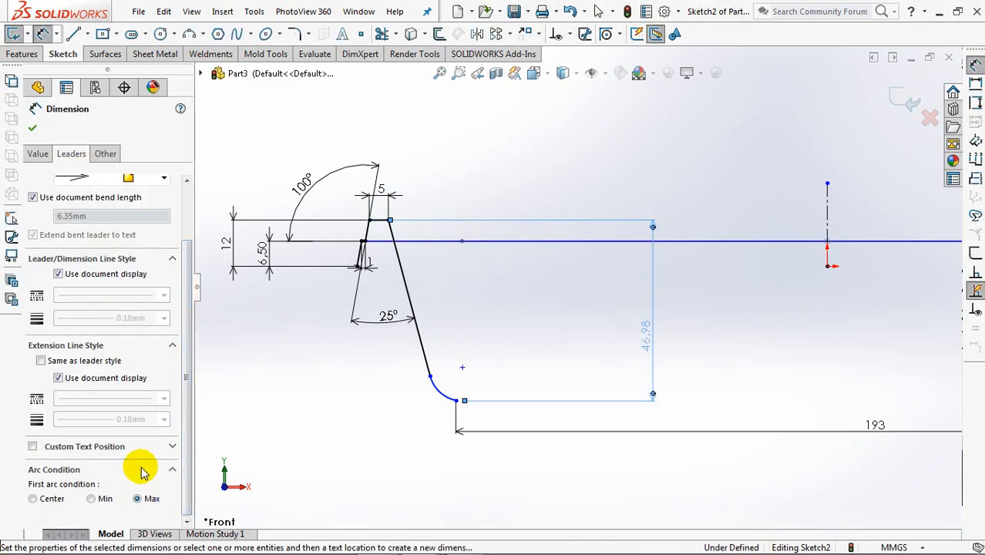
double_click(650, 346)
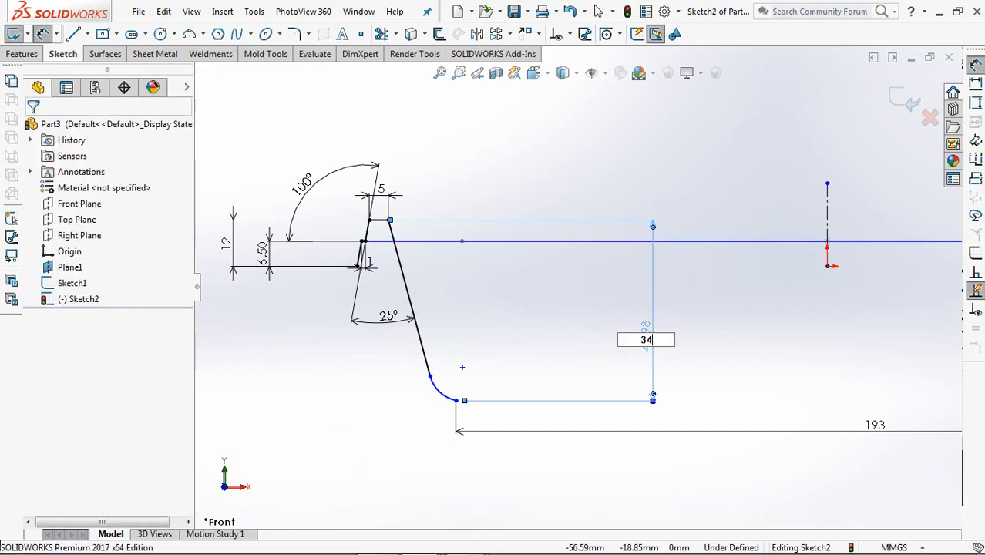
type("34")
key("Return")
Dimension the vertical distance from the flat top to the arc's free end as 31.5 mm
left_click(389, 221)
left_click(551, 287)
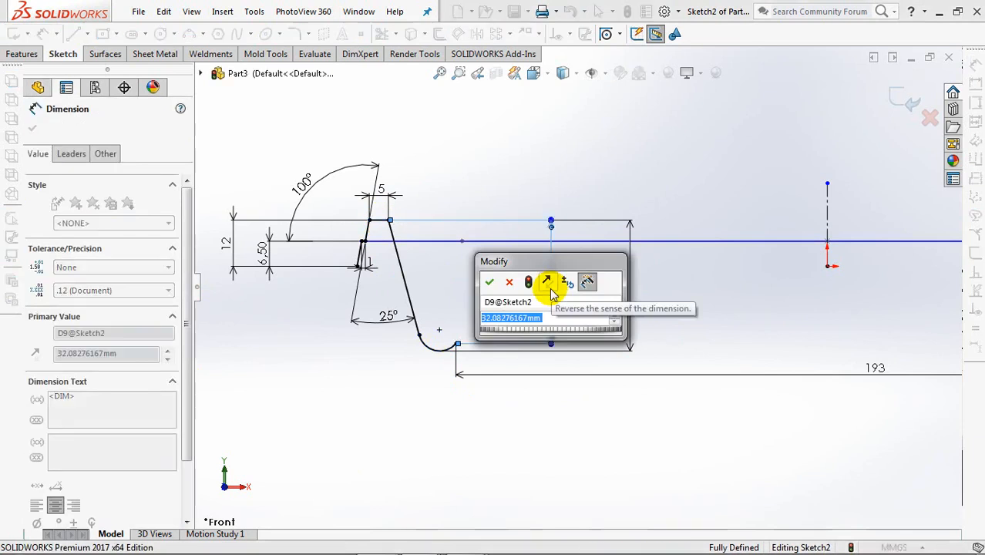
type("31.5")
key("Return")
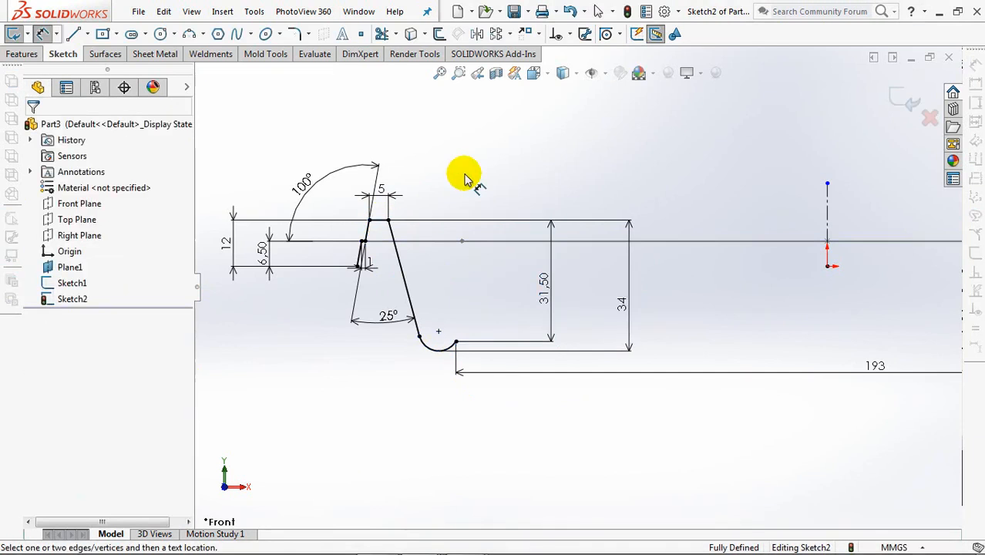
Fillet both corners of the flat top segment with a 1.5 mm radius and exit the sketch
mouse_move(385, 192)
middle_mouse_down("shift")
mouse_move(383, 157)
mouse_move(459, 231)
mouse_move(574, 270)
middle_mouse_up("shift")
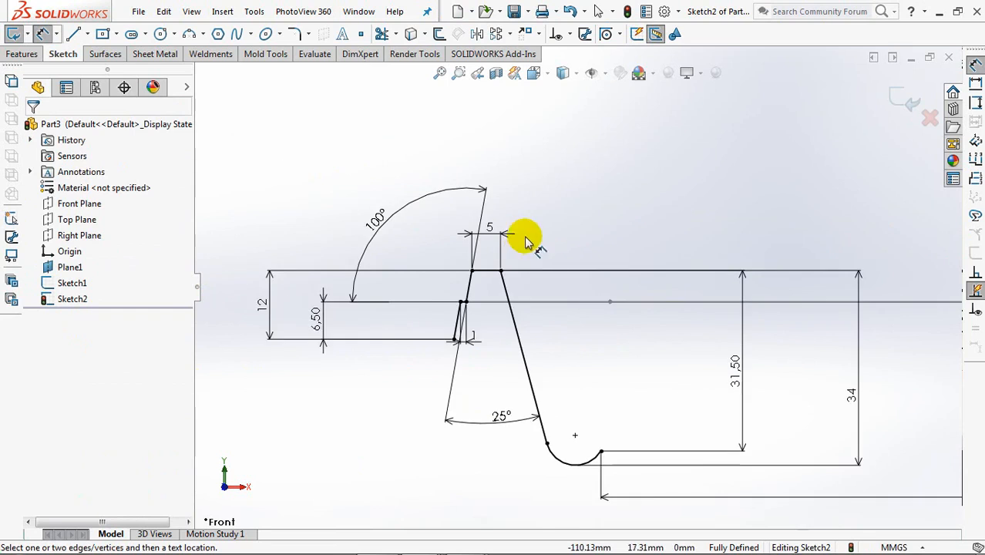
middle_click_drag(523, 245, 478, 185, "shift")
left_click(296, 35)
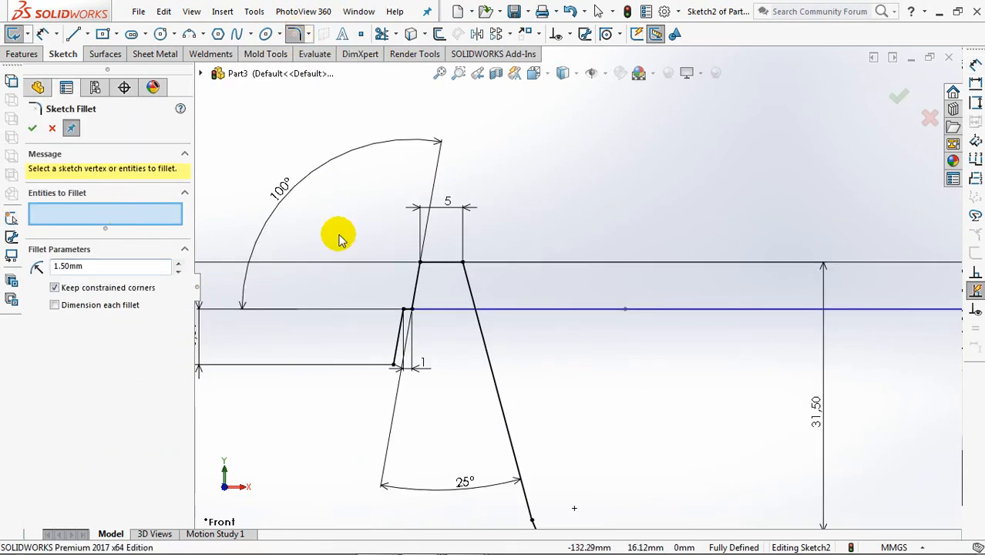
left_click(420, 265)
left_click(464, 265)
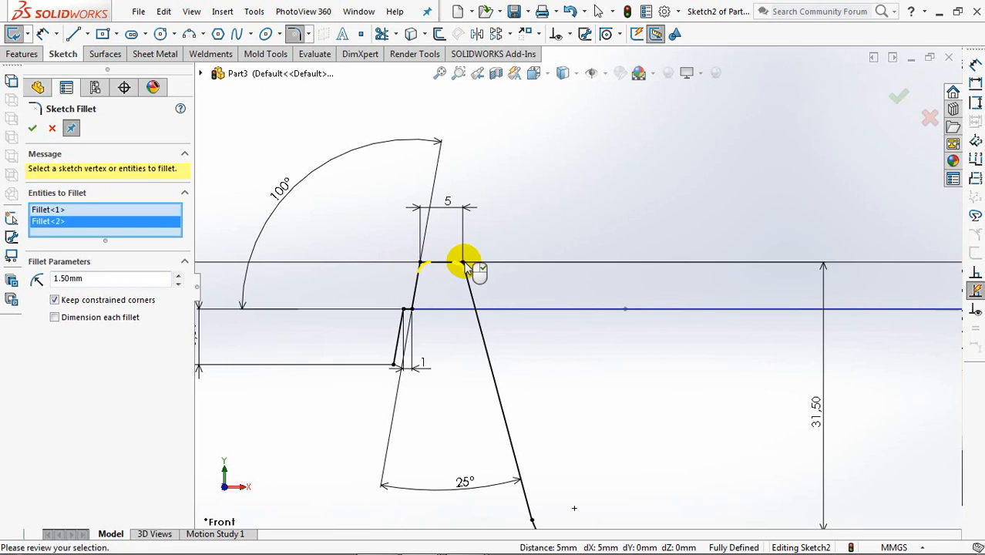
left_click(30, 128)
mouse_move(484, 190)
middle_mouse_down()
mouse_move(557, 176)
mouse_move(563, 235)
mouse_move(626, 215)
mouse_move(587, 257)
mouse_move(660, 259)
mouse_move(600, 251)
mouse_move(490, 257)
middle_mouse_up()
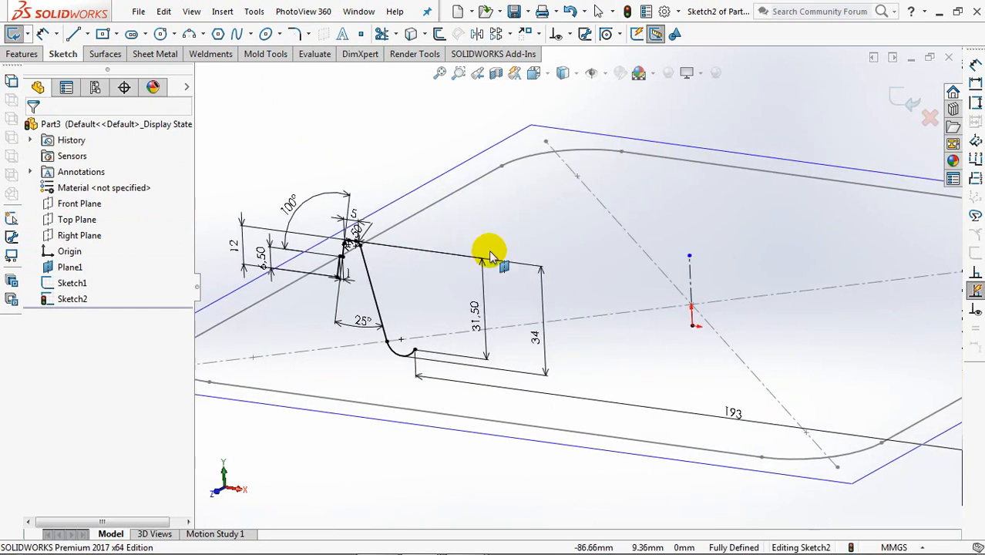
left_click(898, 108)
Start a Swept Surface and select the profile's open group from the short slanted line through the second top fillet
mouse_move(373, 149)
middle_mouse_down()
mouse_move(392, 161)
mouse_move(387, 168)
middle_mouse_up()
left_click(62, 56)
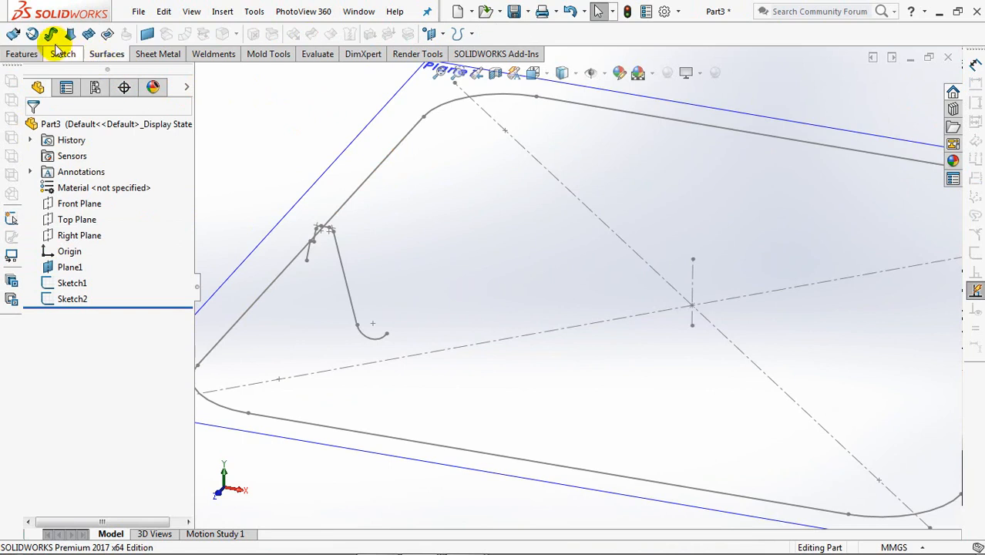
left_click(49, 35)
right_click(140, 203)
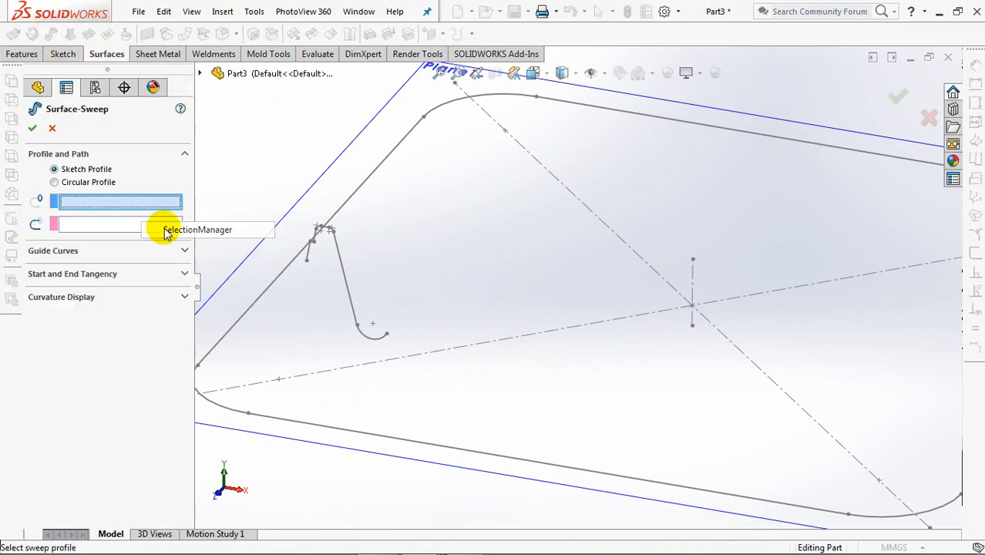
left_click(167, 230)
scroll(263, 220, "down", 3)
middle_click_drag(263, 220, 502, 265, "ctrl")
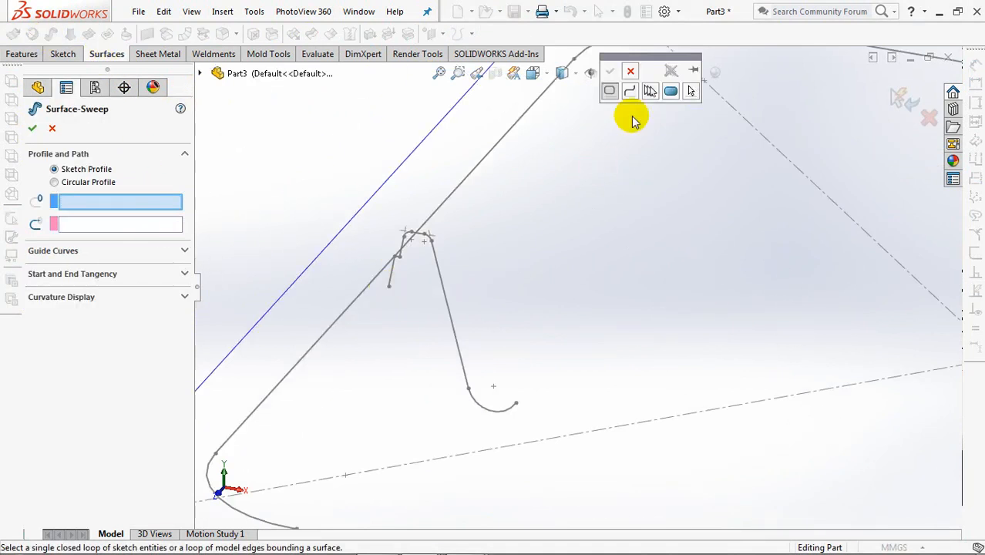
middle_click_drag(402, 271, 405, 202)
middle_click_drag(355, 278, 339, 377, "ctrl")
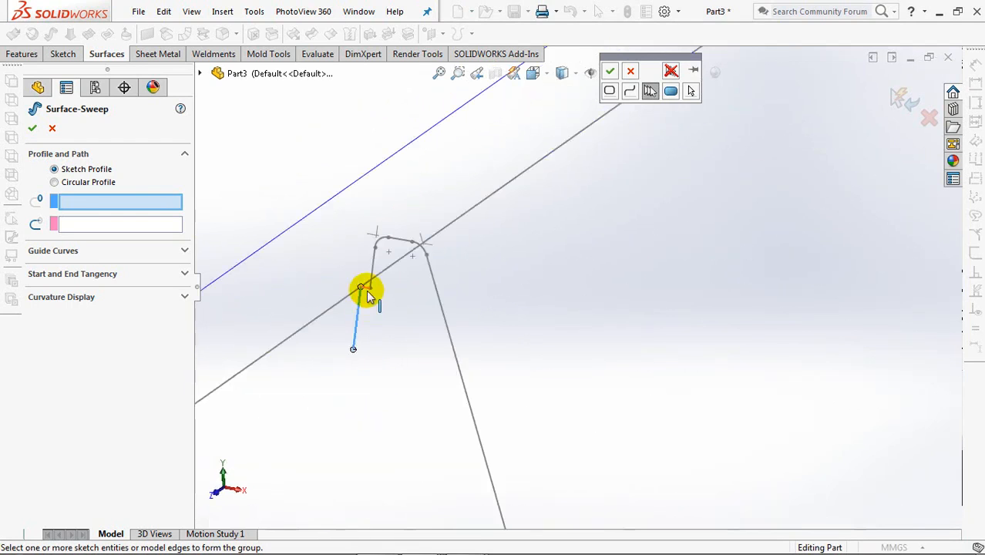
right_click(426, 255)
Select the rounded square's closed loop as the path and complete the swept surface
right_click(512, 224)
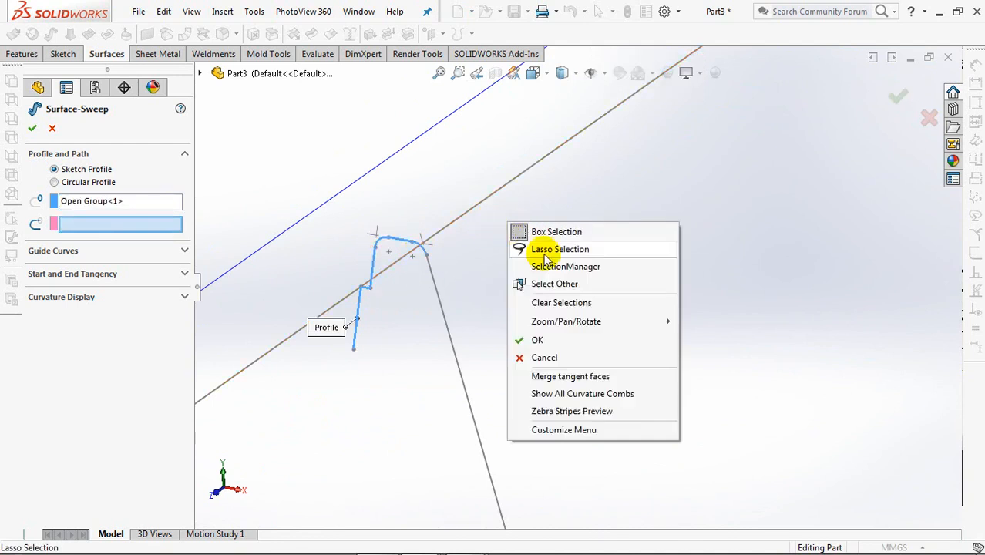
left_click(546, 267)
left_click(480, 201)
middle_click_drag(519, 235, 513, 319)
middle_click_drag(632, 308, 477, 291)
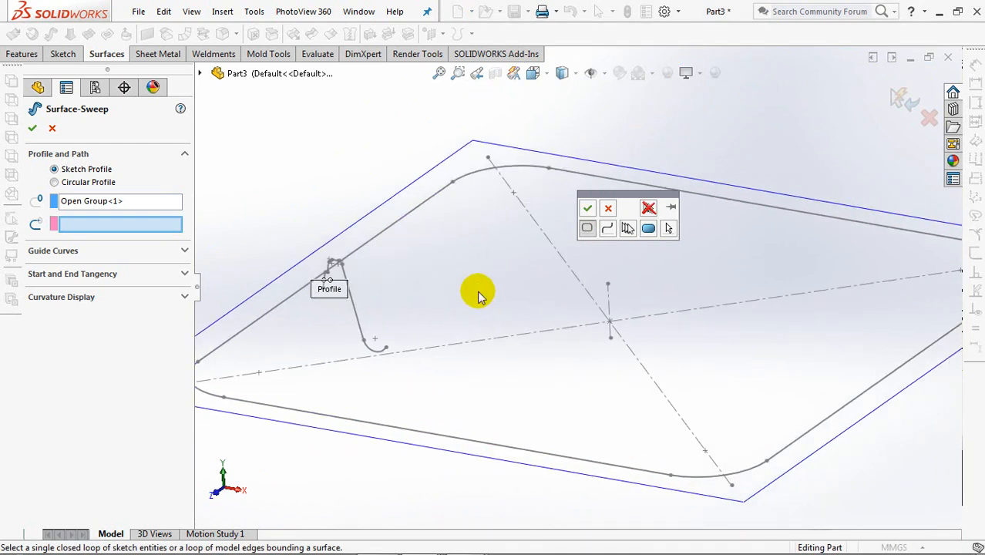
left_click(588, 207)
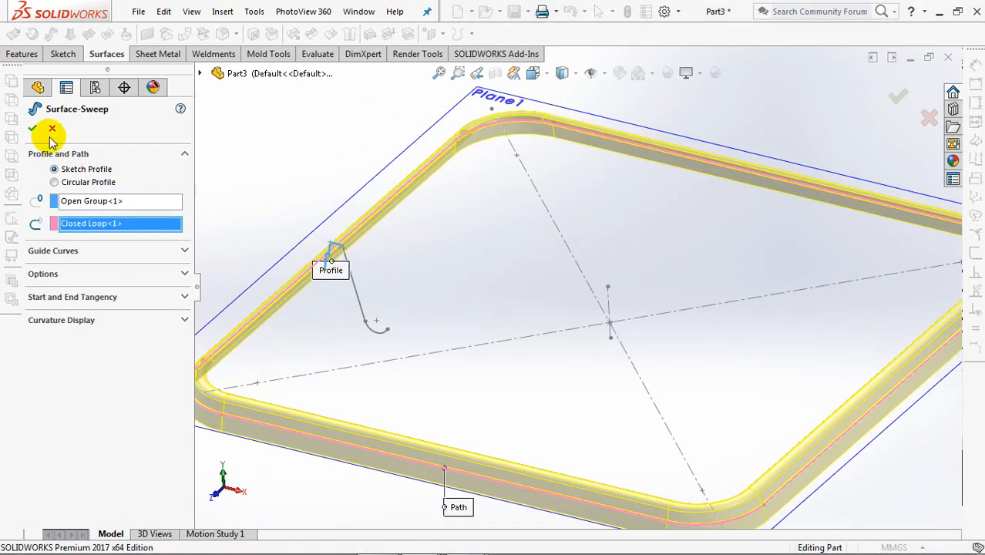
left_click(30, 128)
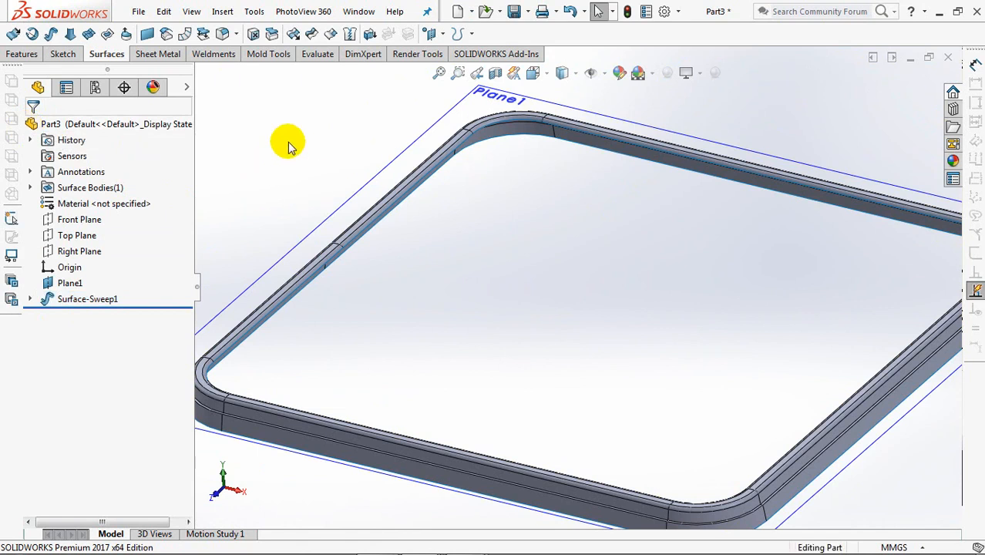
Show the swept surface's profile sketch again
scroll(559, 252, "up", 3)
left_click(30, 299)
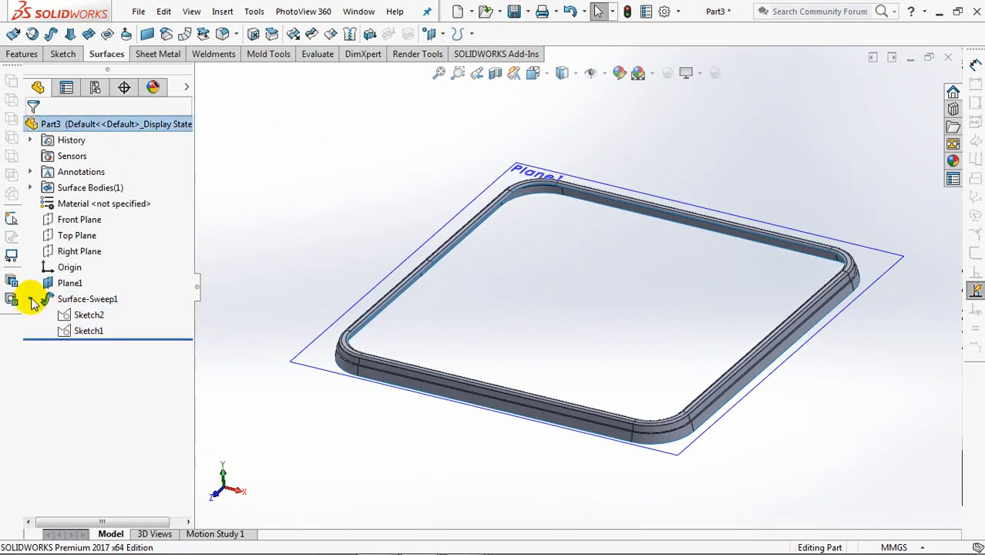
left_click(74, 322)
left_click(82, 280)
Create a reference plane parallel to the Top Plane and coincident with the free end of the profile's arc
left_click(432, 37)
left_click(455, 59)
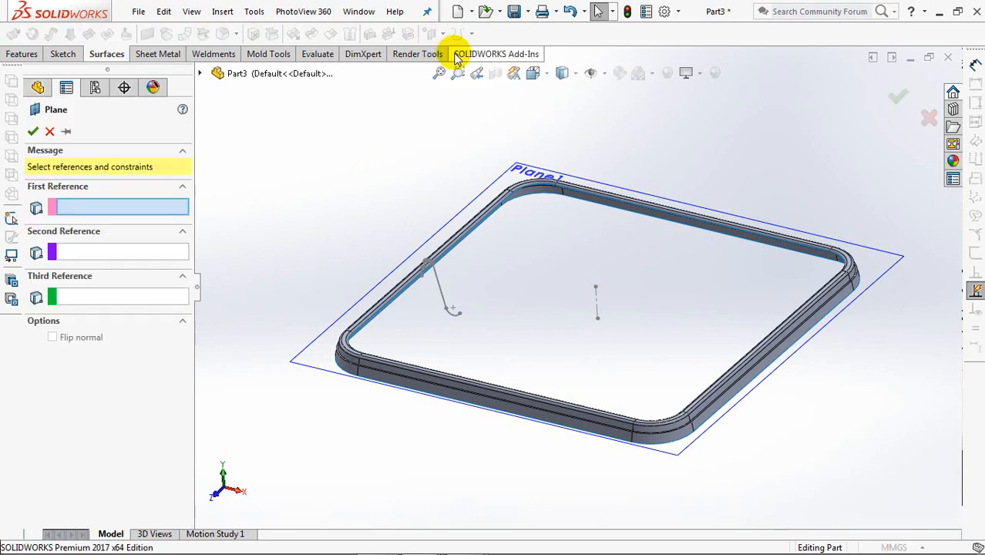
left_click(200, 74)
left_click(263, 185)
left_click(458, 310)
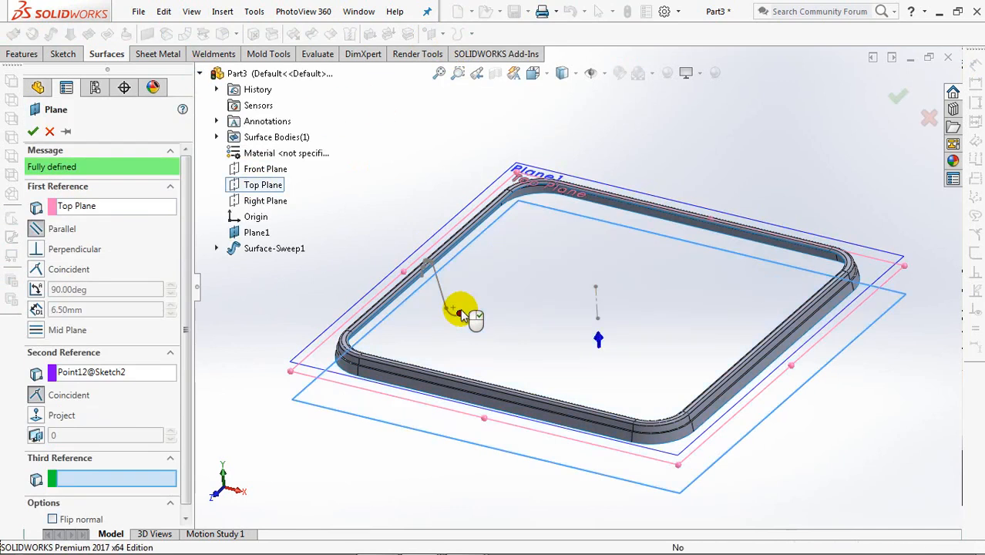
right_click(461, 312)
Start a sketch on the new plane and draw a center rectangle about 177 mm high centred on the origin
left_click(109, 323)
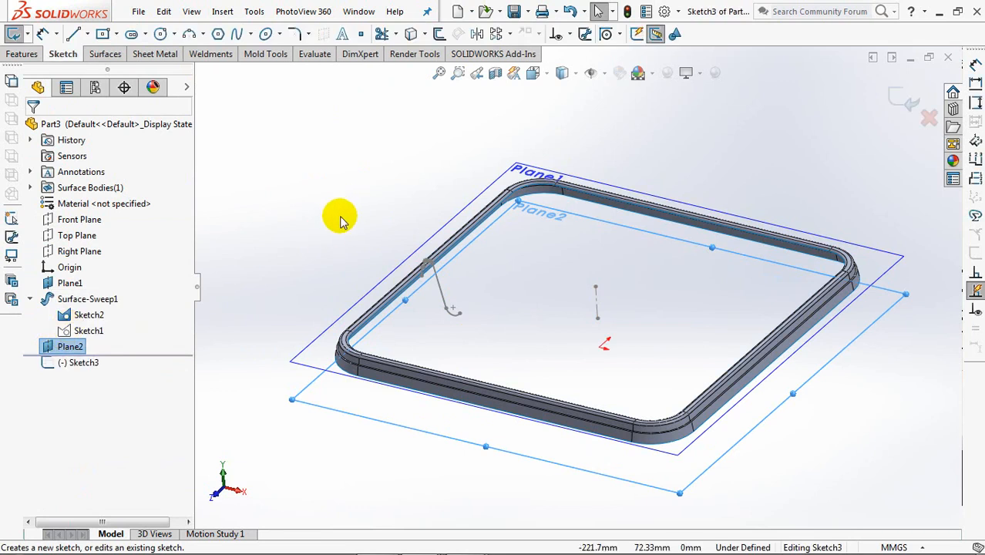
key("ctrl+8")
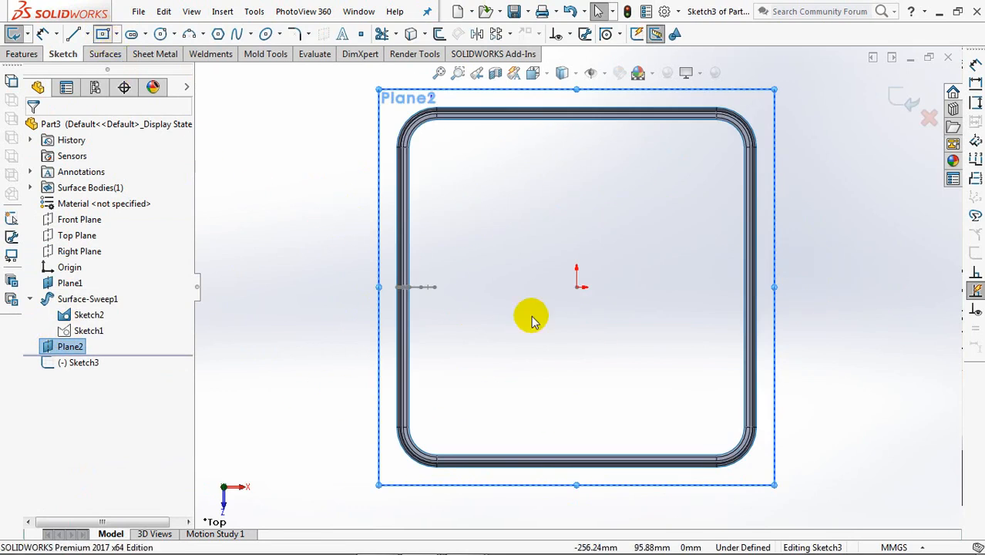
left_click(576, 287)
left_click(447, 158)
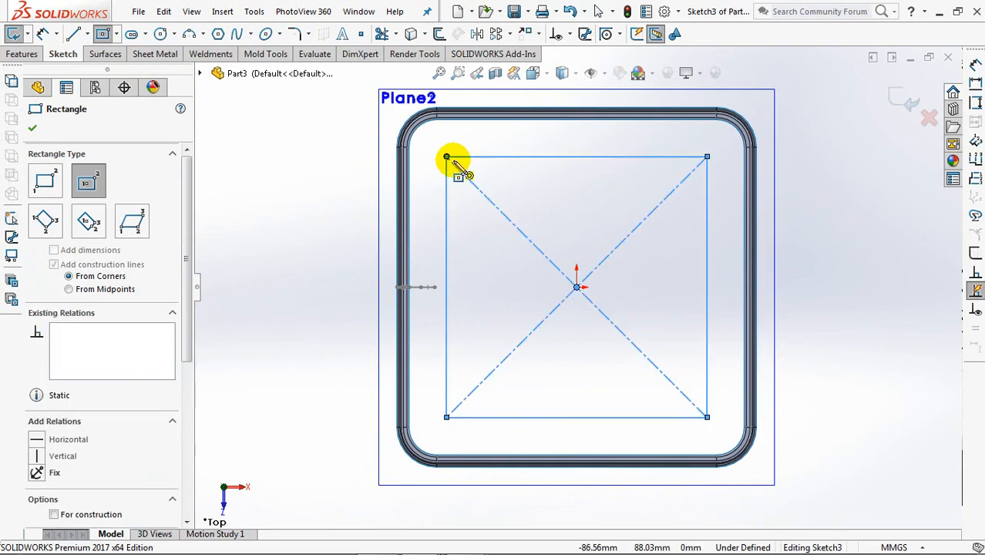
left_click(32, 129)
Add an Equal relation between two adjacent sides of the rectangle
left_click(570, 34)
left_click(581, 68)
left_click(493, 157)
left_click(448, 196)
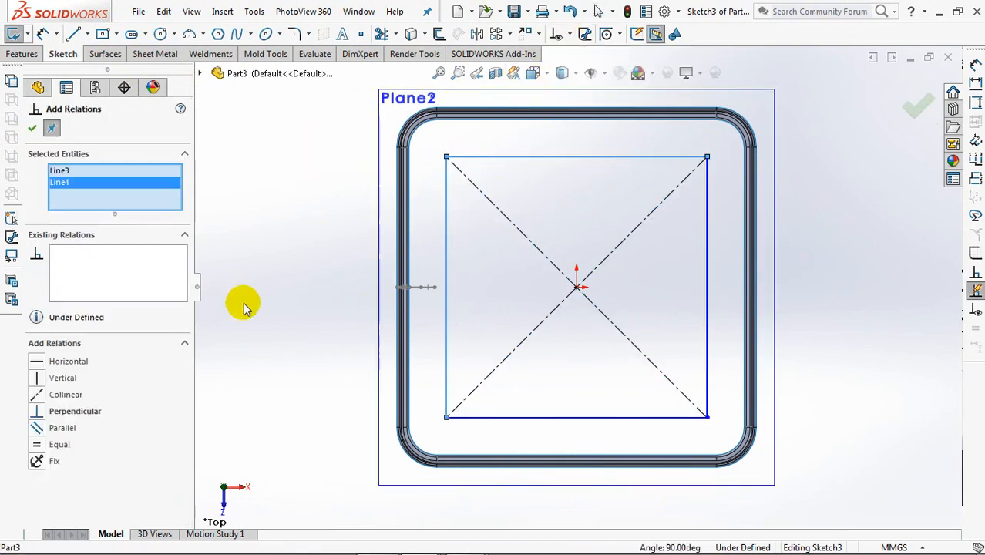
left_click(32, 129)
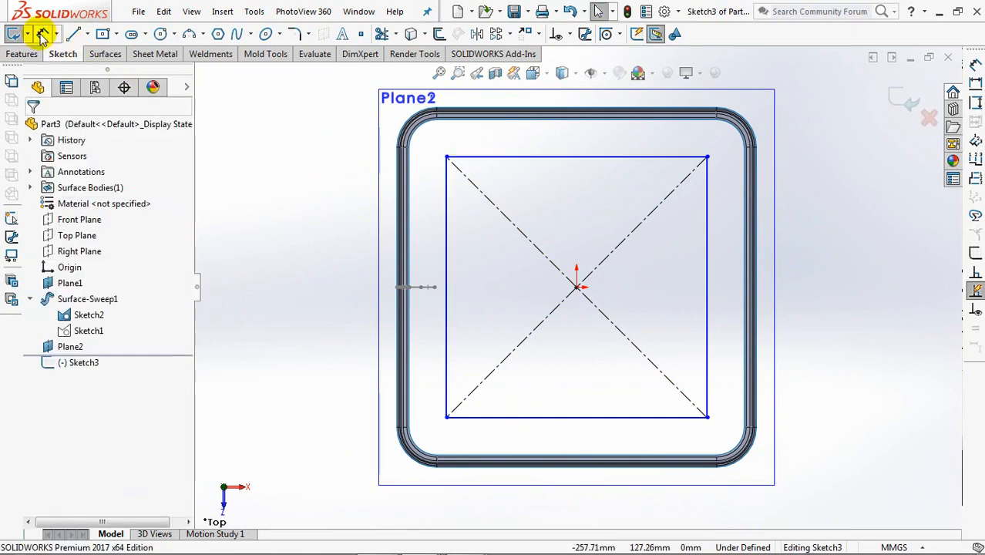
Dimension the square's height between its two horizontal sides as 193 mm
left_click(522, 164)
left_click(519, 416)
left_click(325, 278)
type("193")
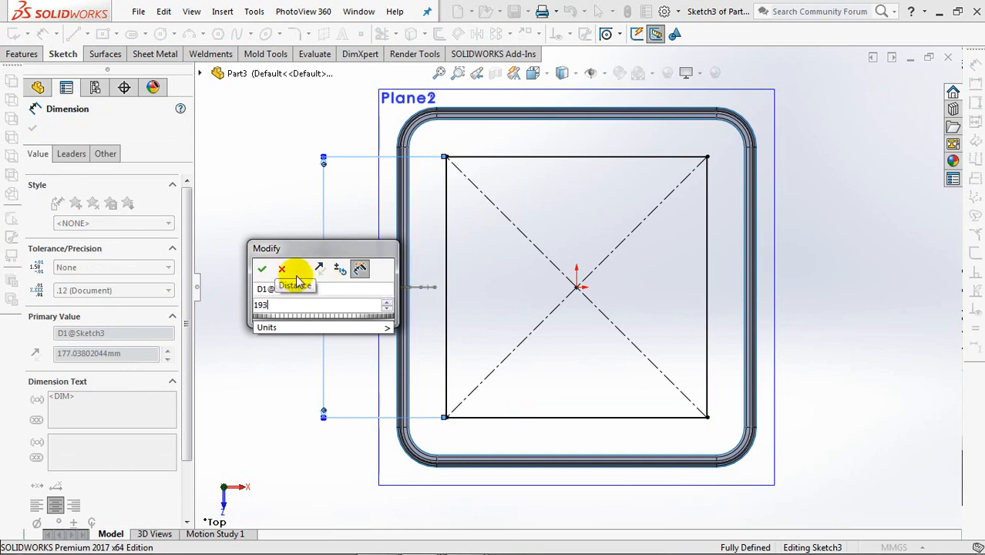
left_click(262, 269)
key("Escape")
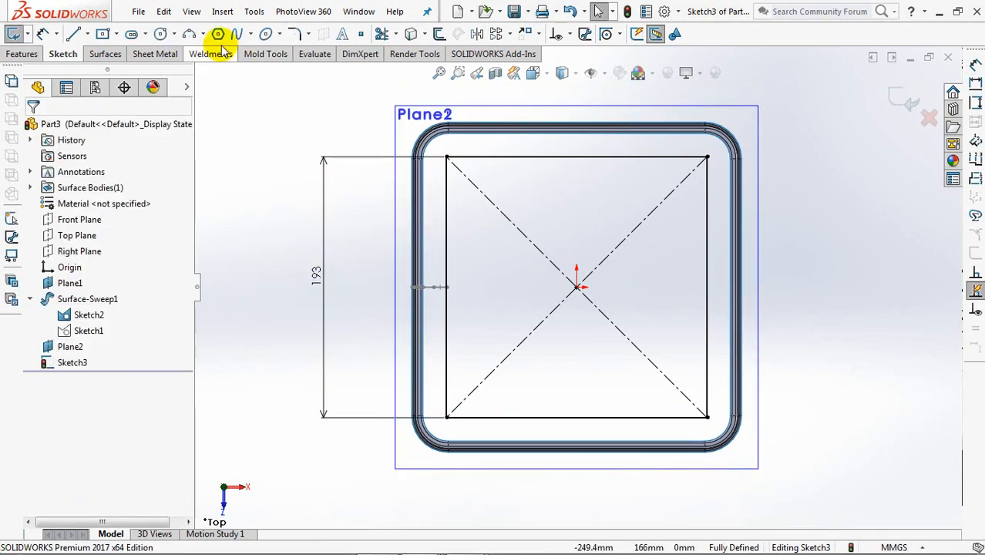
Round all four corners of the square with 9 mm sketch fillets, keeping constrained corners, and exit the sketch
left_click(296, 36)
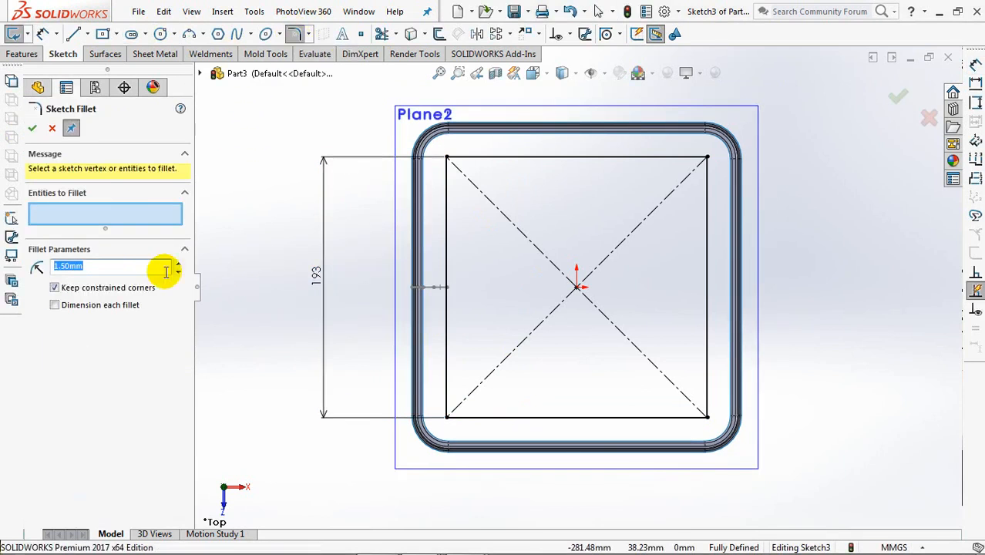
left_click(446, 417)
left_click(703, 422)
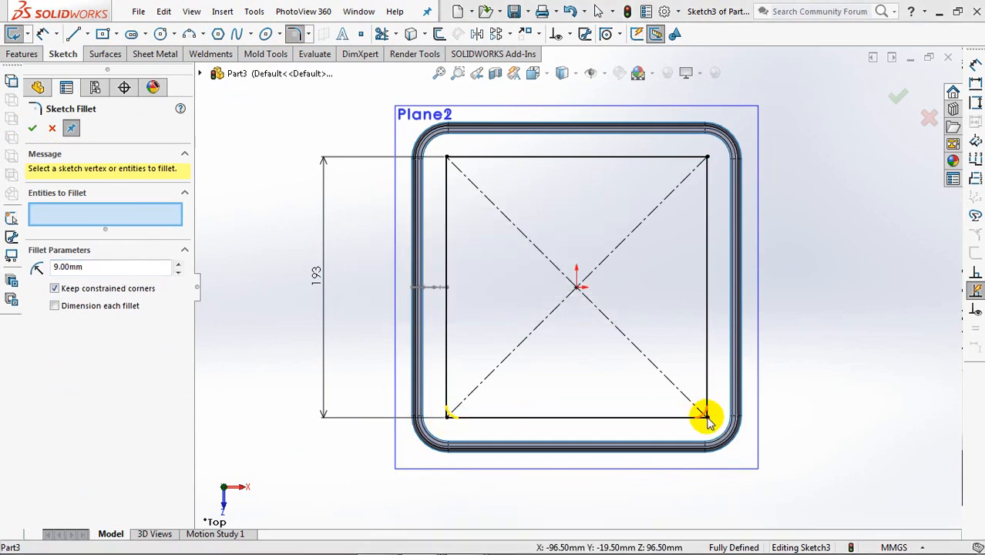
left_click(522, 294)
left_click(706, 159)
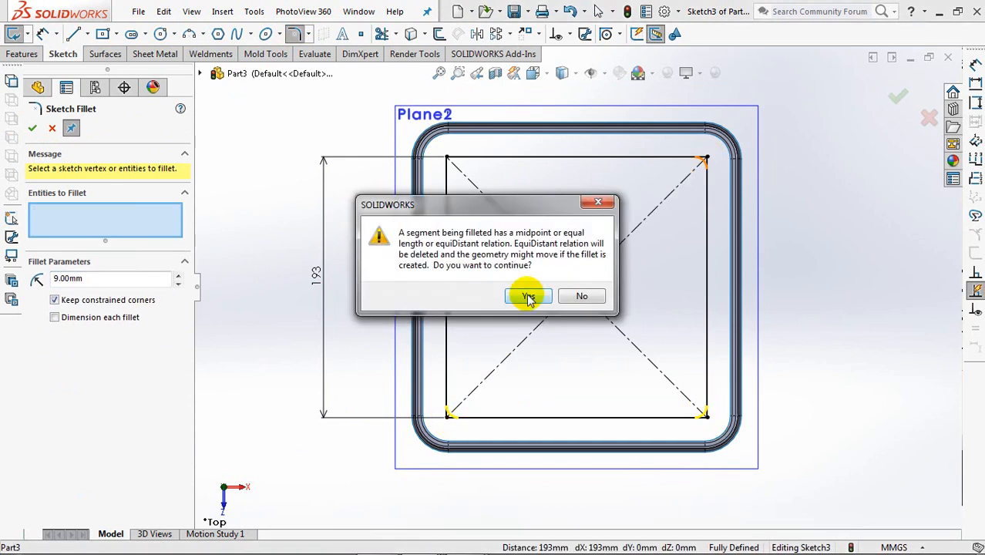
left_click(527, 297)
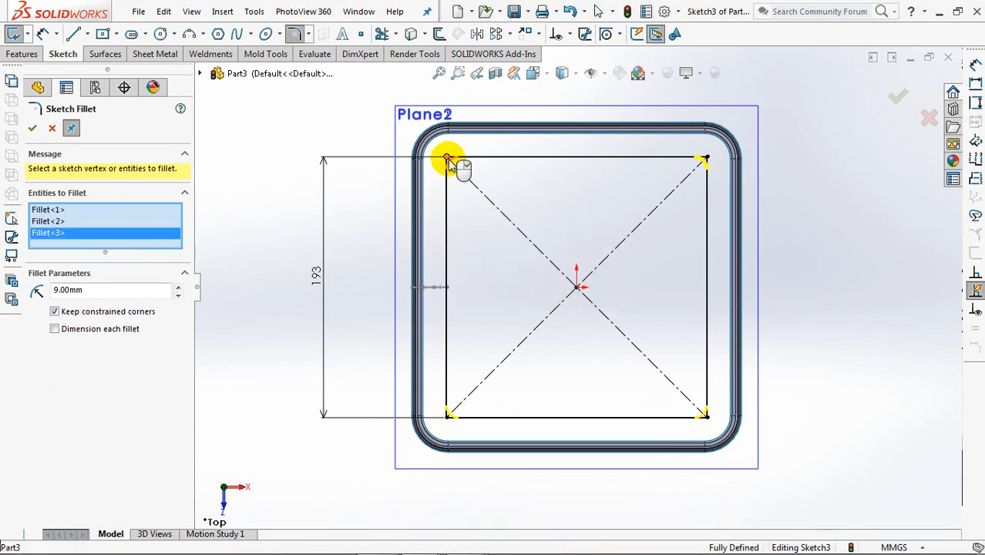
left_click(448, 159)
left_click(527, 297)
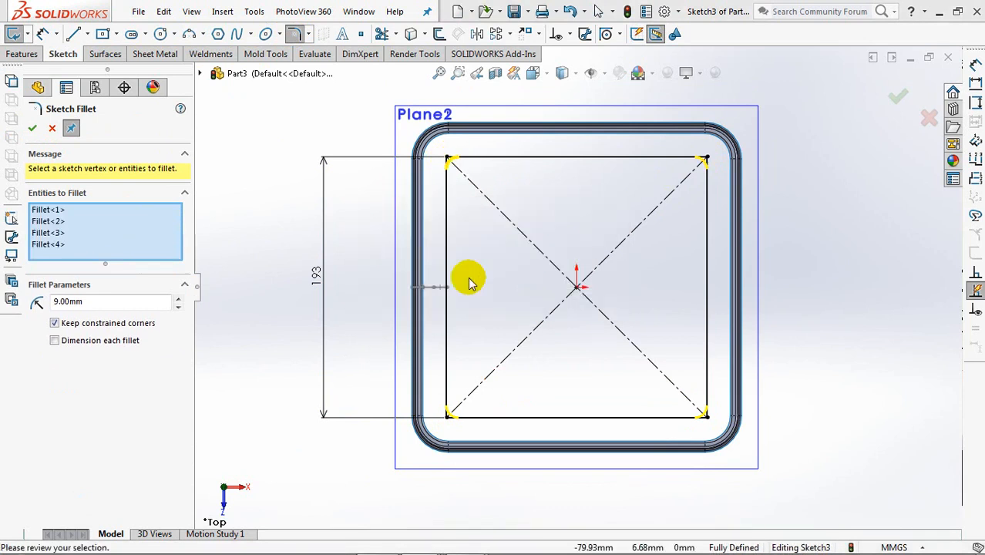
left_click(33, 129)
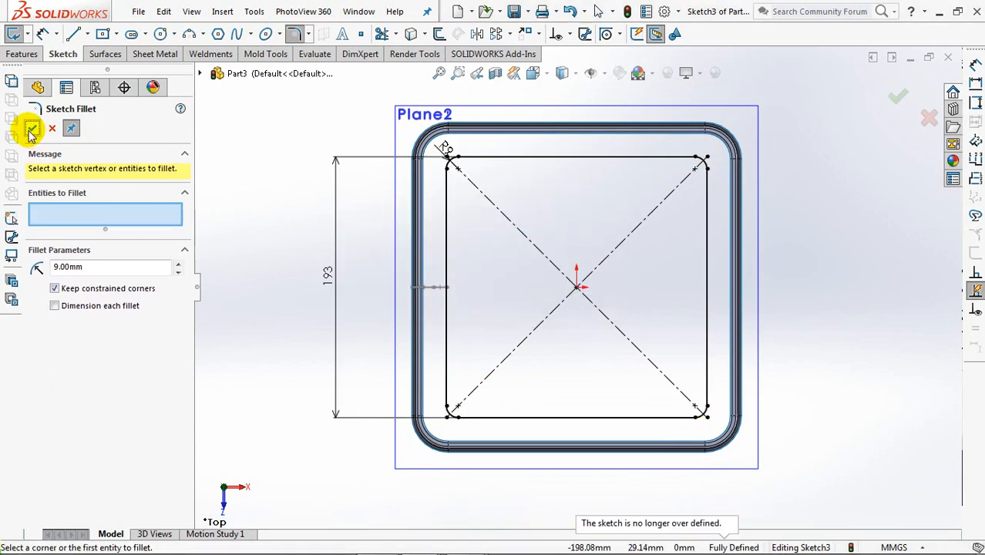
left_click(904, 101)
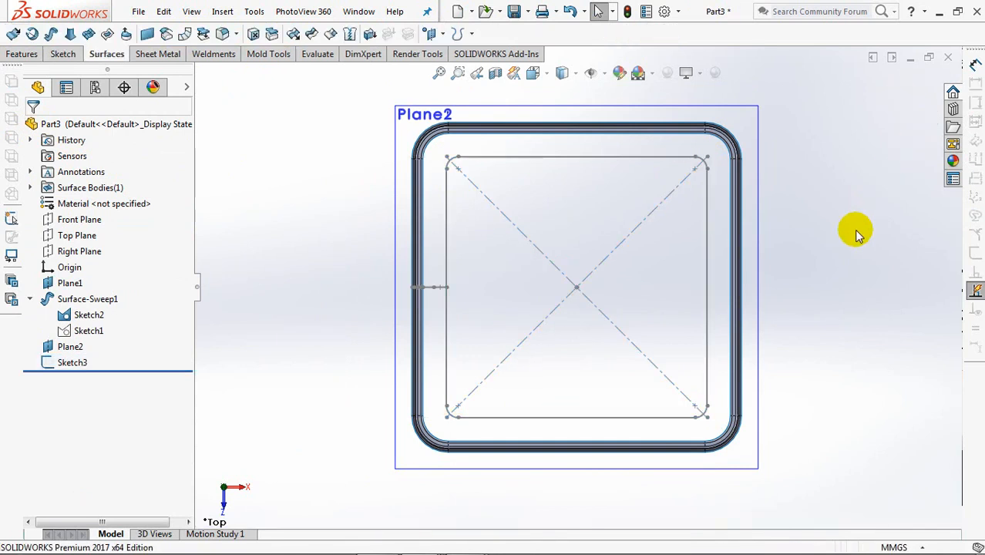
Create a surface sweep using the arc at the profile sketch's lower end as profile and the 193 mm rounded square as path
middle_click_drag(396, 365, 295, 234)
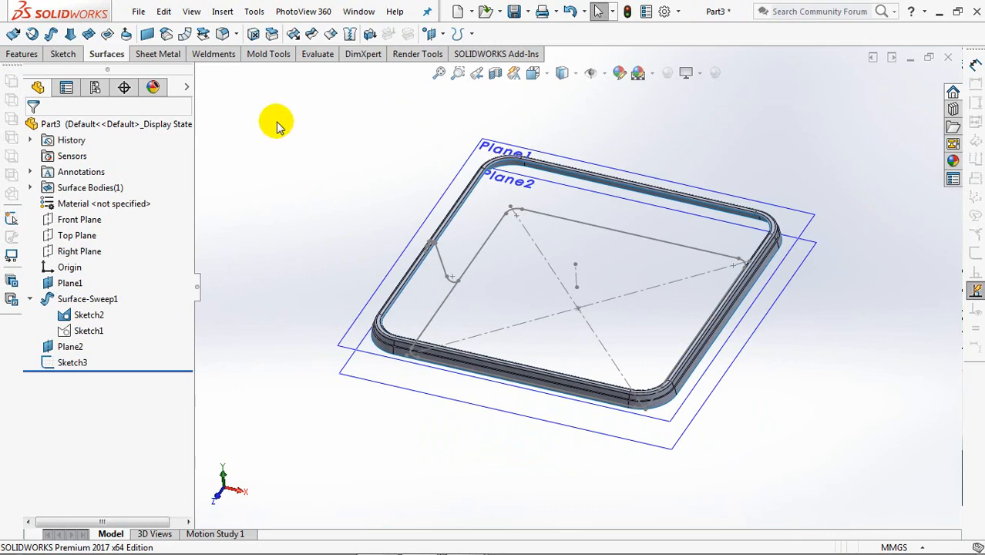
left_click(51, 34)
right_click(262, 198)
left_click(305, 241)
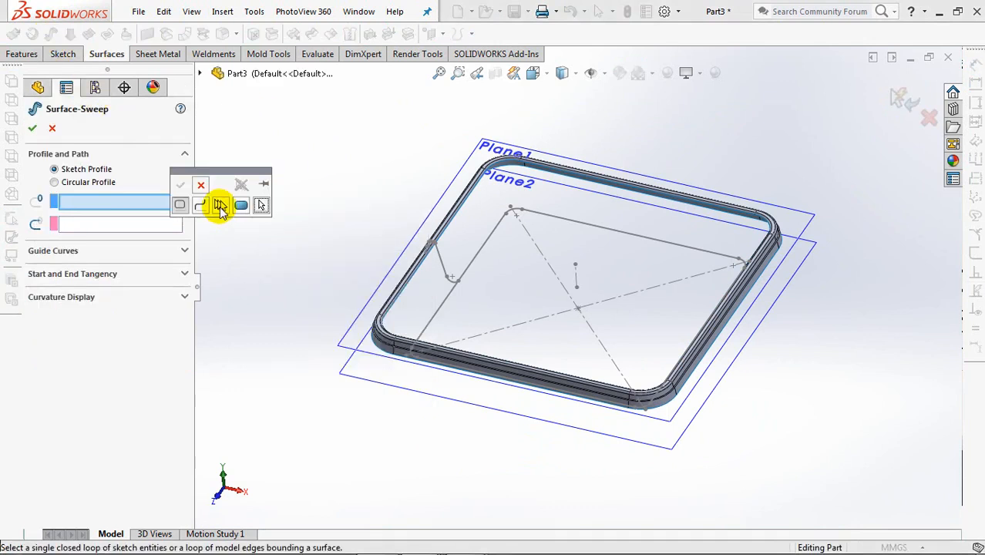
left_click(220, 205)
left_click(453, 282)
right_click(452, 286)
right_click(288, 231)
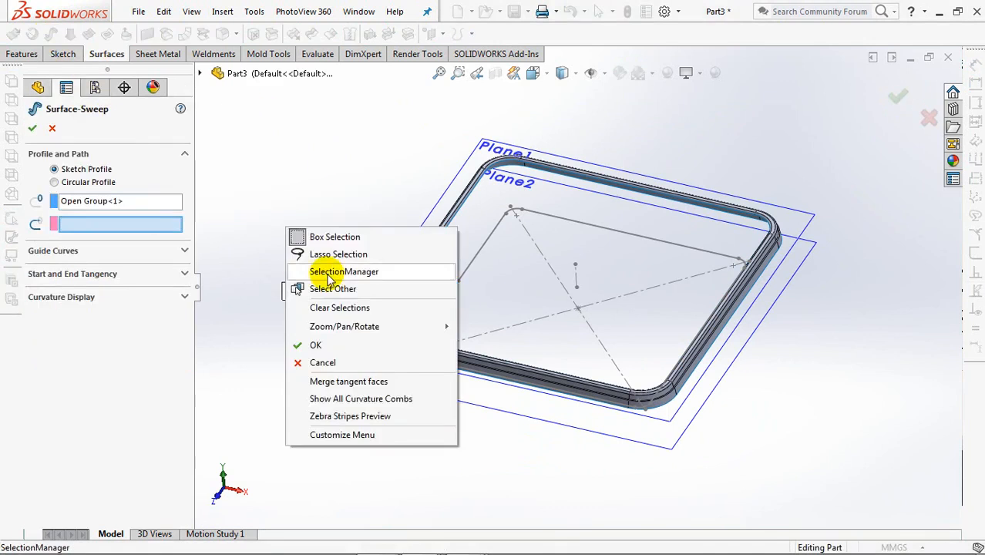
left_click(322, 271)
left_click(209, 228)
left_click(444, 309)
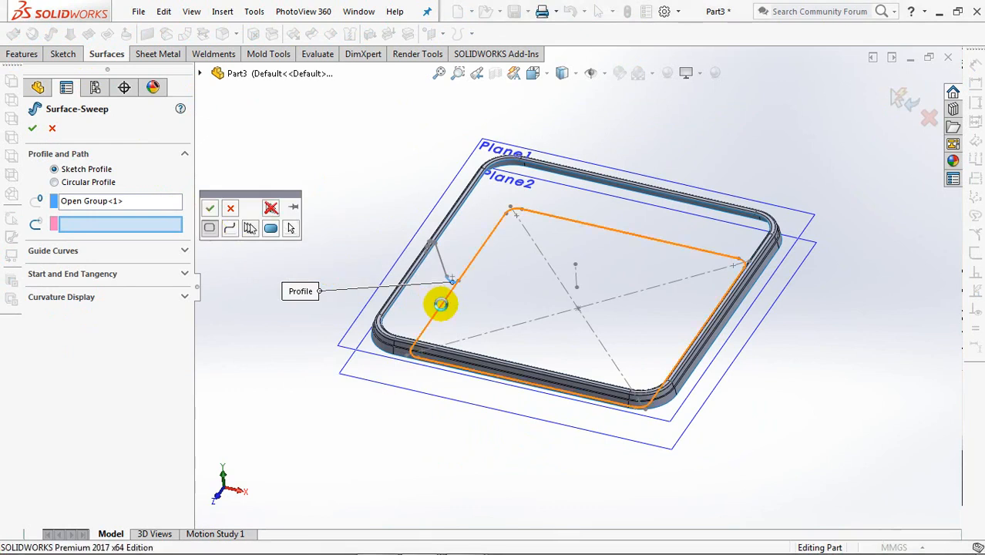
right_click(444, 309)
left_click(33, 131)
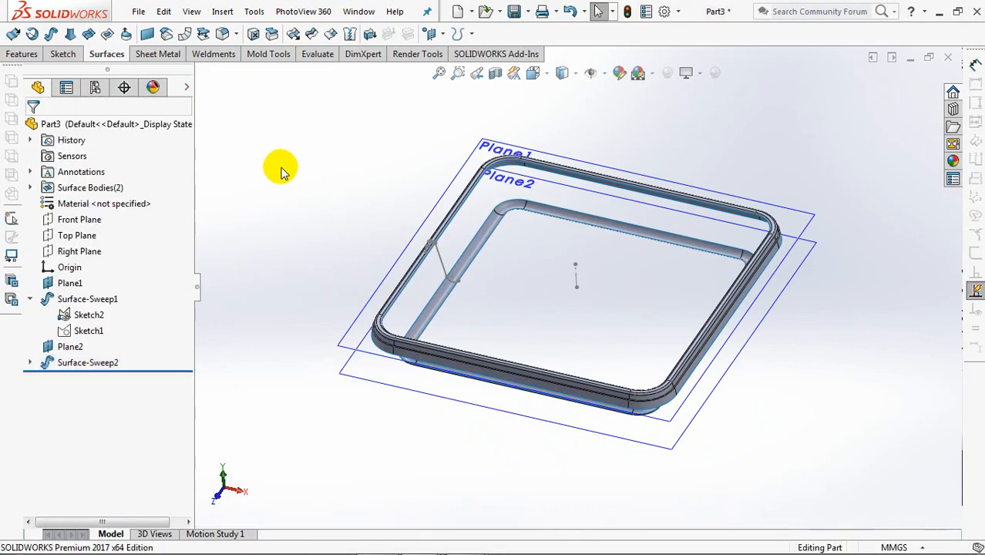
Start a surface loft with the rim sweep's inner edge loop and the lower sweep's outer edge loop as closed-loop profiles
left_click(70, 35)
right_click(327, 185)
left_click(361, 222)
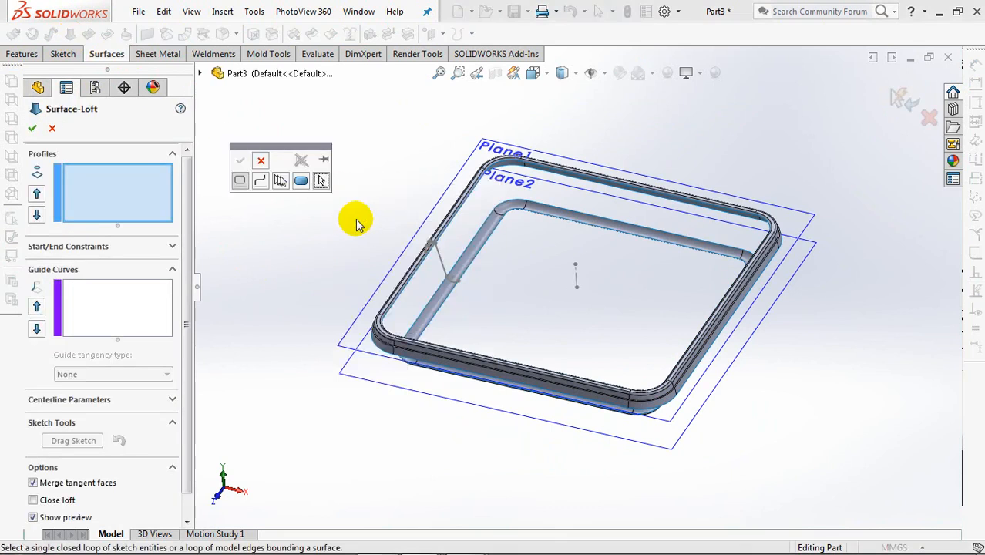
middle_click_drag(370, 209, 381, 212)
middle_click_drag(374, 265, 379, 220, "shift")
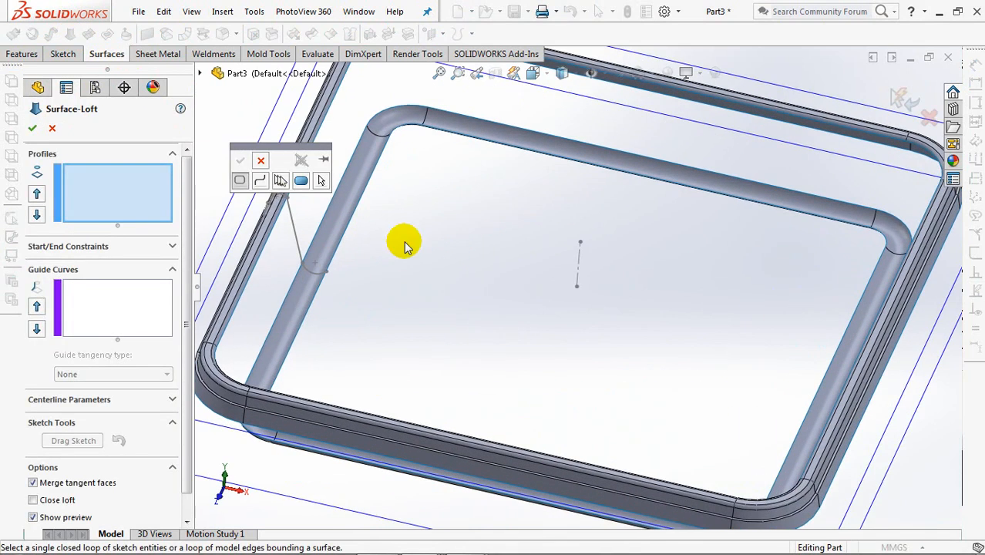
middle_click_drag(423, 255, 577, 278, "ctrl")
left_click(450, 211)
right_click(449, 211)
right_click(324, 148)
left_click(383, 193)
left_click(467, 262)
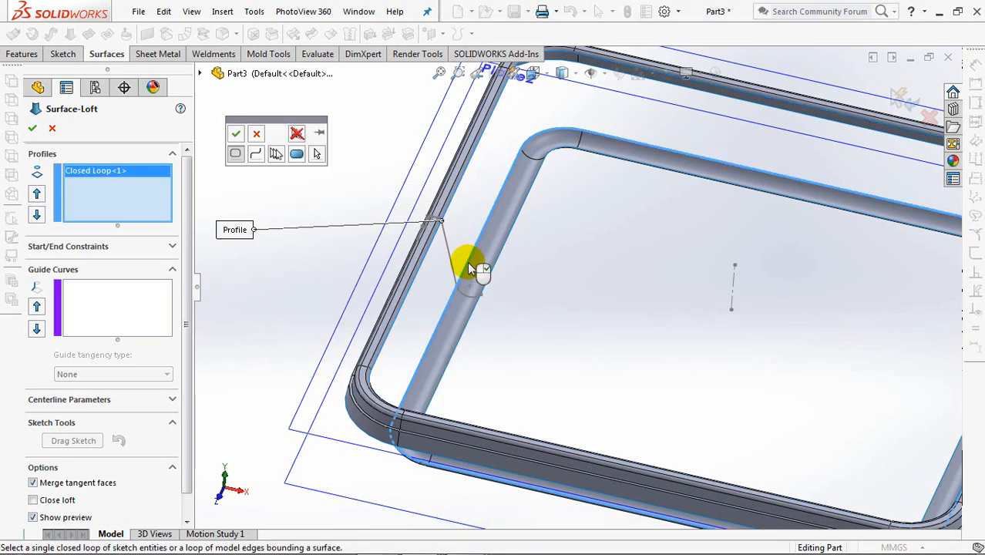
left_click(236, 133)
Add the profile sketch's slanted line as the loft's guide curve and create the side wall surface
left_click(119, 307)
right_click(284, 182)
left_click(330, 222)
left_click(240, 183)
left_click(447, 247)
right_click(445, 246)
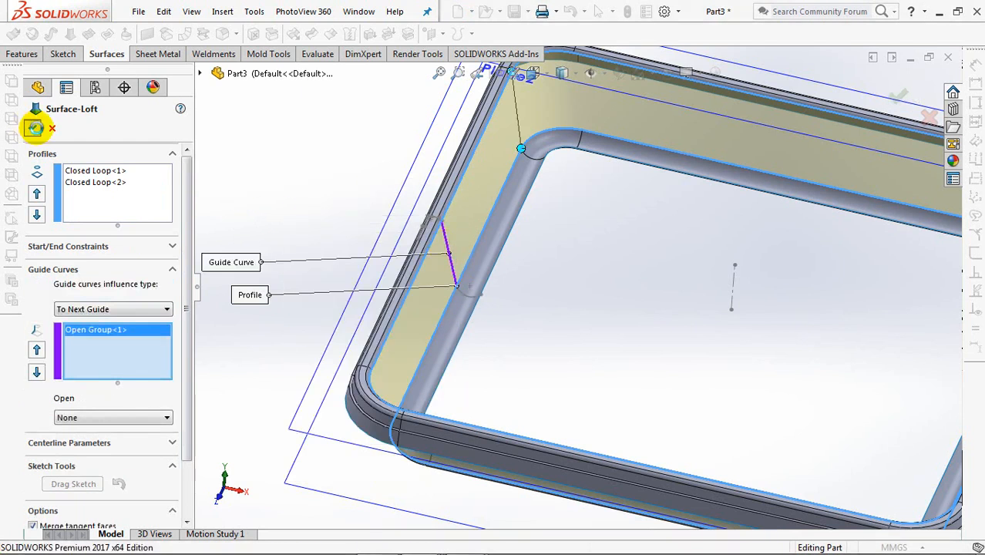
left_click(35, 128)
Close the bottom opening with a planar surface bounded by the tangent inner edges of the lower sweep
middle_click_drag(307, 209, 278, 166)
left_click(147, 34)
right_click(500, 278)
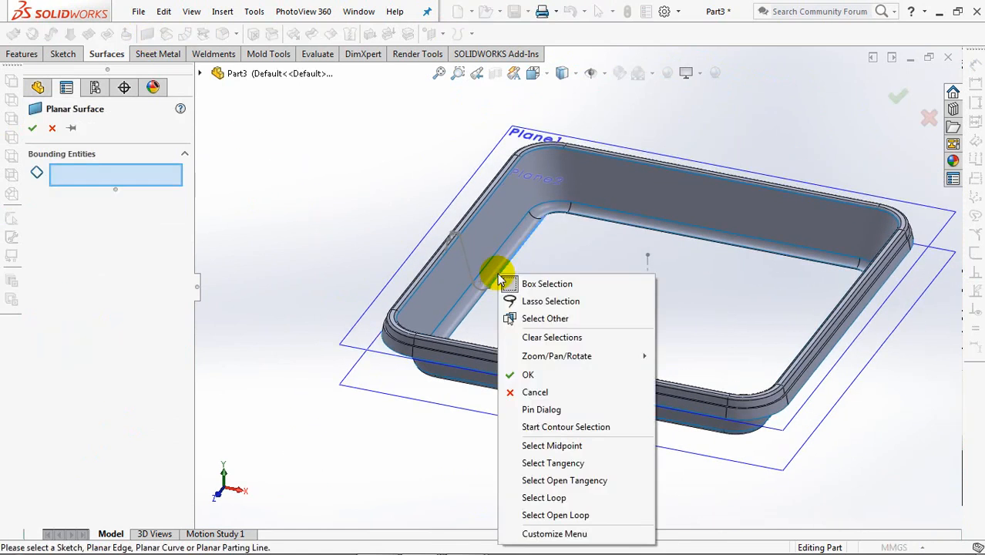
left_click(567, 462)
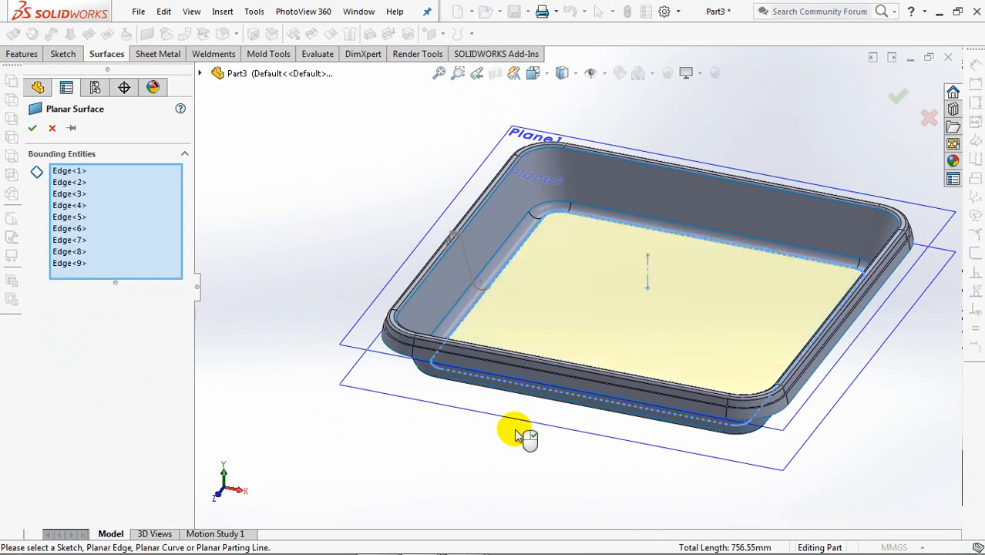
middle_click_drag(334, 175, 336, 208)
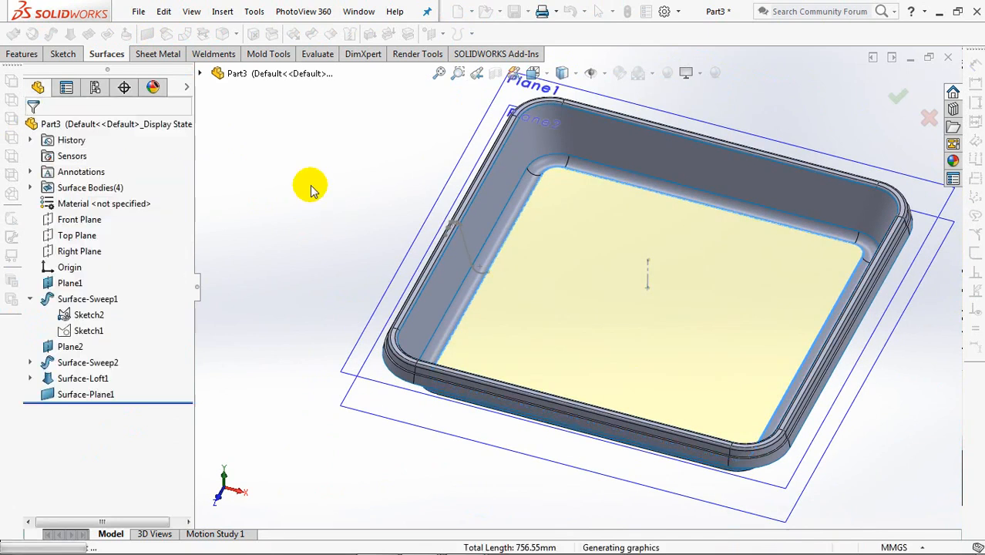
Start a sketch on the planar floor surface and show the second sweep's rounded-square path sketch
left_click(568, 294)
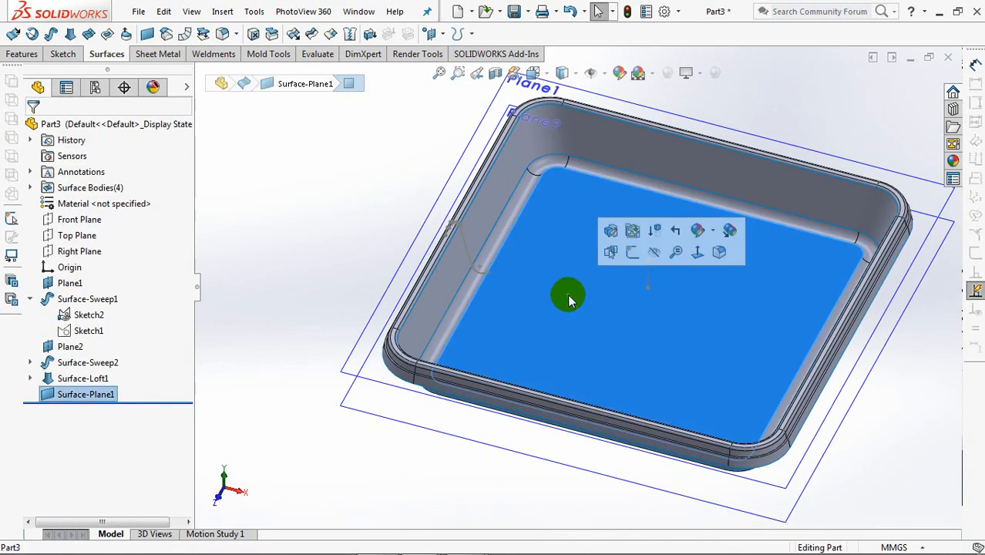
left_click(631, 250)
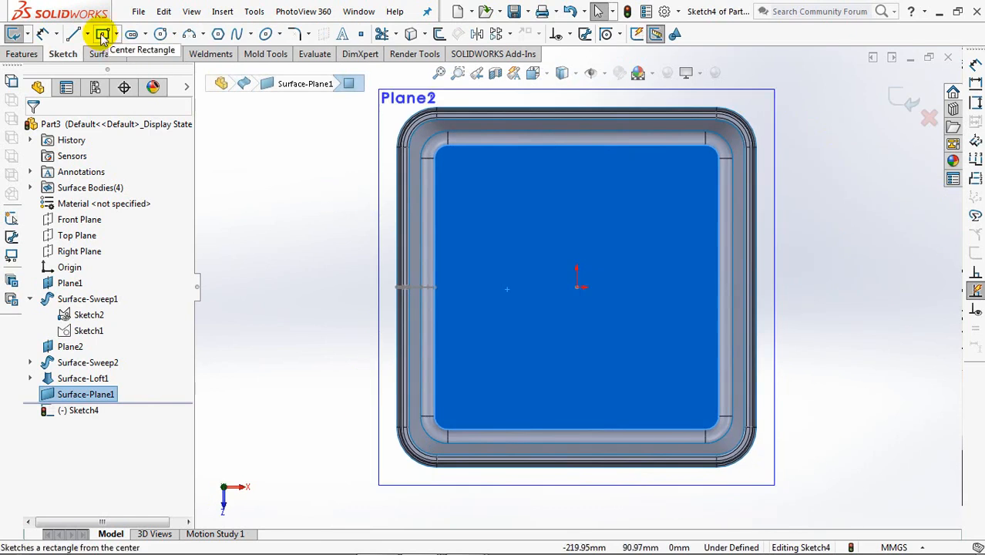
left_click(30, 378)
left_click(31, 378)
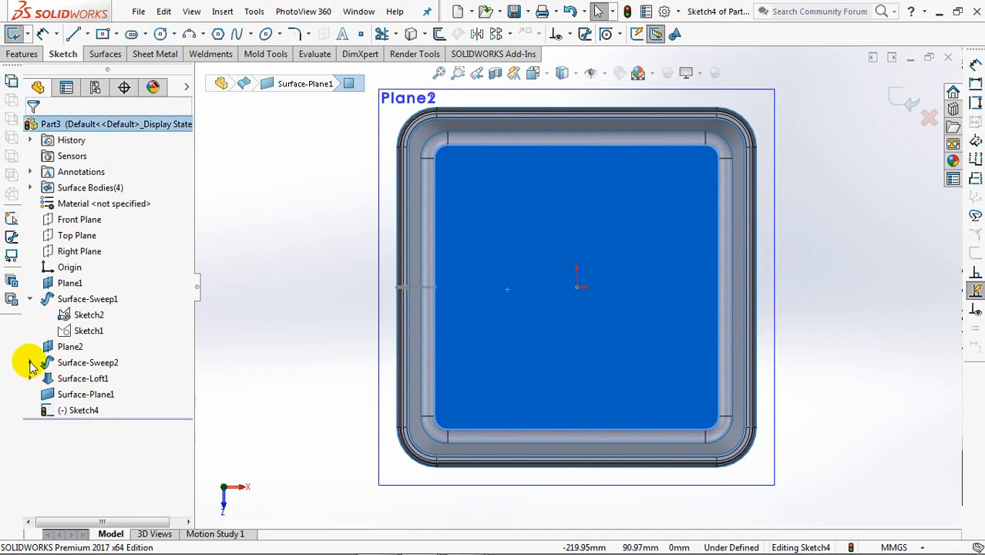
left_click(30, 362)
left_click(79, 395)
left_click(88, 374)
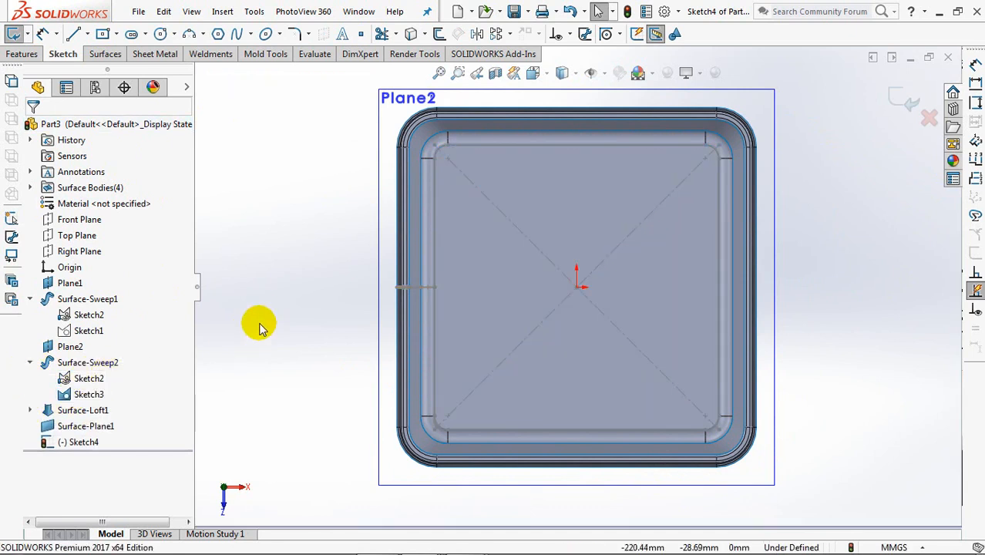
Draw three concentric center squares on the origin, about 33, 92 and 146 mm wide, with corners on the path sketch's diagonals
left_click(103, 34)
left_click(577, 287)
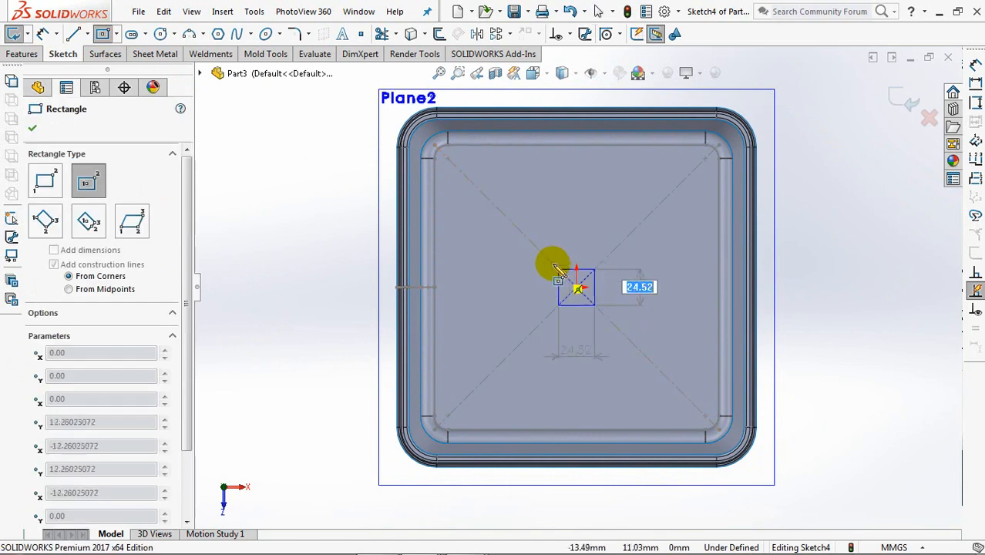
left_click(553, 262)
left_click(577, 287)
left_click(511, 220)
left_click(577, 287)
left_click(469, 180)
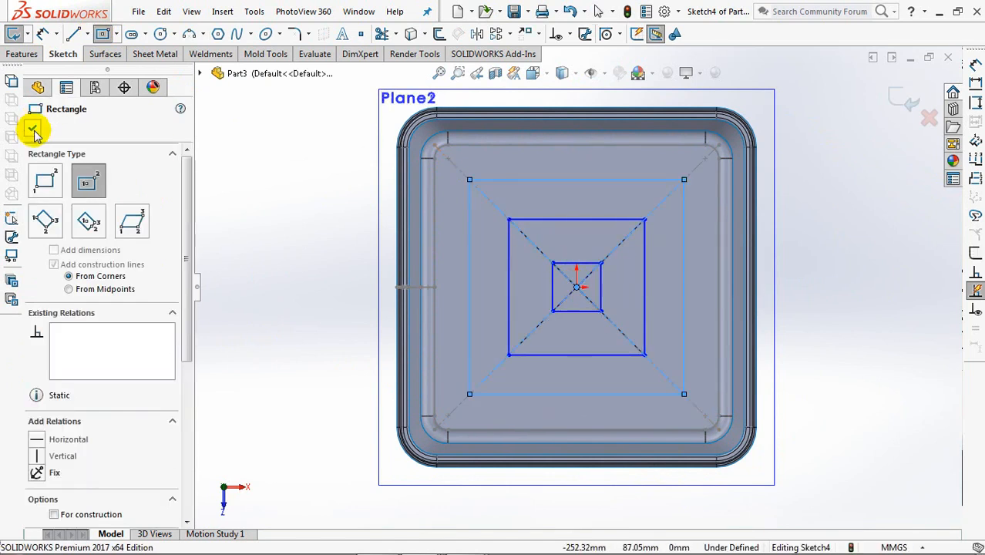
left_click(31, 128)
Dimension the outermost square's width as 158.50 mm
left_click(42, 36)
middle_click_drag(532, 395, 529, 307, "ctrl")
left_click(530, 306)
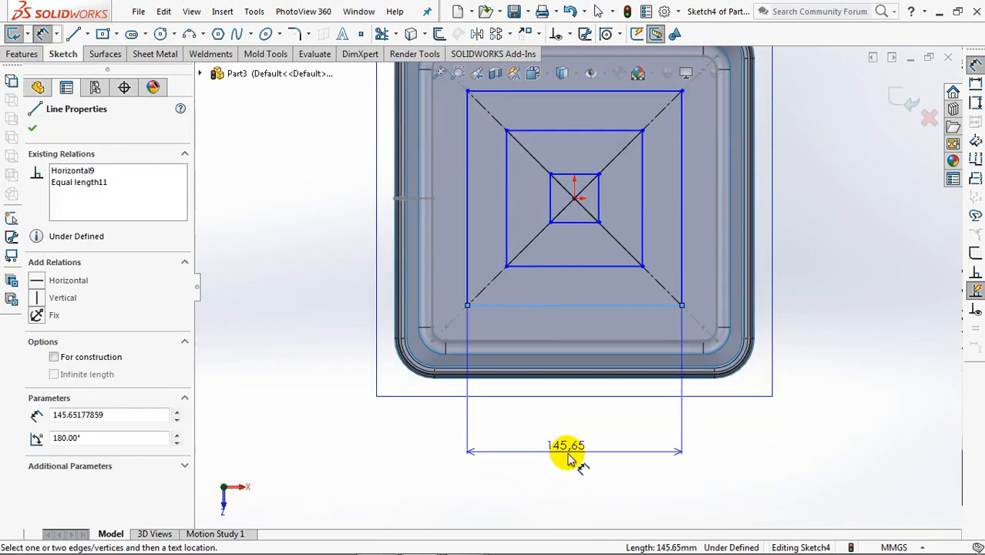
left_click(568, 456)
type("158.")
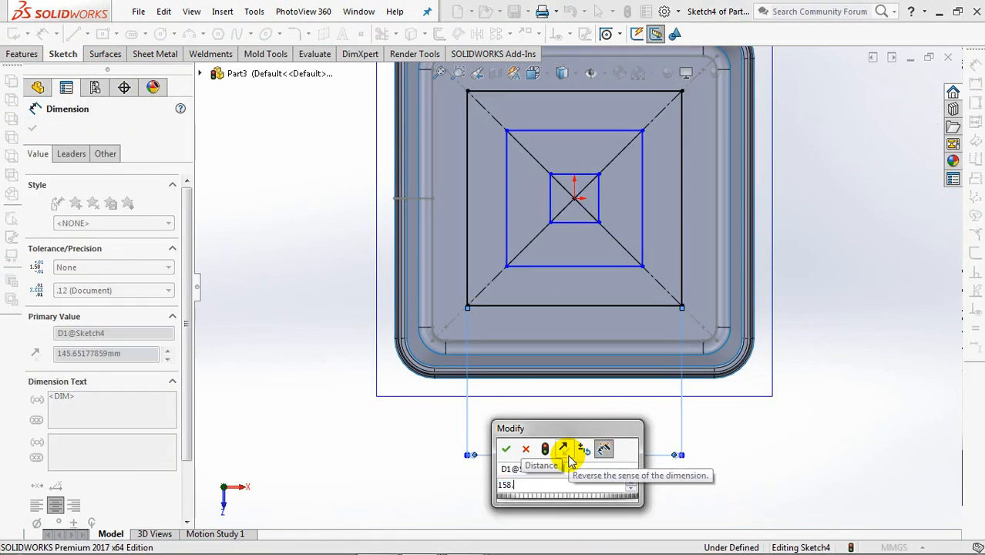
type("50")
left_click(505, 449)
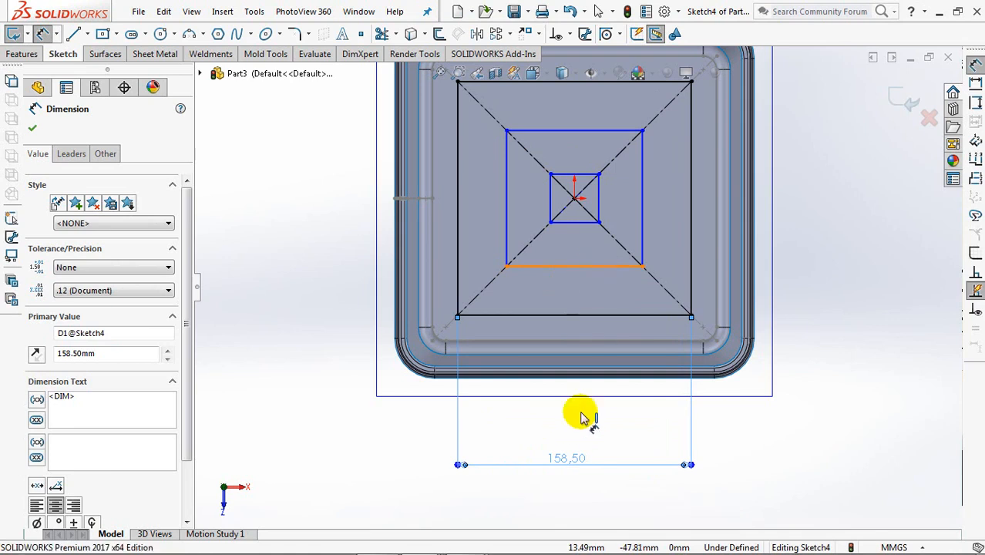
Dimension the middle square's width as 91.50 mm and the innermost square's width as 26 mm
left_click(575, 266)
left_click(570, 430)
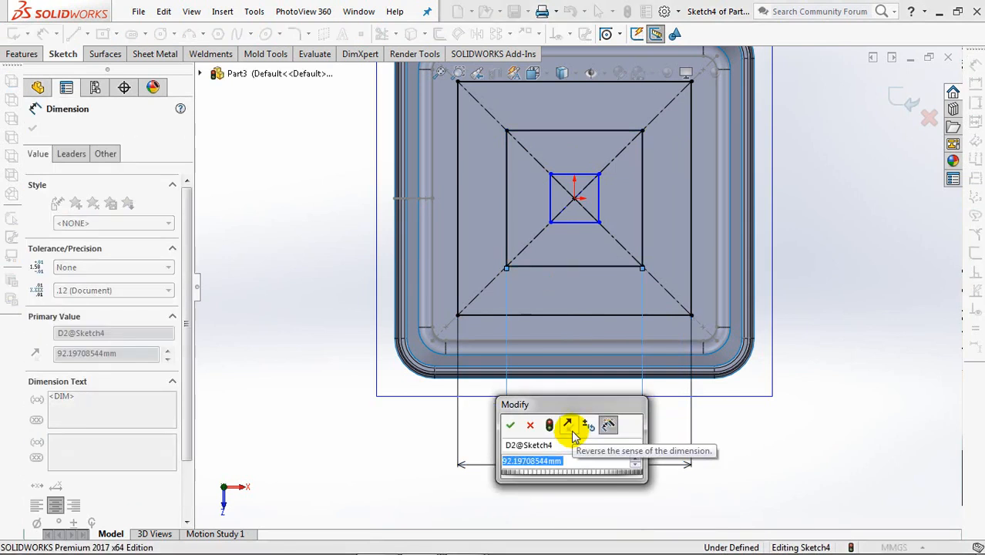
left_click(511, 426)
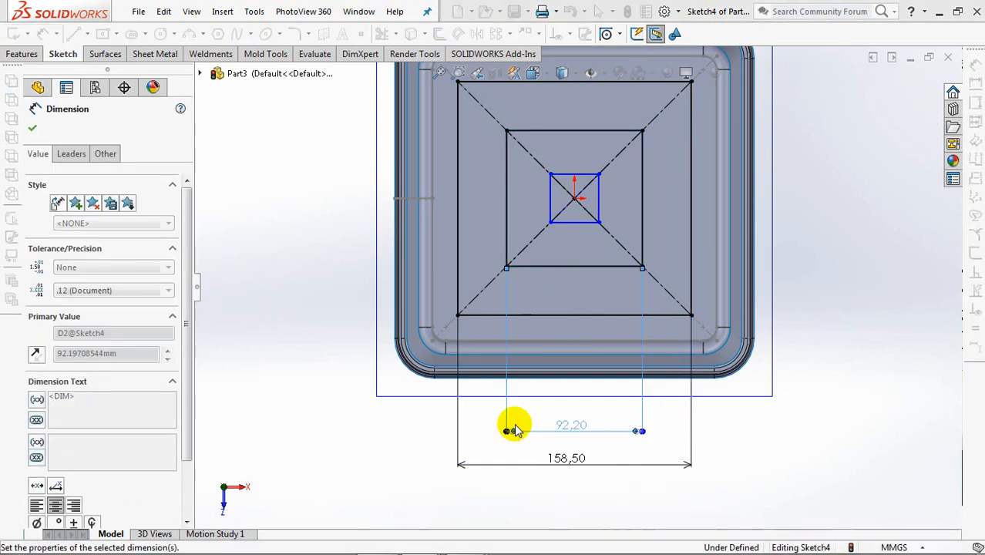
left_click(579, 227)
left_click(575, 409)
type("26")
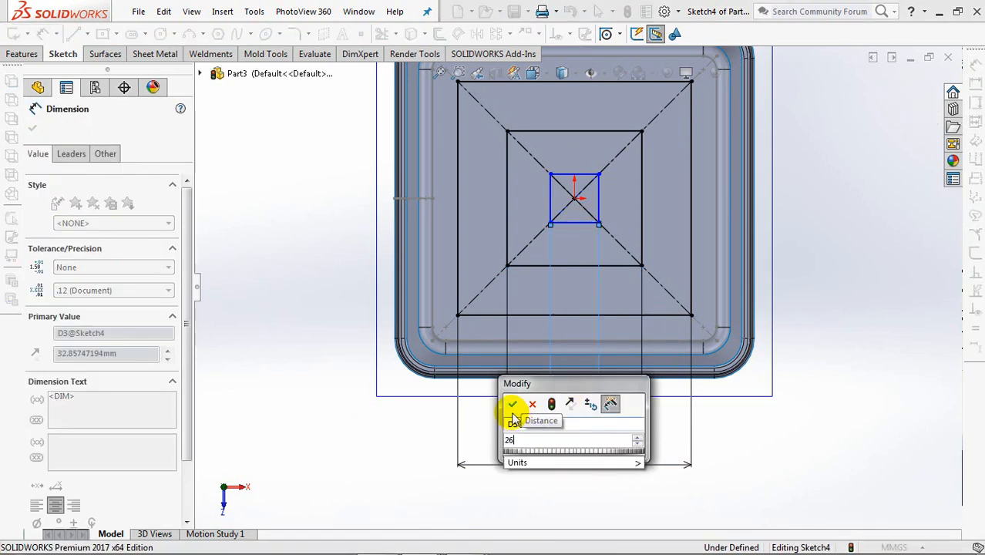
key("Return")
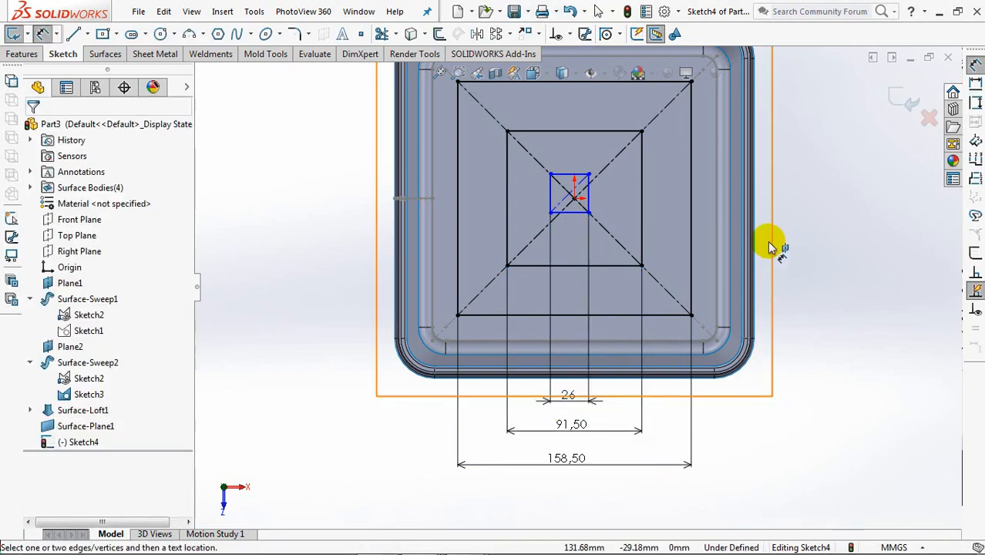
Add a Midpoint relation between the innermost square's diagonal and the common center point of the other squares
left_click(565, 33)
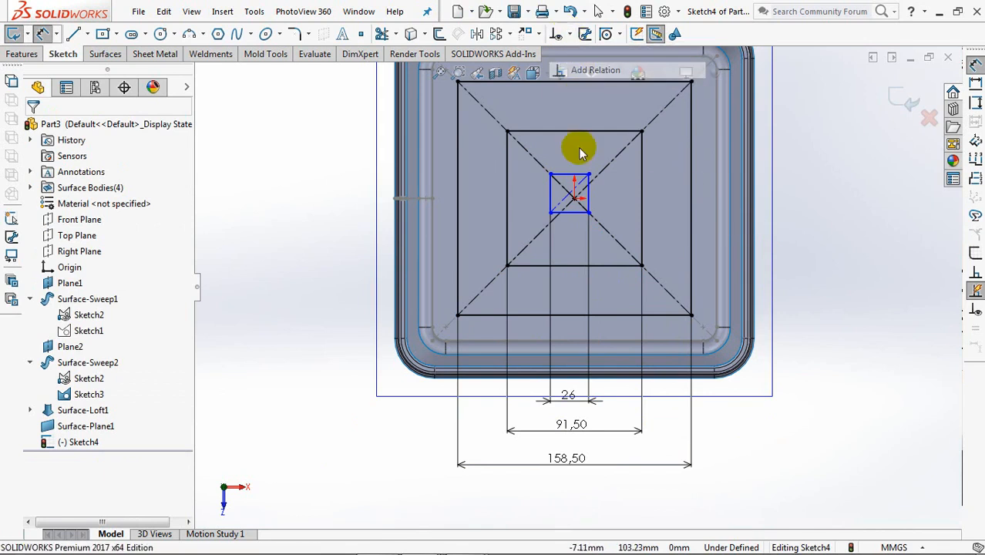
left_click(590, 71)
left_click(565, 193)
left_click(574, 199)
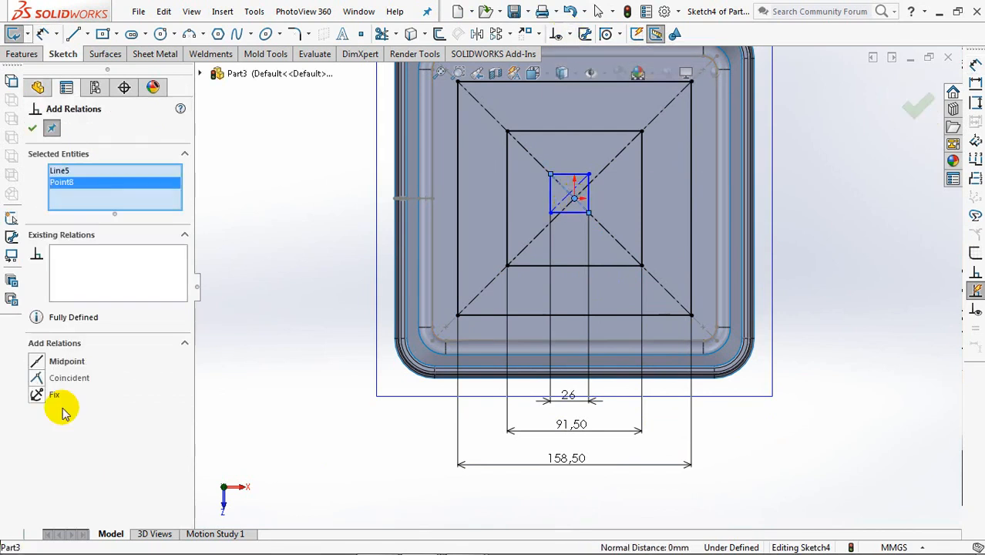
left_click(37, 362)
left_click(32, 128)
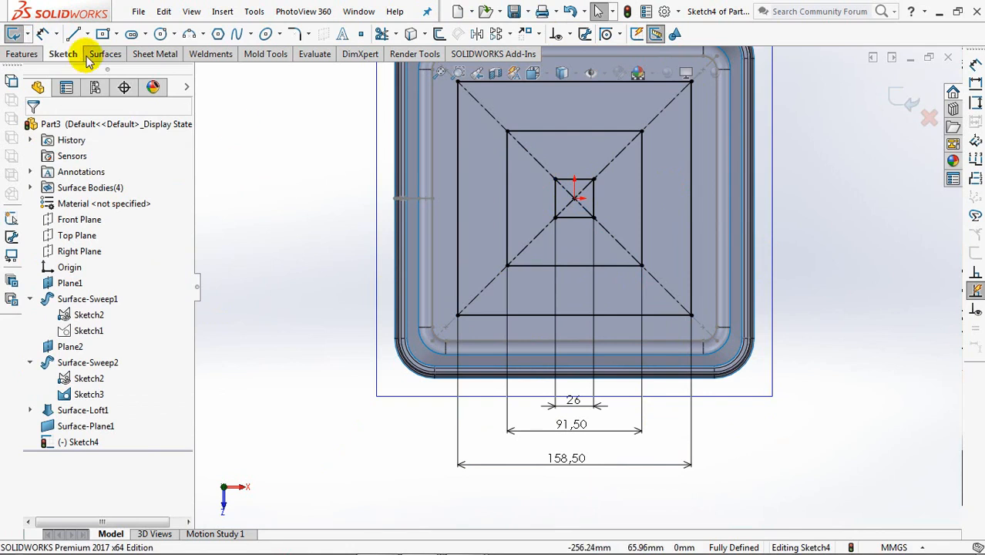
Apply 9 mm sketch fillets to the four corners of the outermost square, accepting removal of the equal-length relations
left_click(294, 34)
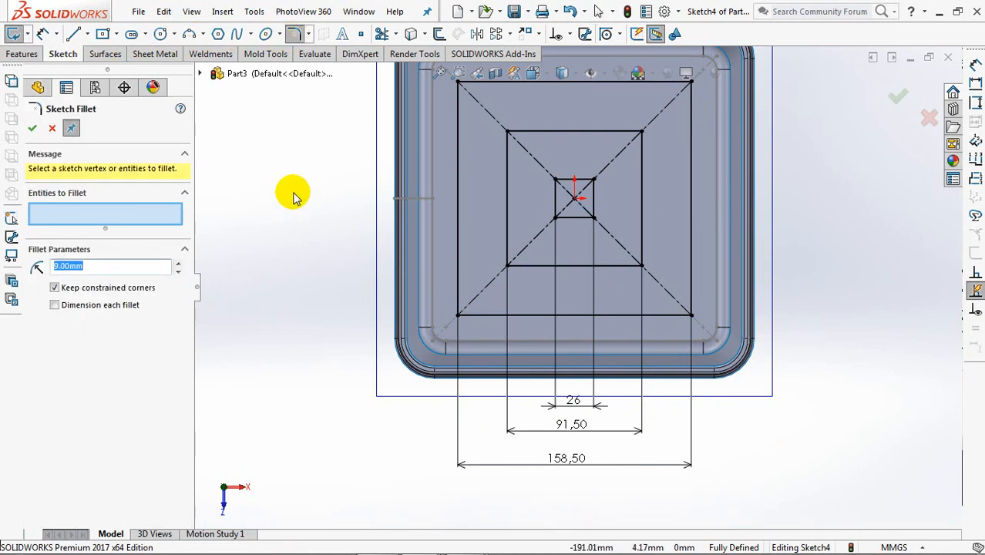
left_click(457, 314)
left_click(522, 294)
left_click(688, 313)
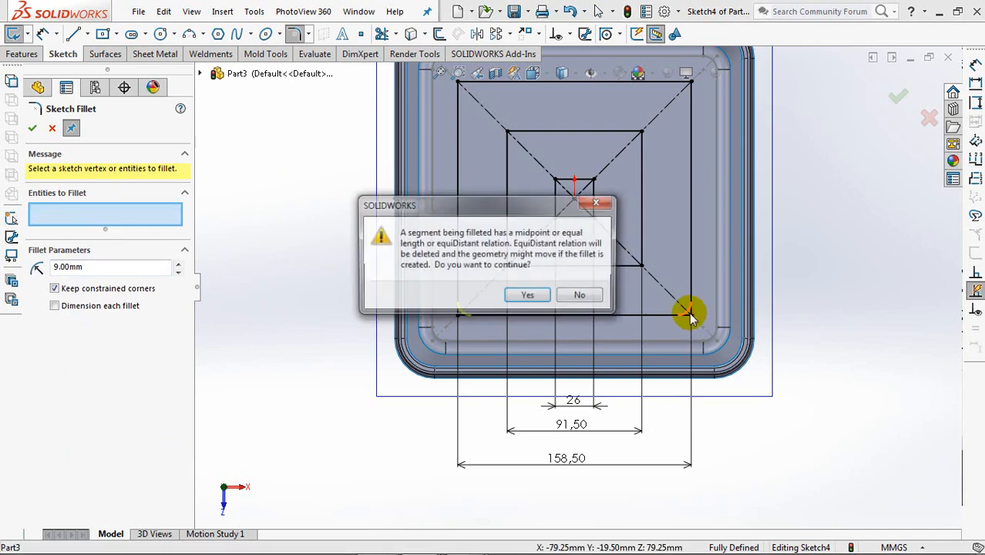
key("Return")
left_click(689, 82)
key("Return")
left_click(459, 83)
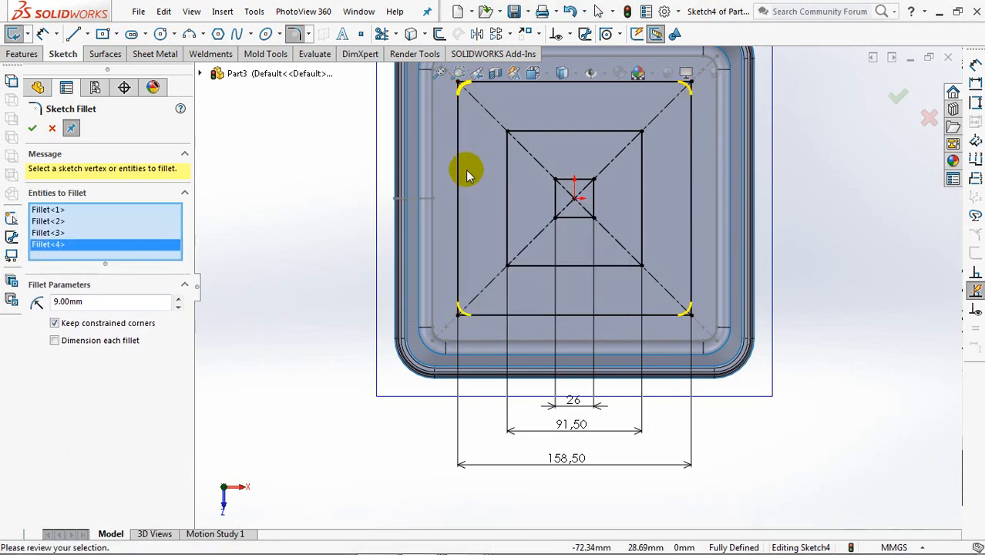
Add 9 mm sketch fillets to the four corners of the middle square and apply the fillets
left_click(509, 267)
left_click(529, 296)
left_click(640, 266)
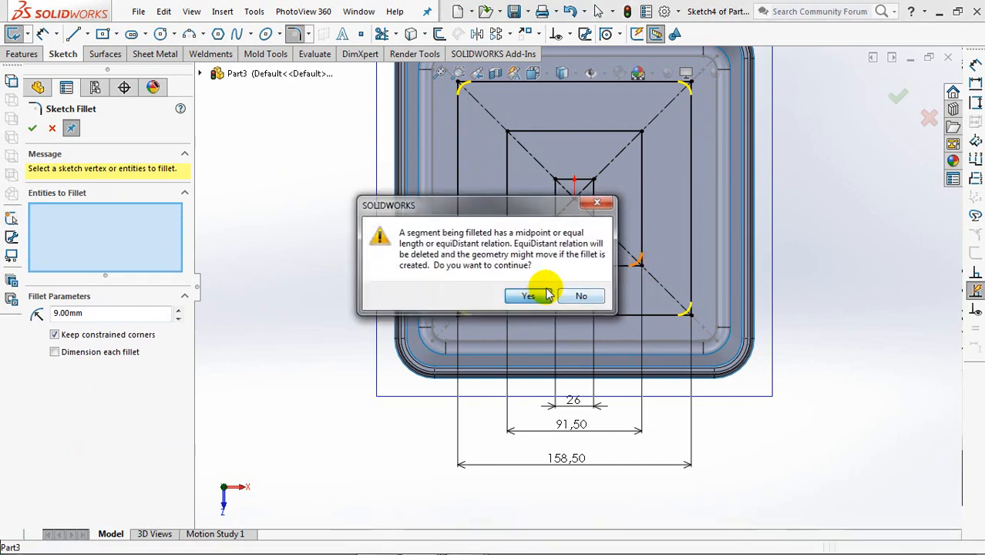
left_click(540, 299)
left_click(639, 132)
left_click(529, 296)
left_click(508, 133)
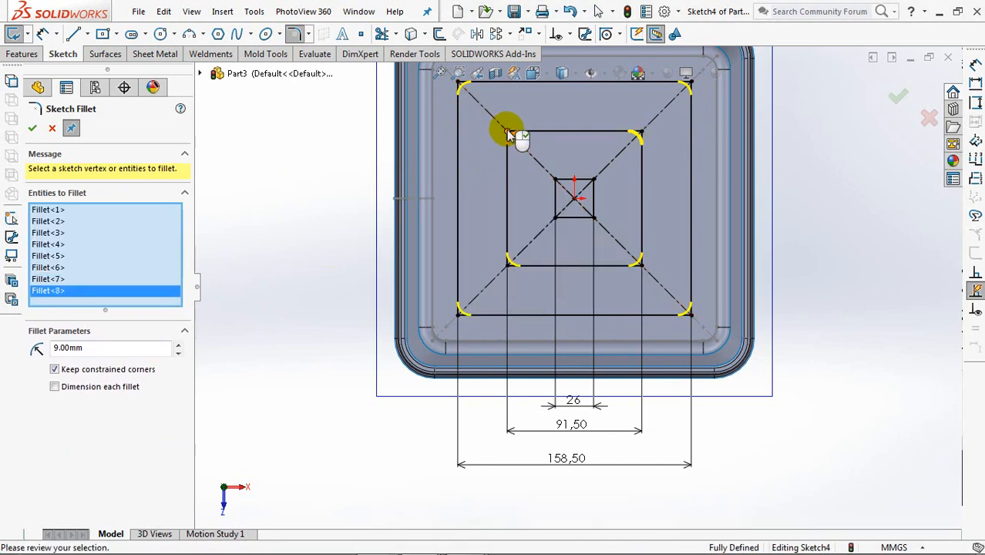
left_click(32, 128)
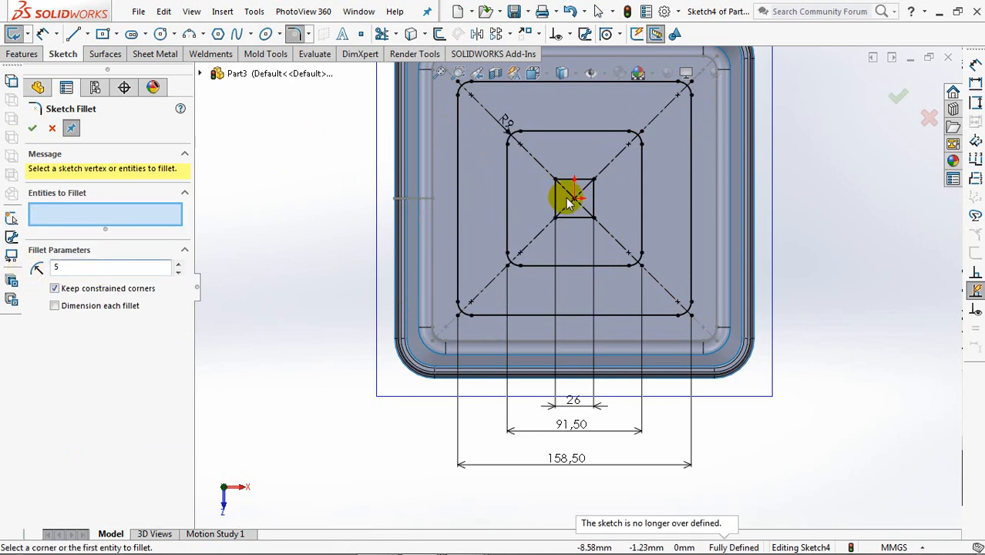
Round the four corners of the innermost square with 5 mm sketch fillets and leave the fillet command
scroll(589, 149, "down", 5)
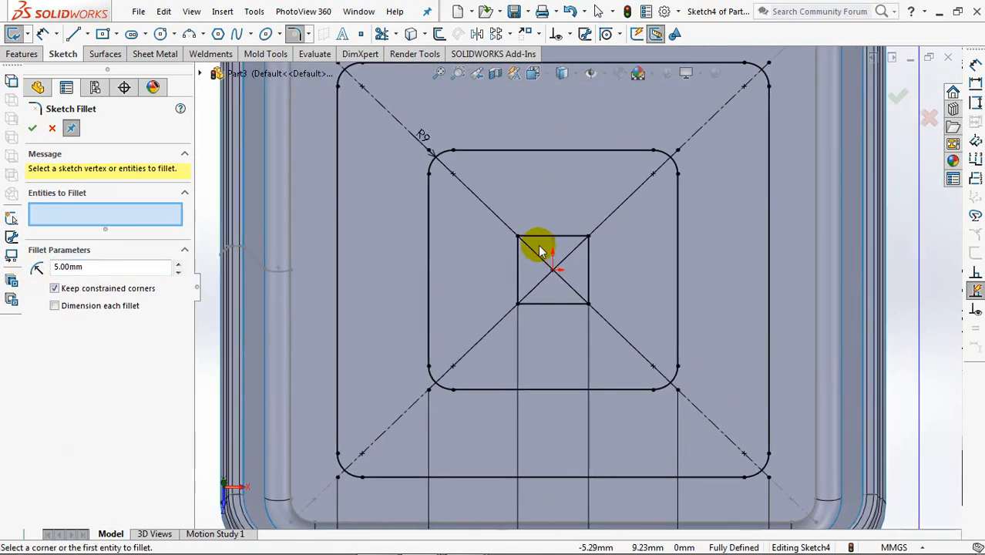
left_click(518, 237)
left_click(588, 237)
left_click(528, 293)
left_click(589, 304)
left_click(536, 294)
left_click(518, 303)
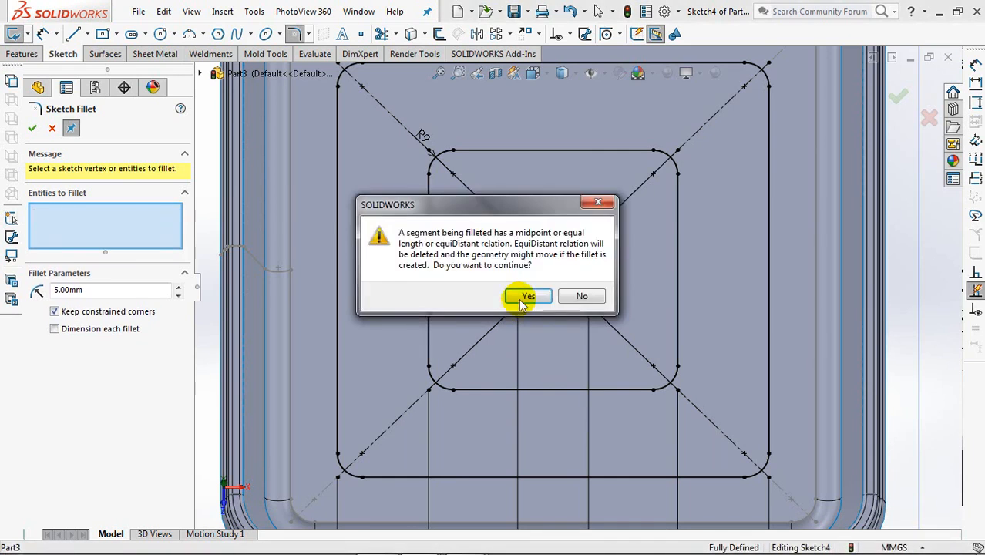
left_click(523, 296)
left_click(31, 128)
left_click(51, 128)
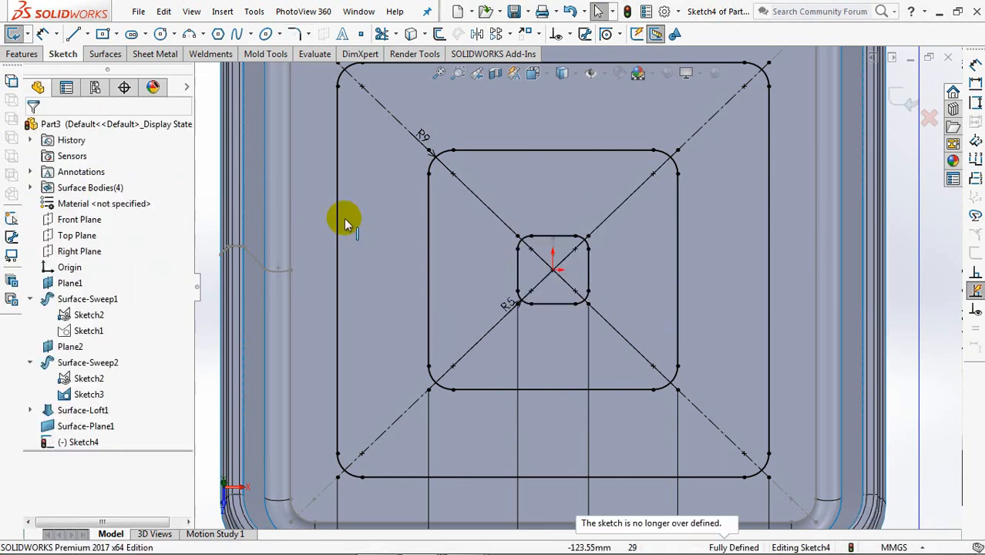
Finish the concentric-squares sketch and start a new sketch on the Front Plane
scroll(579, 257, "up", 4)
mouse_move(403, 310)
middle_mouse_down()
mouse_move(407, 295)
mouse_move(376, 279)
middle_mouse_up()
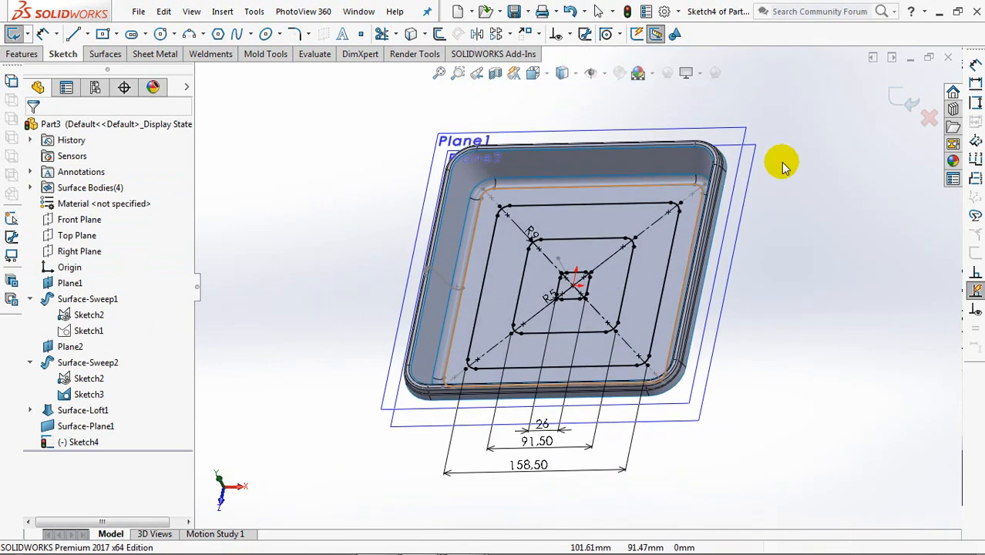
left_click(902, 100)
mouse_move(397, 319)
middle_mouse_down()
mouse_move(345, 291)
mouse_move(384, 295)
middle_mouse_up()
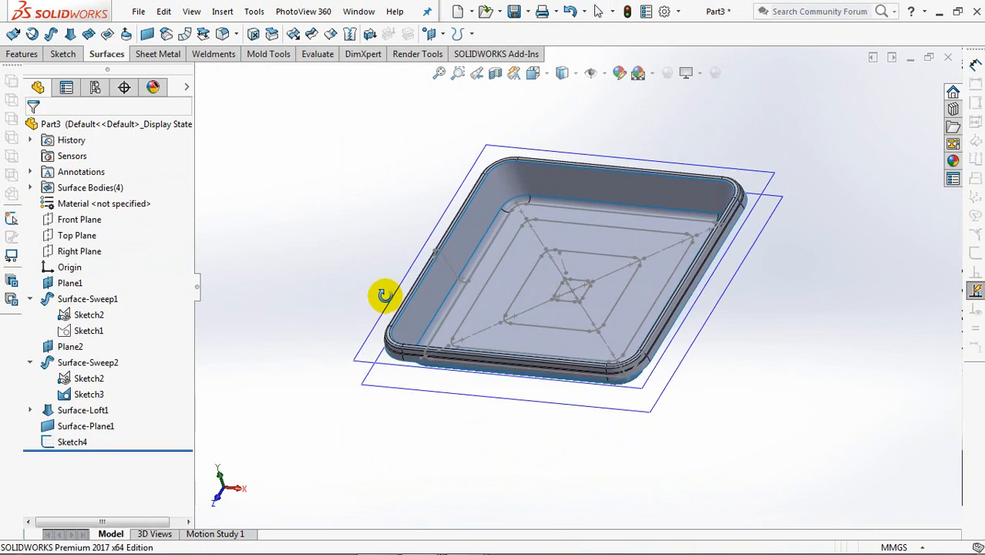
left_click(80, 221)
left_click(86, 195)
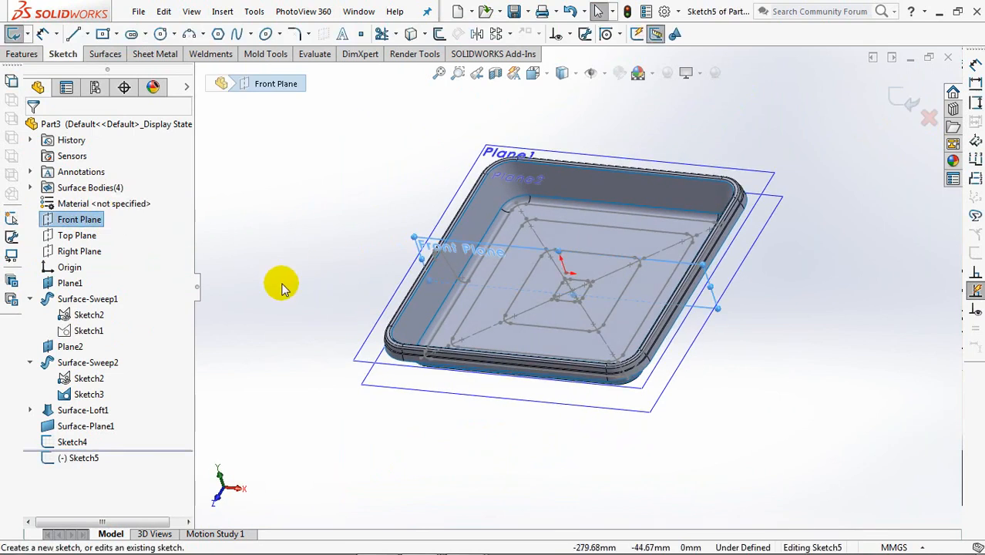
scroll(319, 283, "up", 5)
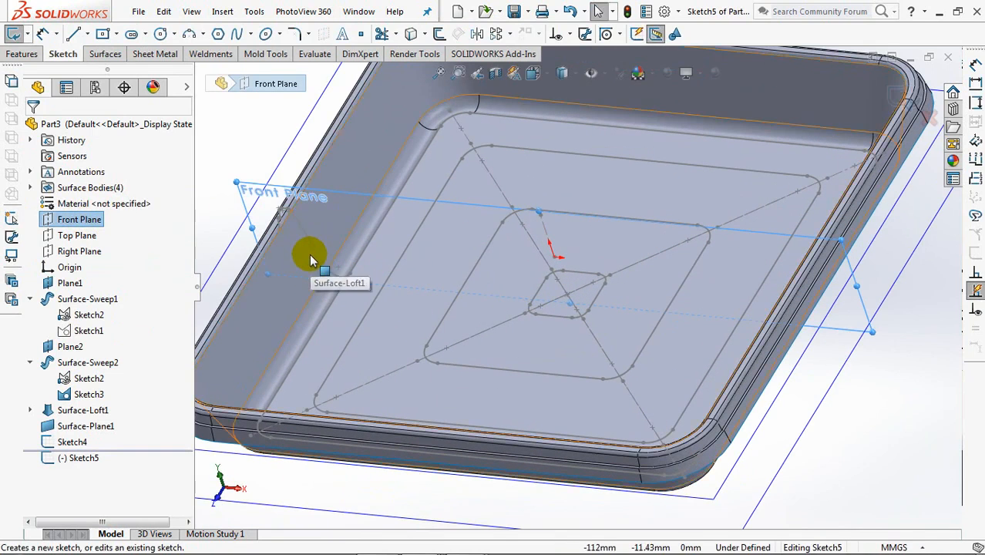
Draw two three-point arcs near the sides of the outermost and middle squares, the outer one about 13 mm wide
left_click(189, 33)
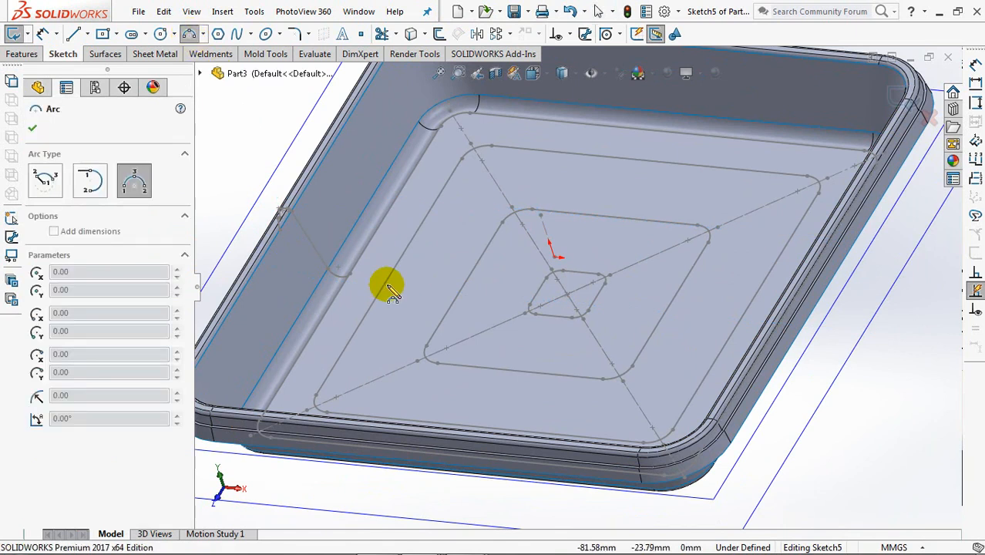
left_click(416, 292)
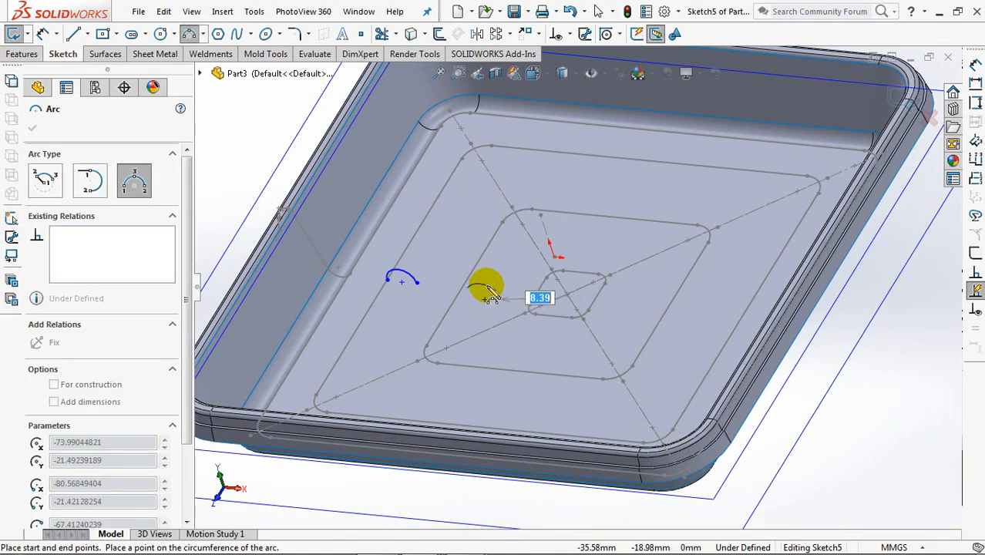
left_click(486, 291)
right_click(502, 290)
left_click(508, 293)
middle_click_drag(325, 209, 314, 154)
Add Pierce relations from each arc's outer endpoint to the adjacent side of the outermost and middle squares respectively
left_click(566, 33)
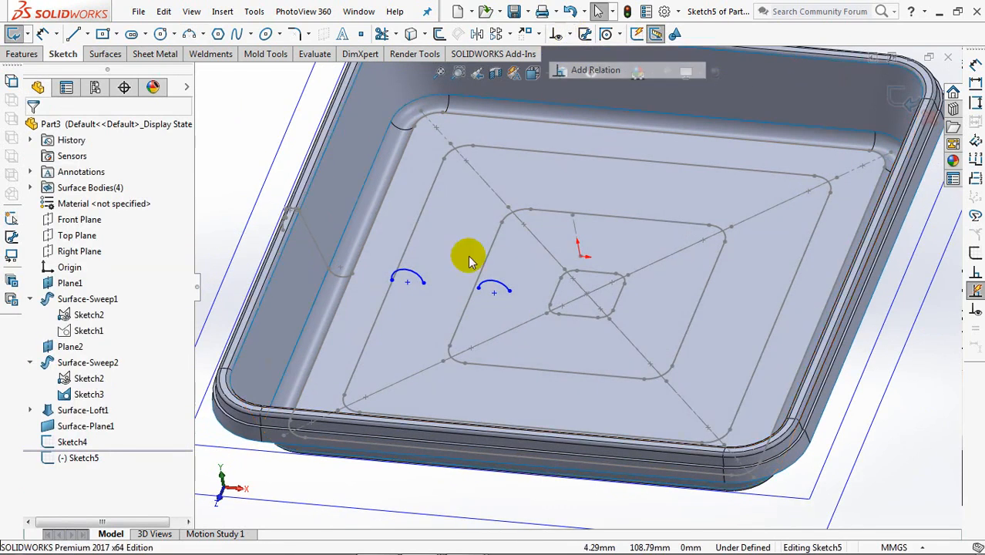
left_click(609, 68)
left_click(393, 282)
left_click(388, 287)
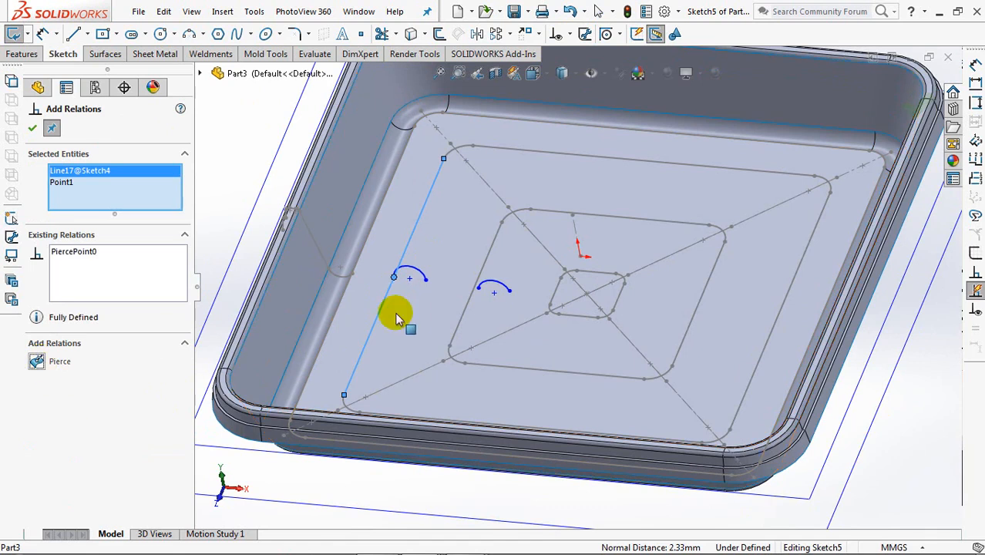
left_click(468, 301)
left_click(478, 287)
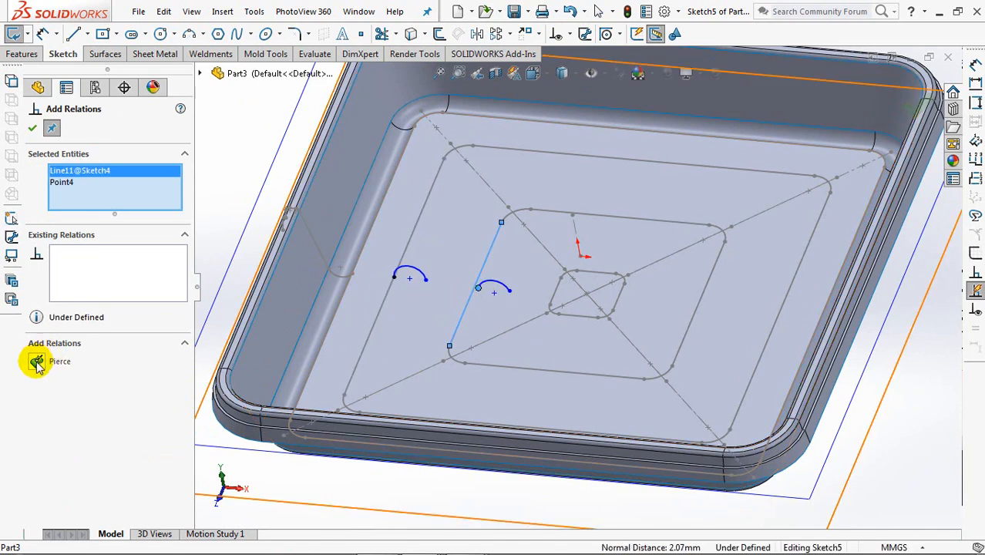
left_click(31, 128)
left_click(228, 143)
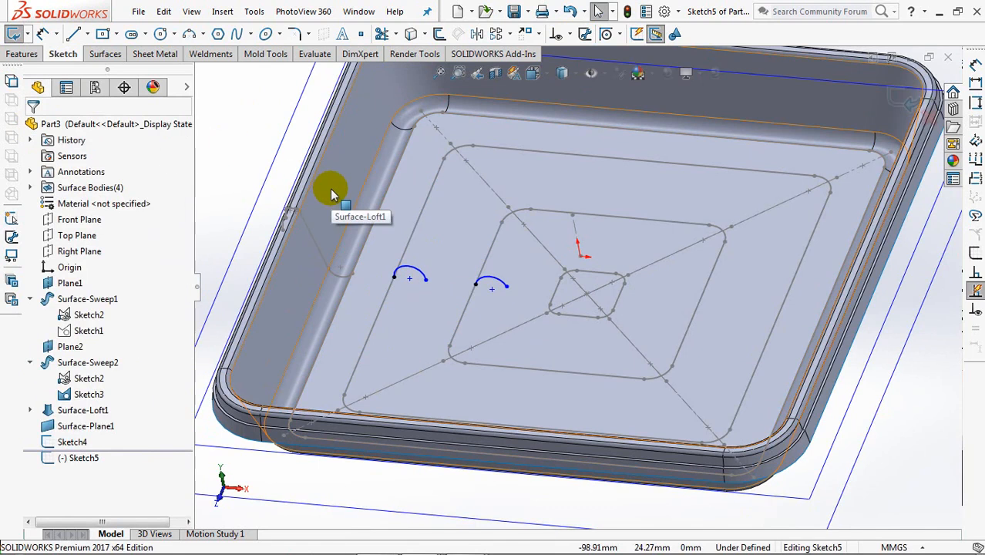
View the sketch from the front and make the two arcs equal with an Equal relation
key("ctrl+8")
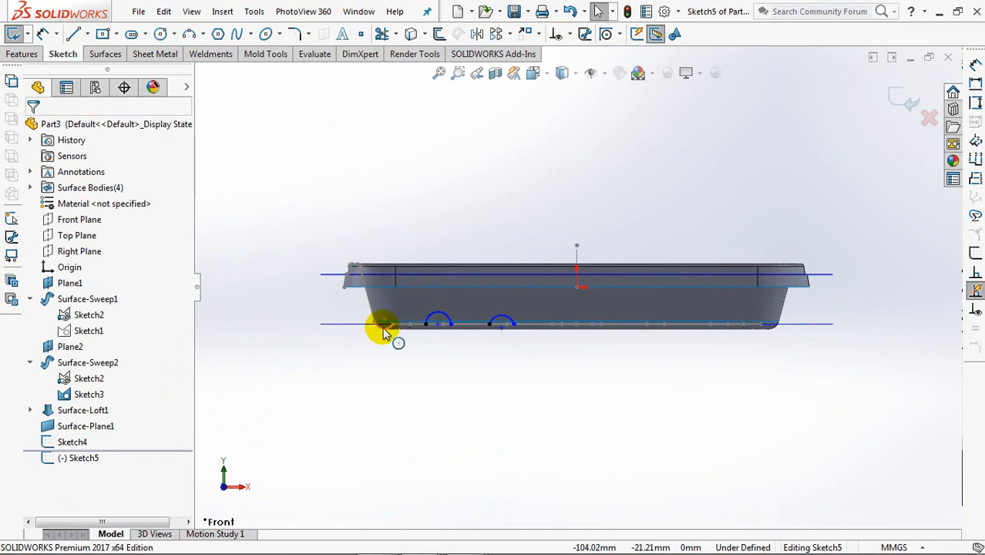
scroll(378, 307, "down", 5)
middle_click_drag(387, 317, 639, 307, "ctrl")
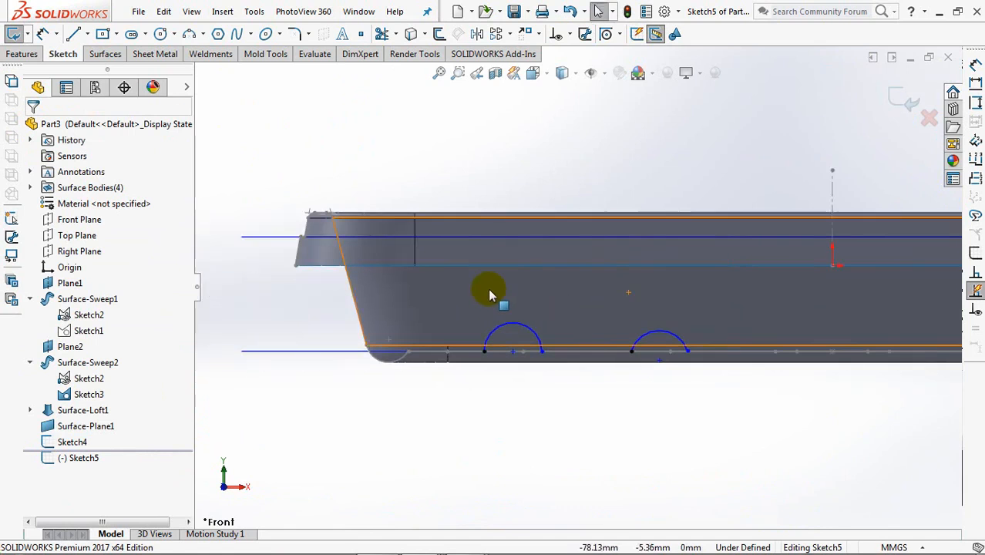
left_click(535, 332)
left_click(644, 336)
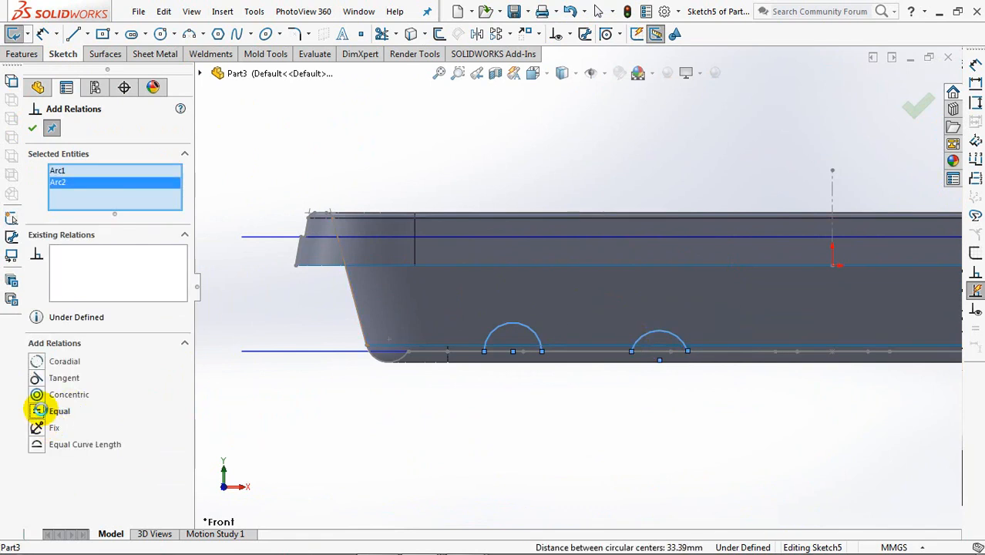
left_click(32, 129)
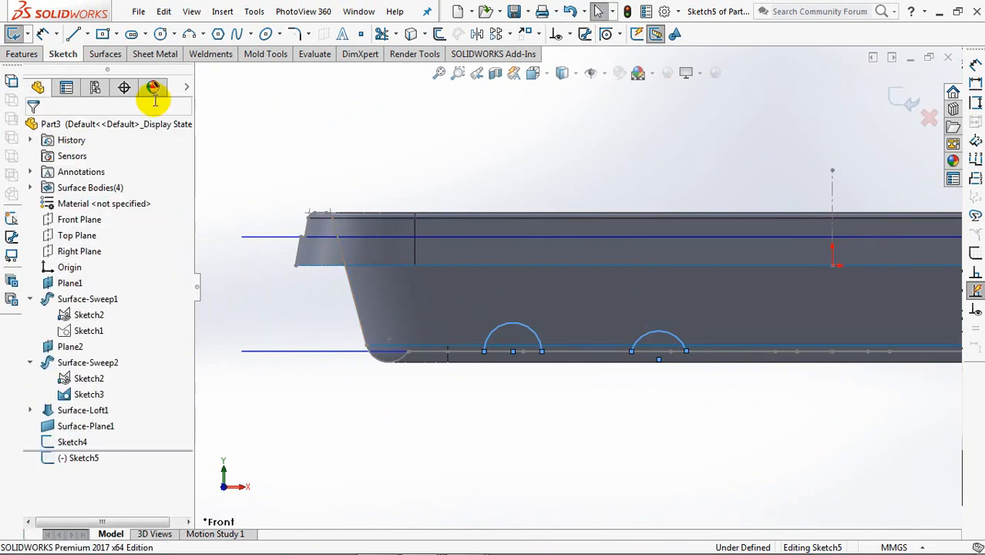
Dimension the distance between the outer arc's endpoints as 6 mm
left_click(485, 353)
left_click(542, 352)
left_click(521, 403)
type("6")
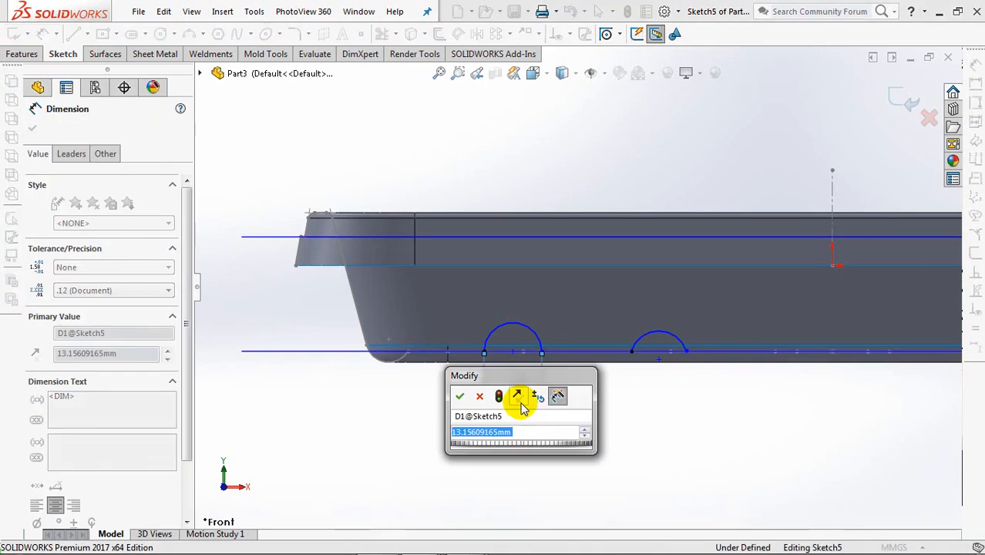
left_click(461, 395)
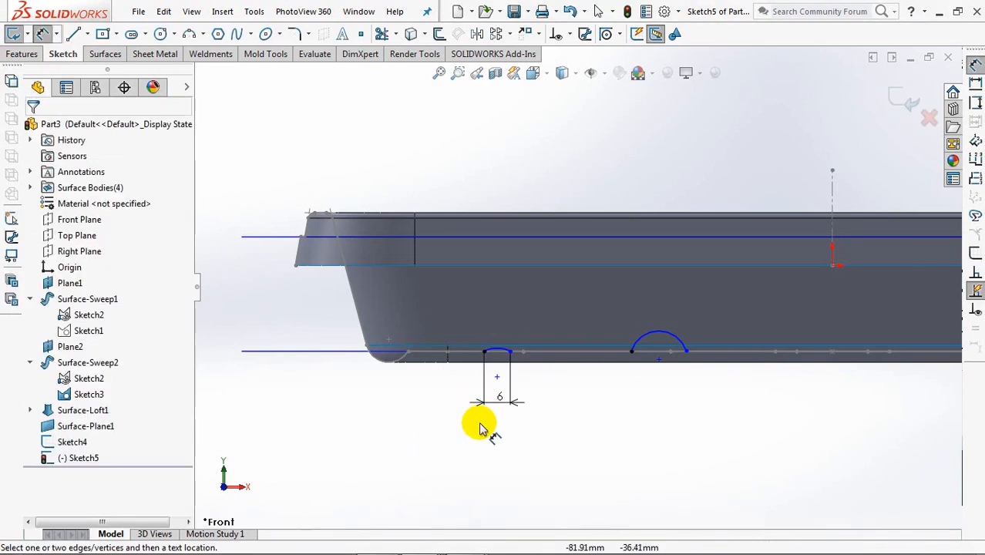
Add a vertical dimension between the outer arc and its pierced endpoint
scroll(510, 375, "down", 1)
left_click(500, 341)
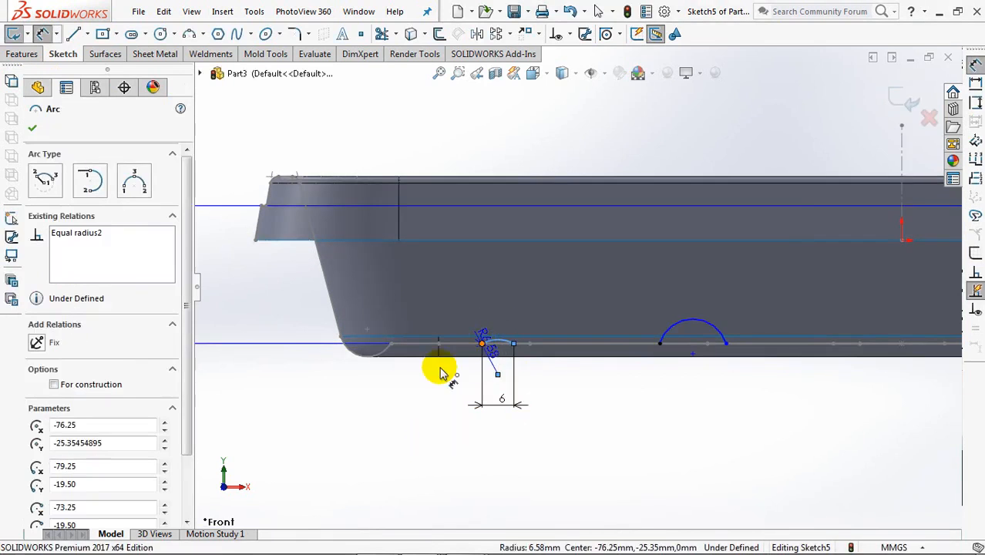
left_click(483, 344)
left_click(294, 364)
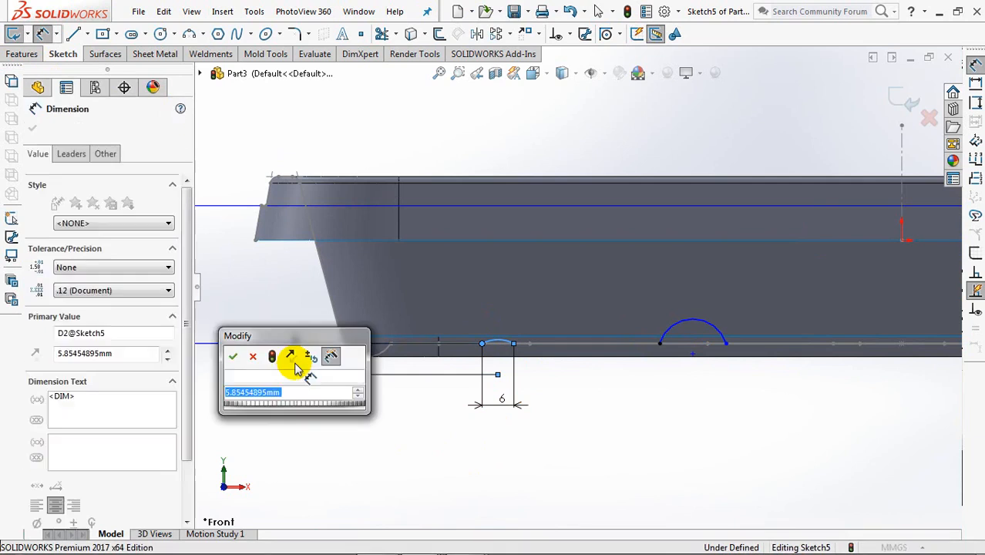
left_click(231, 356)
Change the vertical dimension's first arc condition to Min, reposition its text, and set the arc height to 1.50 mm
left_click(71, 154)
scroll(154, 408, "down", 3)
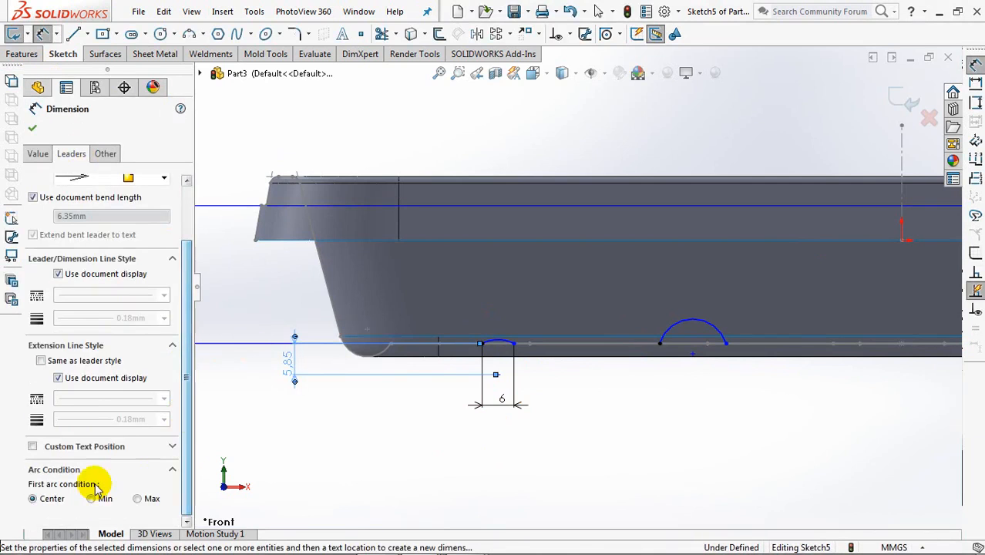
left_click_drag(664, 342, 305, 313)
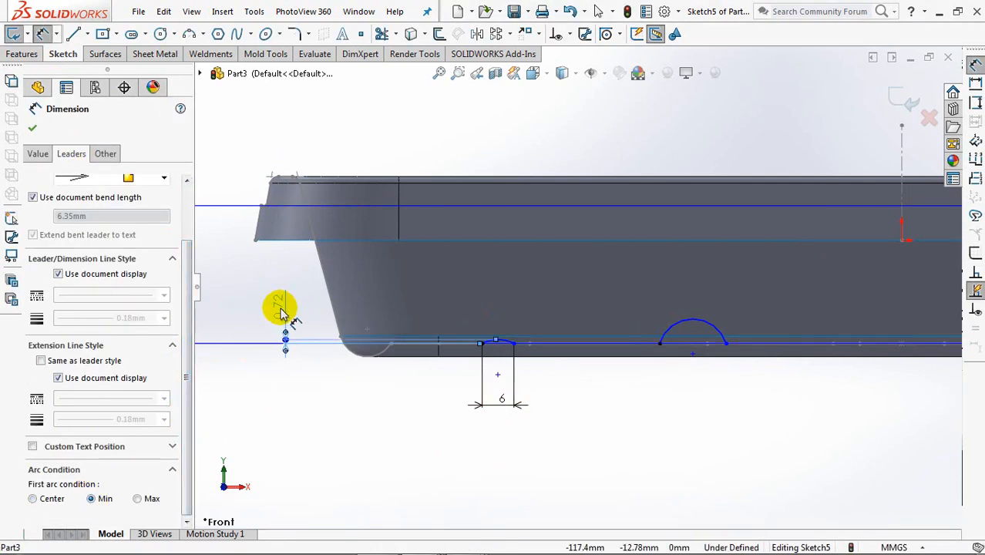
left_click(283, 312)
type("1.")
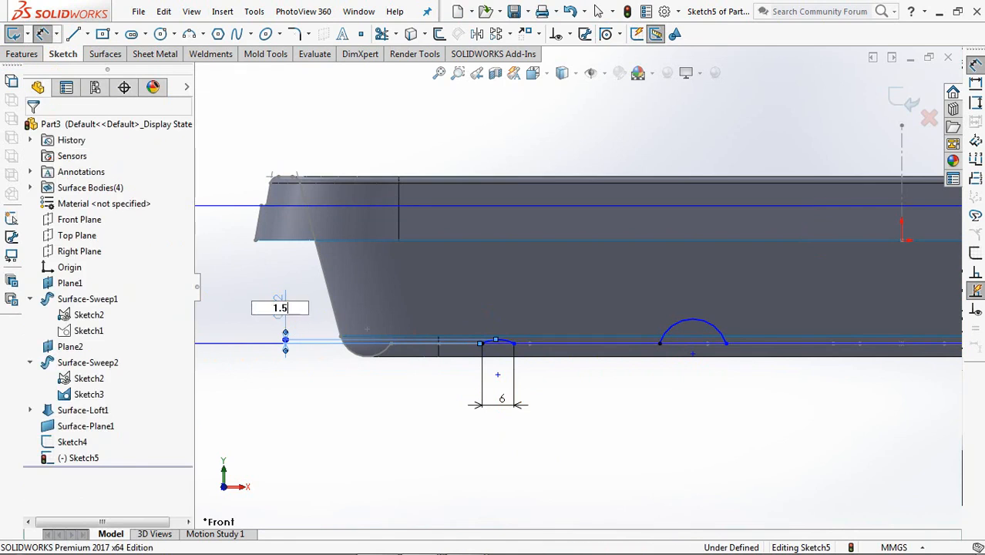
type("50")
key("Return")
Add a Horizontal relation between the two endpoints of the outer arc and between those of the inner arc
left_click(569, 34)
left_click(586, 68)
left_click(504, 325)
left_click(467, 333)
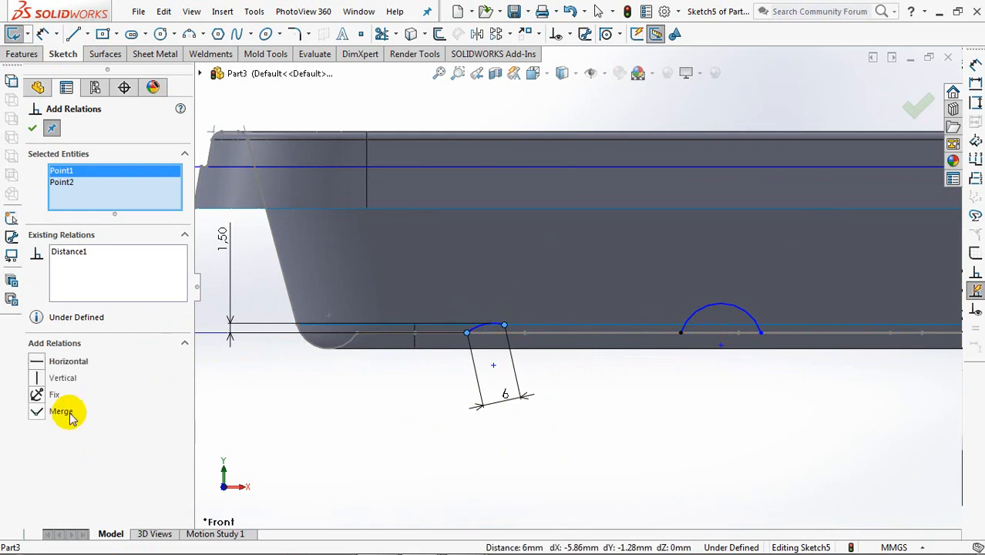
left_click(37, 361)
left_click(680, 333)
left_click(727, 333)
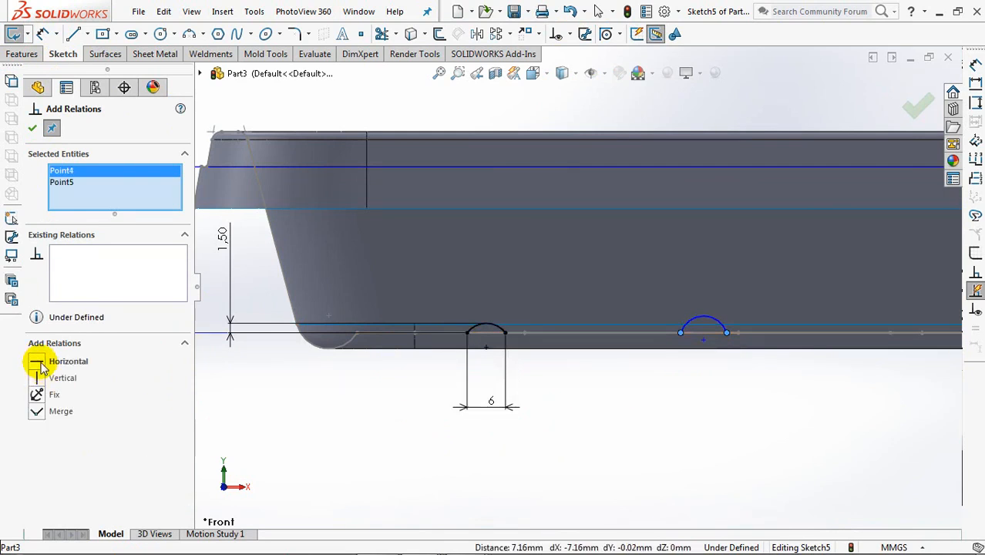
left_click(31, 128)
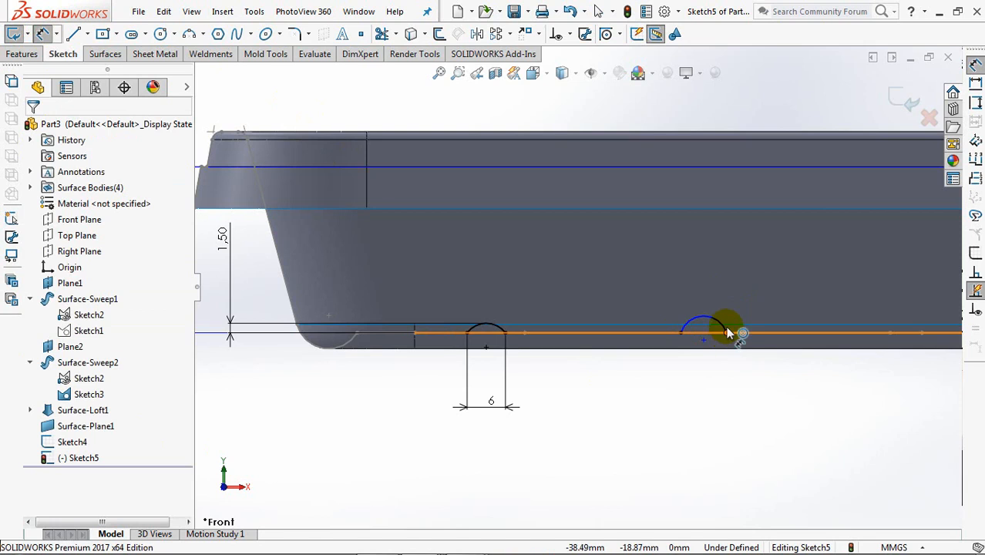
Add a vertical dimension between the inner arc and its pierced endpoint
left_click(692, 330)
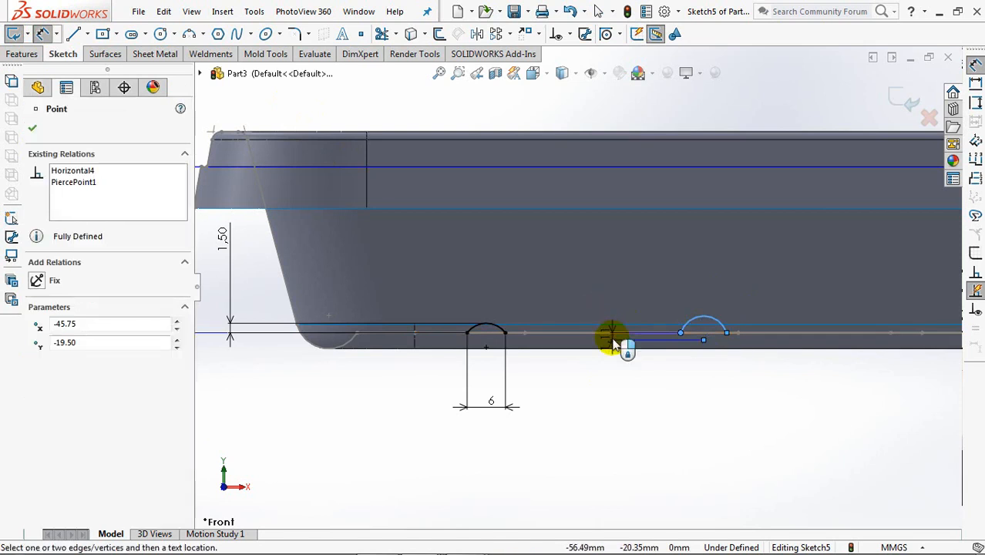
left_click(615, 342)
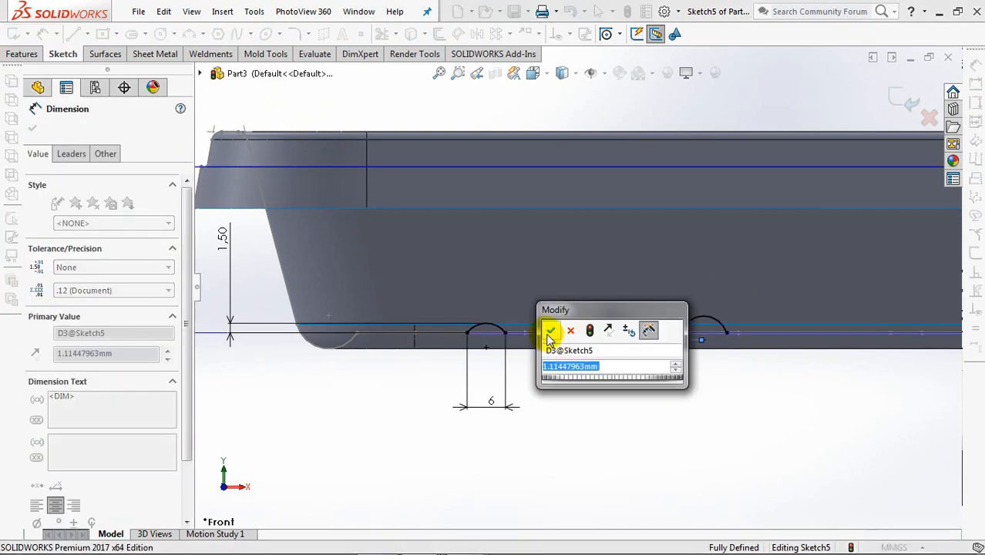
left_click(548, 332)
Change the new dimension's first arc condition to Min, set the inner arc's height to 1.5 mm, and exit the sketch
left_click(71, 155)
left_click_drag(182, 341, 182, 409)
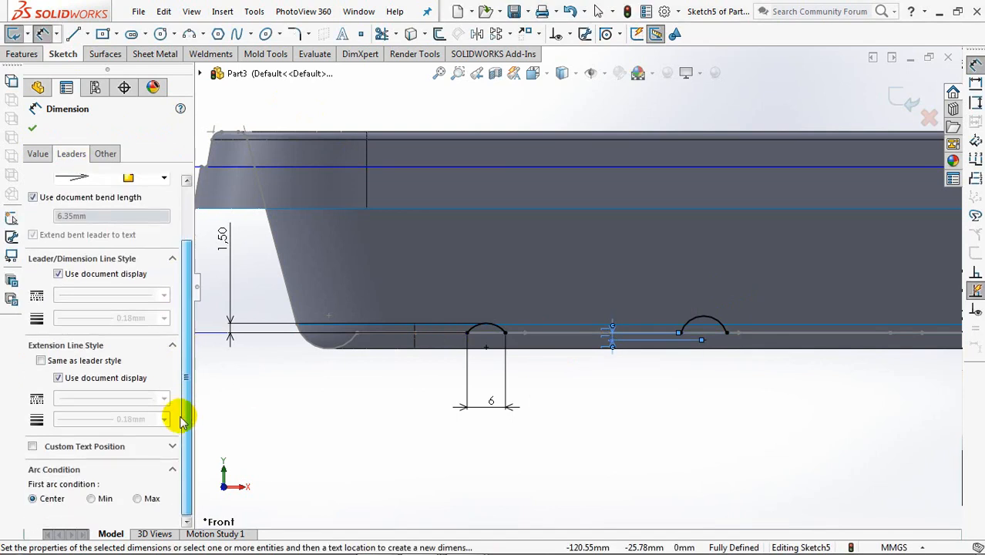
left_click(91, 499)
double_click(746, 326)
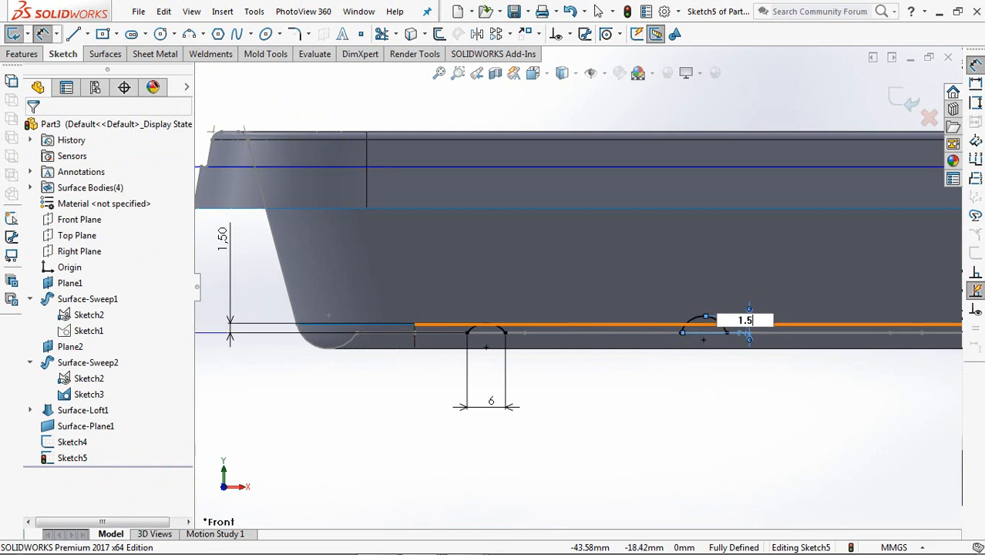
key("Return")
middle_click_drag(707, 398, 670, 425)
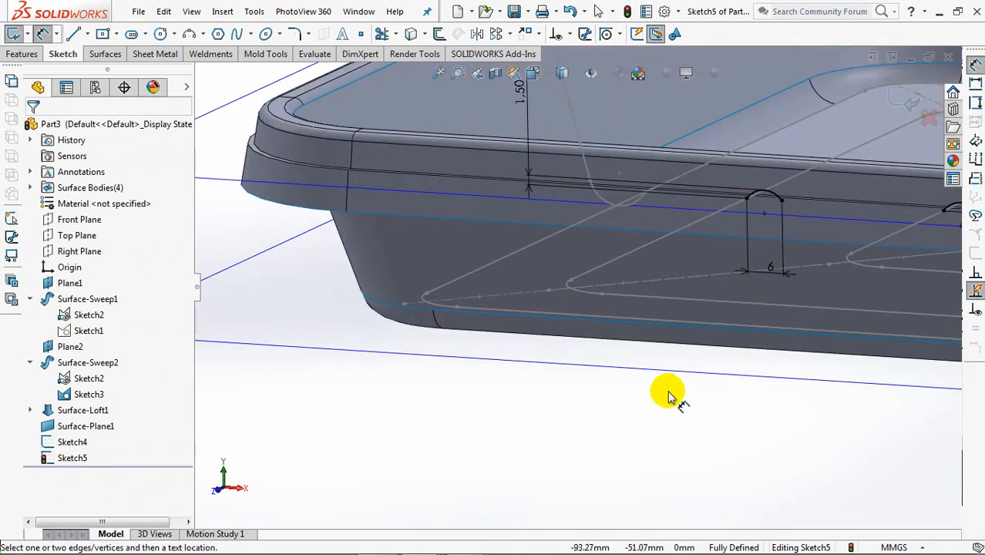
mouse_move(646, 383)
middle_mouse_down("shift")
mouse_move(629, 425)
mouse_move(640, 402)
mouse_move(495, 440)
middle_mouse_up("shift")
left_click(898, 97)
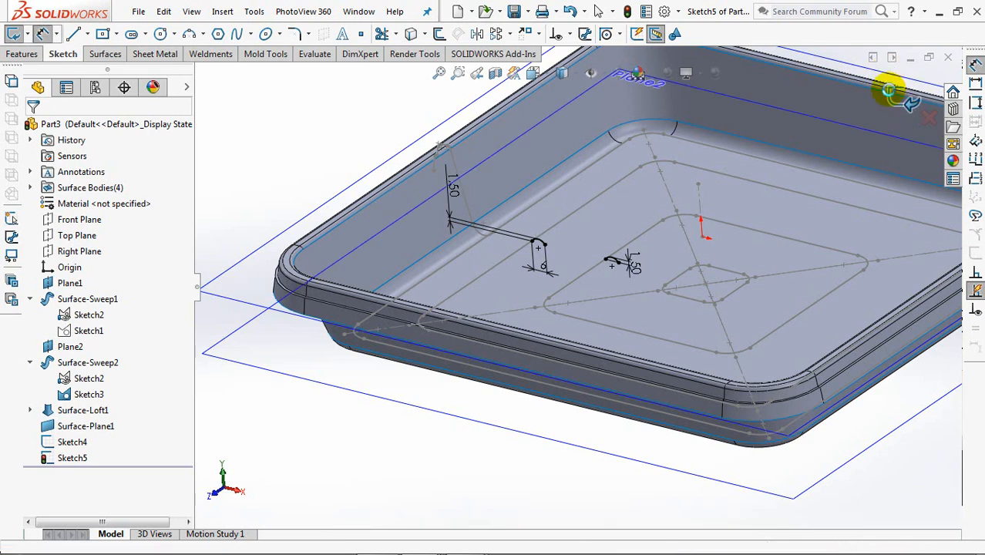
Create a Surface-Sweep with the outer arc as open-group profile and the outer rounded-square loop on the floor as path
middle_click_drag(326, 132, 290, 122)
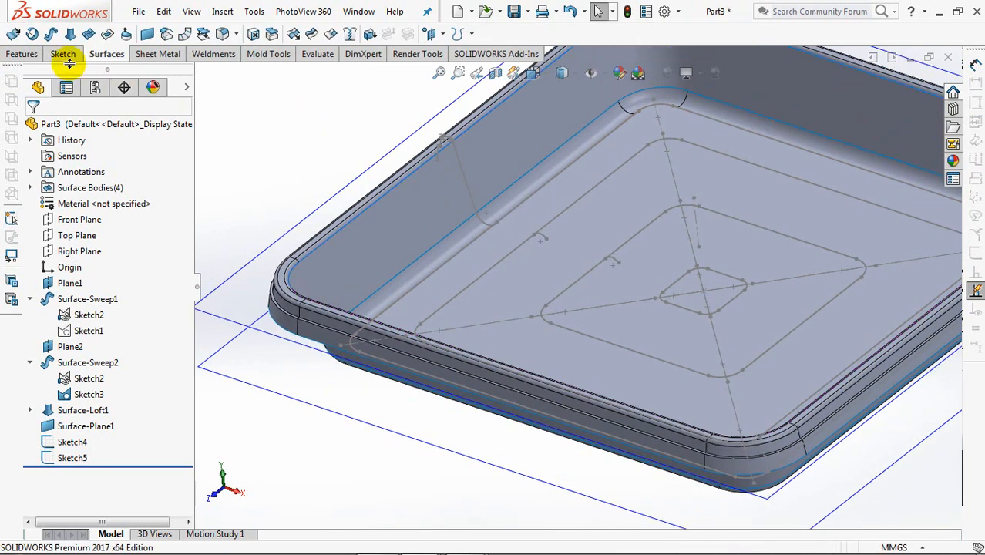
left_click(51, 34)
right_click(239, 123)
left_click(262, 183)
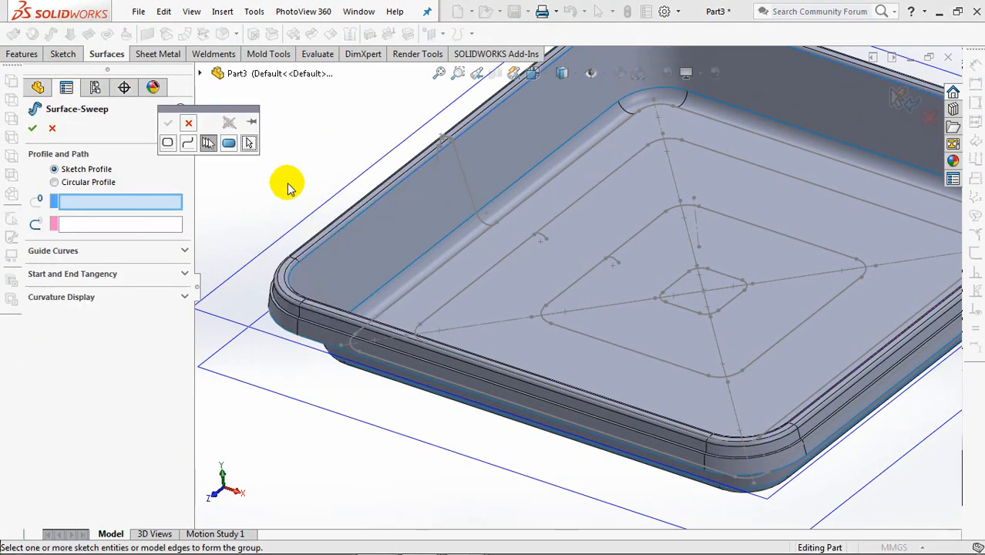
left_click(543, 235)
right_click(317, 133)
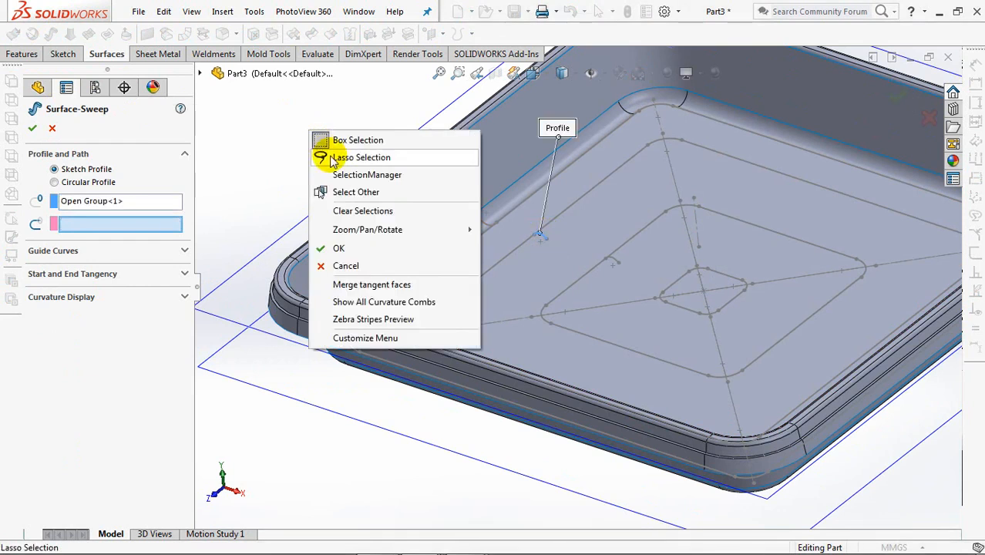
left_click(335, 176)
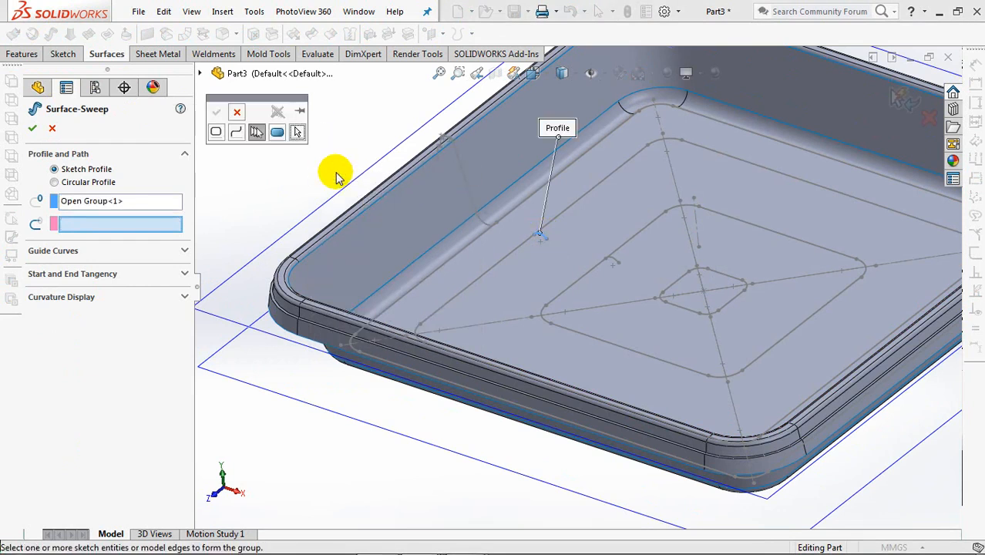
left_click(507, 256)
left_click(216, 112)
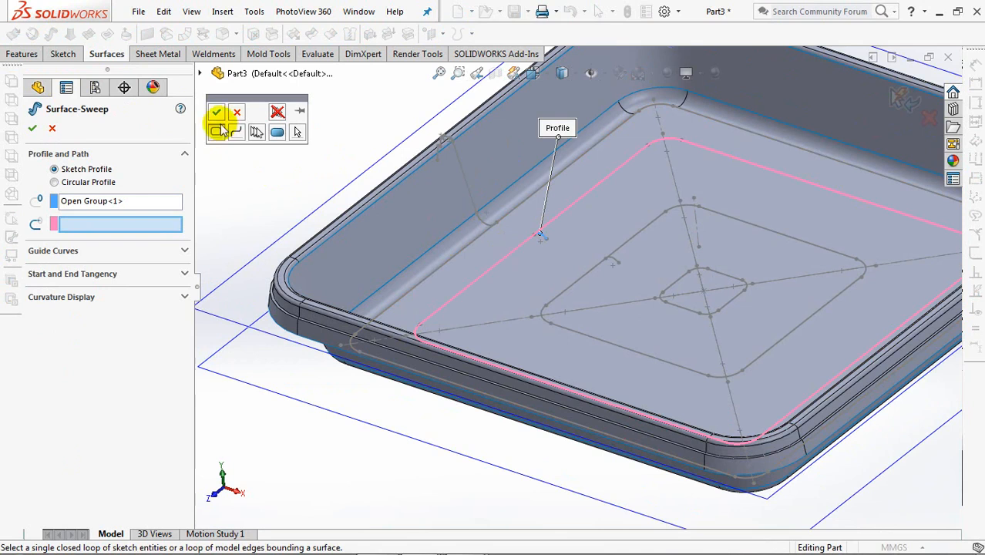
left_click(34, 130)
Expand the new rib sweep and show its arc profile sketch and rounded-square path sketch again
left_click(30, 441)
left_click(69, 458)
left_click(82, 439)
left_click(68, 474)
left_click(83, 454)
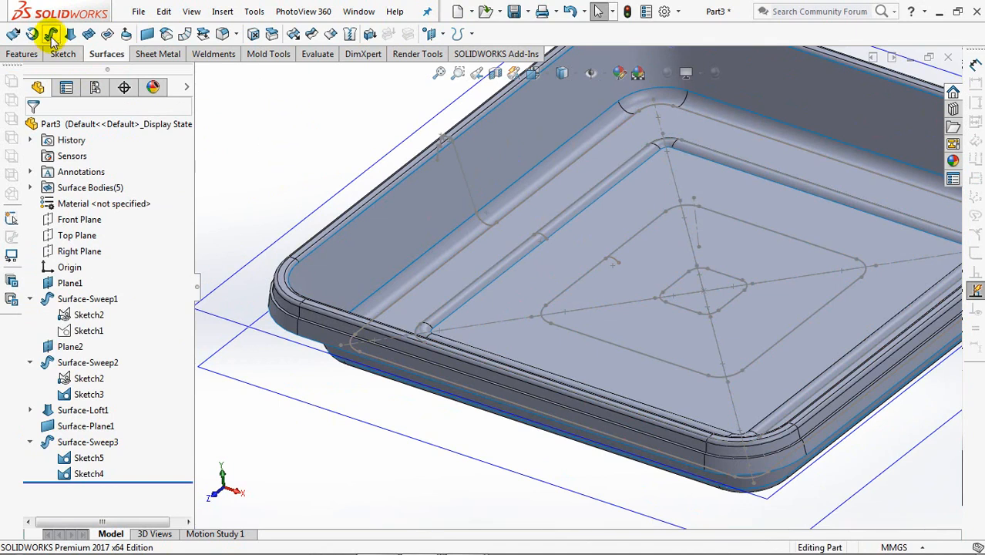
Create another Surface-Sweep with the inner arc as open-group profile and the middle rounded-square closed loop as path
left_click(50, 33)
right_click(264, 158)
left_click(282, 202)
left_click(213, 157)
left_click(615, 259)
right_click(615, 259)
right_click(257, 168)
left_click(307, 214)
left_click(175, 175)
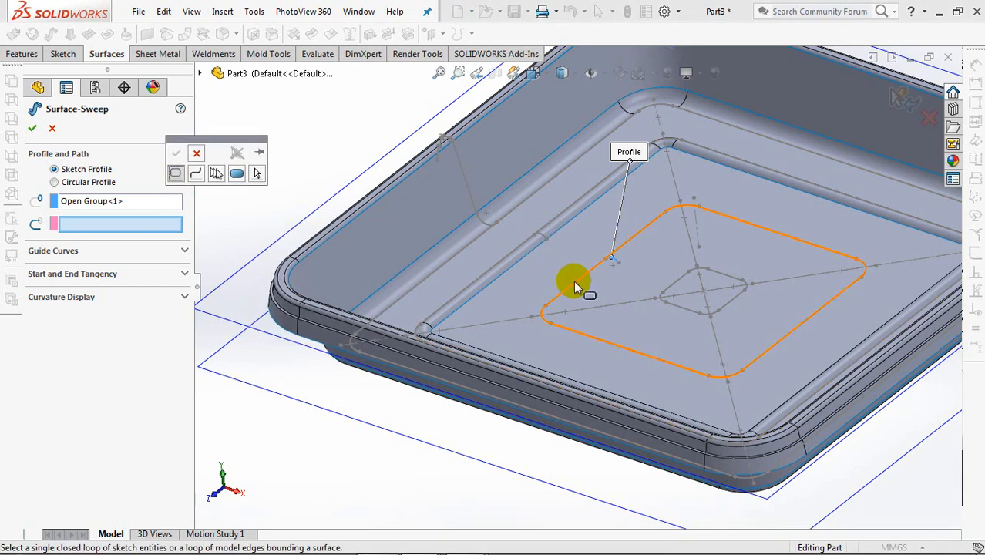
left_click(573, 281)
right_click(574, 281)
right_click(237, 149)
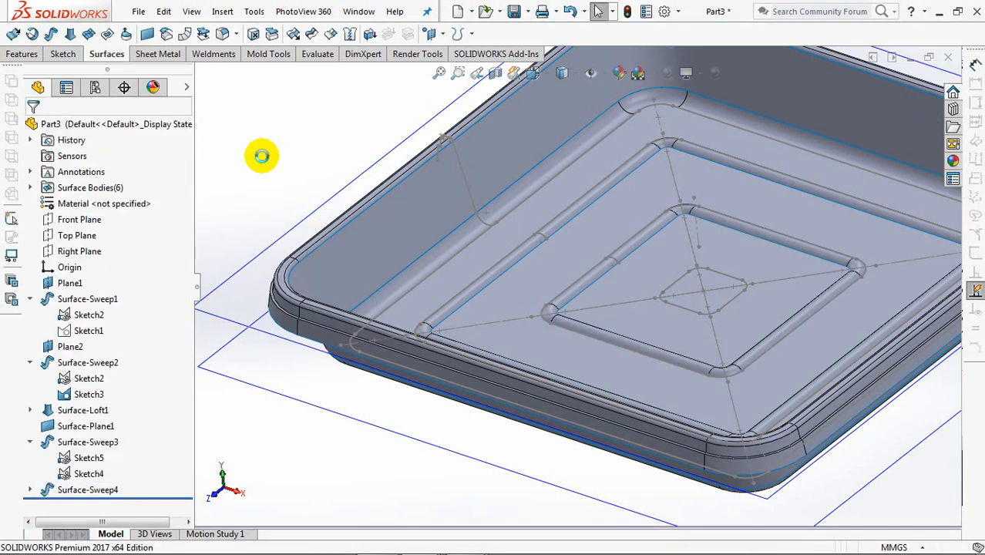
Surface-Extrude only the small central rounded-square contour of Sketch4 to a blind depth of 1.5 mm with Cap end enabled
left_click(85, 473)
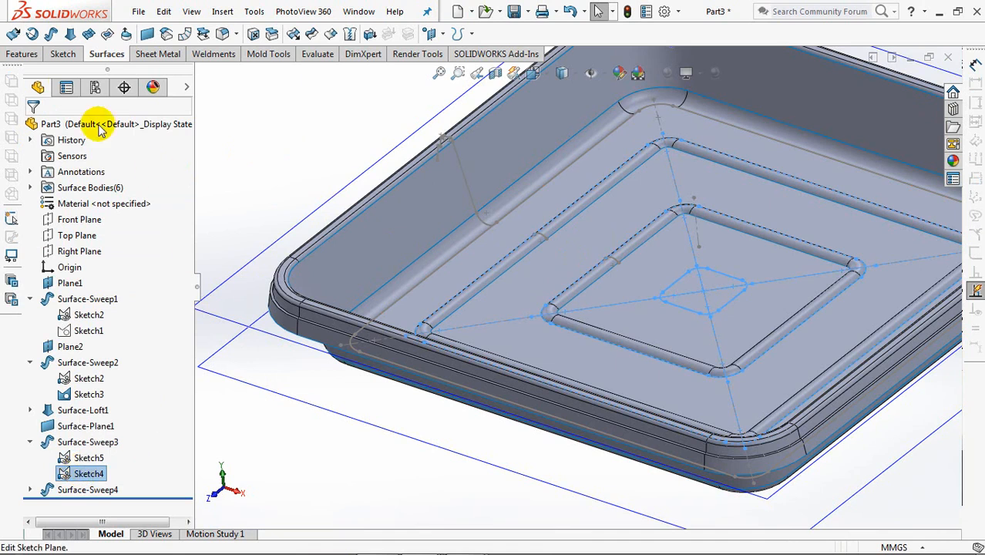
left_click(14, 33)
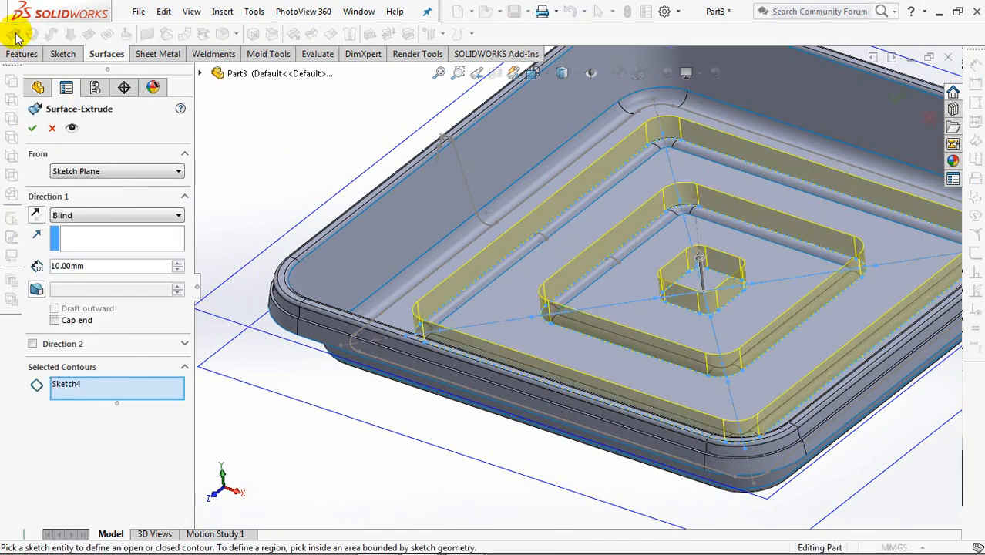
right_click(102, 388)
left_click(143, 400)
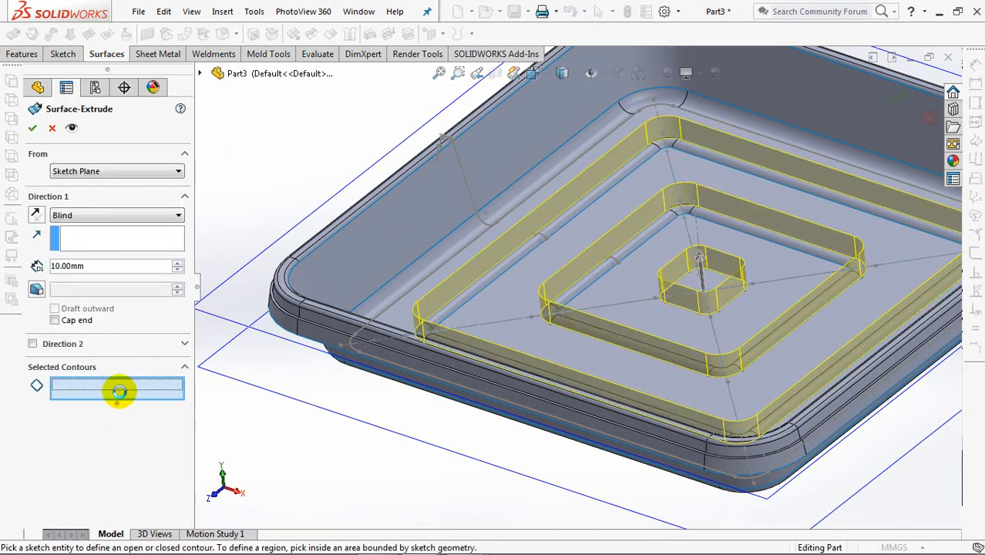
left_click(686, 311)
double_click(89, 266)
type("1.5")
key("Return")
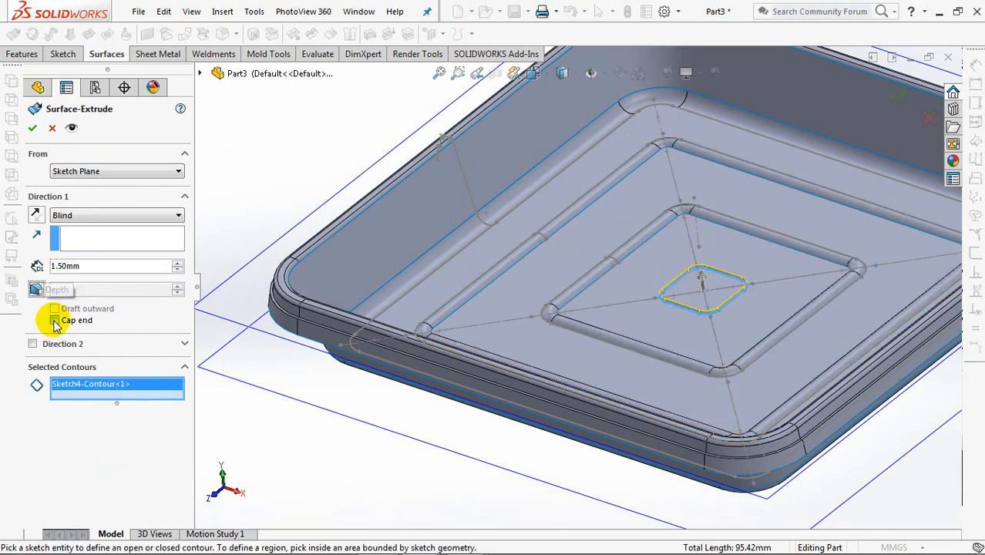
left_click(34, 130)
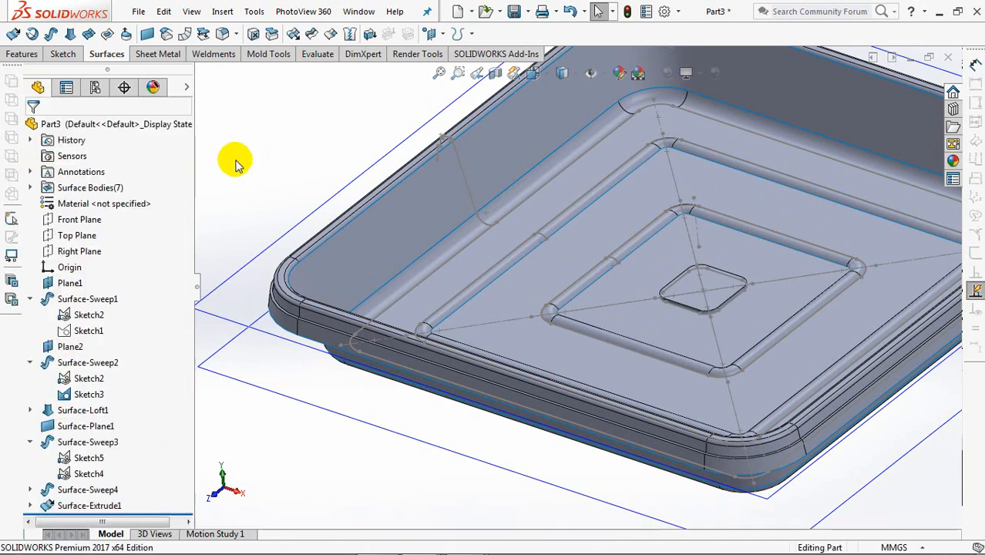
Set up a Mutual Trim Surface using the floor plane, both rib sweeps and the central extrude as trimming surfaces
left_click(312, 35)
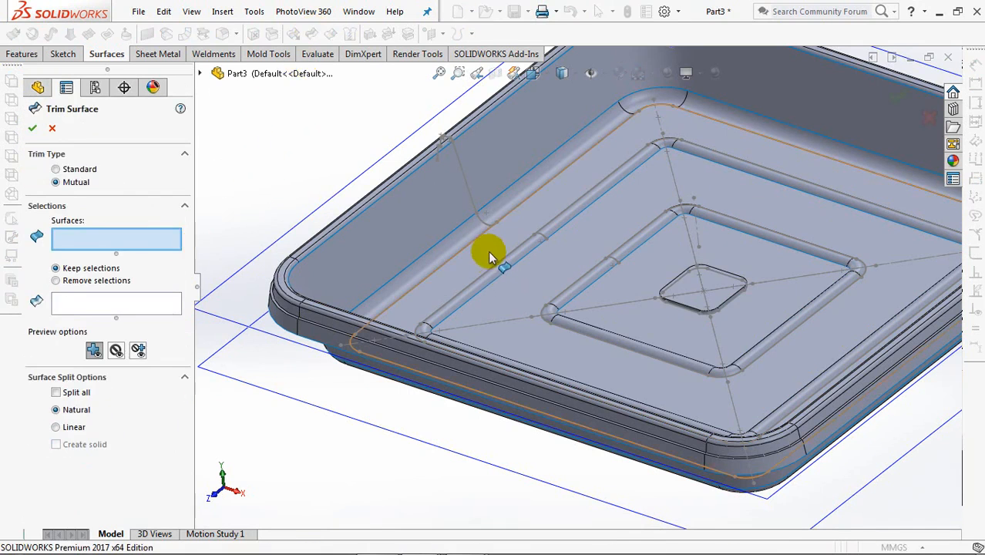
left_click(493, 266)
left_click(502, 271)
left_click(580, 287)
left_click(686, 290)
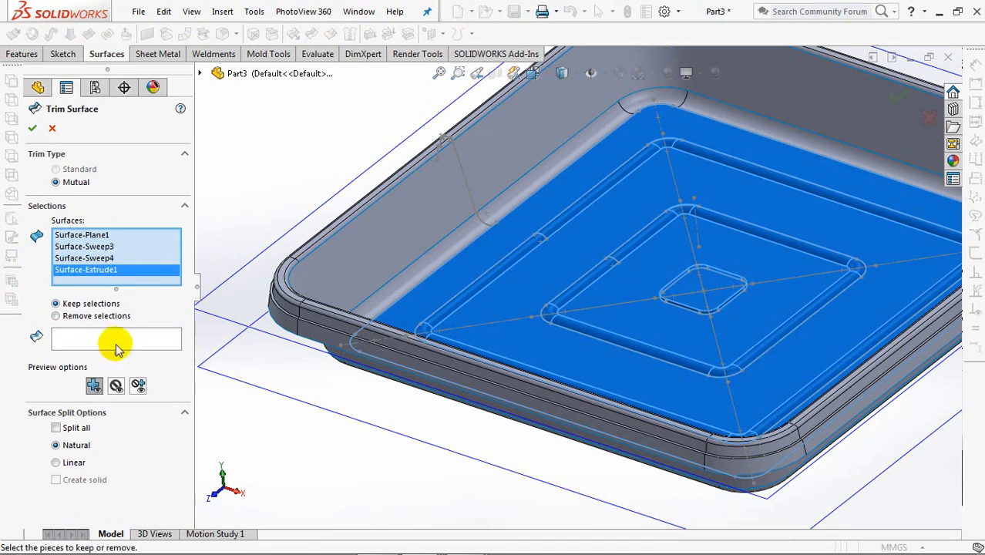
Choose Remove selections, pick the floor pieces under both ribs and under the central raised square, and complete the trim
left_click(89, 339)
left_click(56, 316)
middle_click_drag(465, 415, 508, 260)
scroll(505, 232, "down", 5)
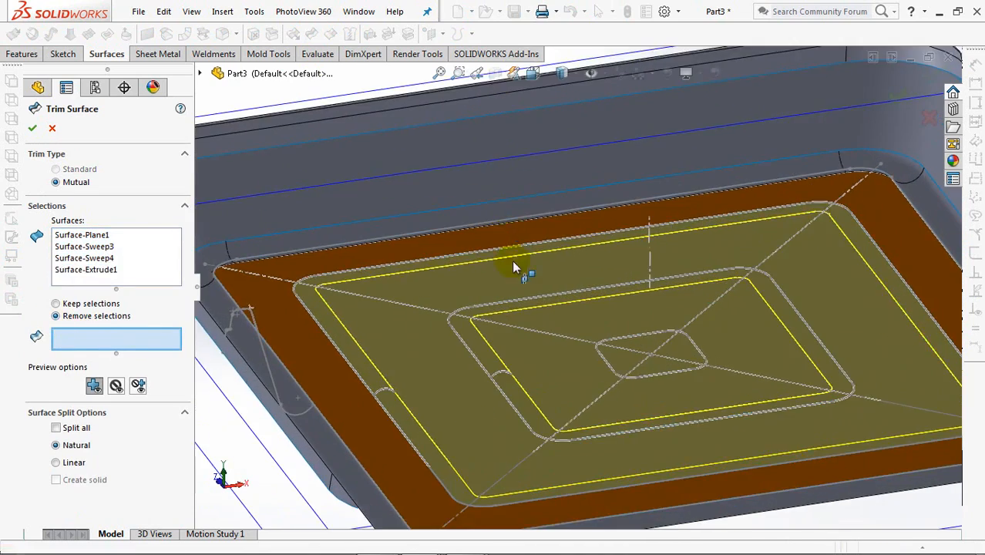
left_click(347, 398)
left_click(476, 388)
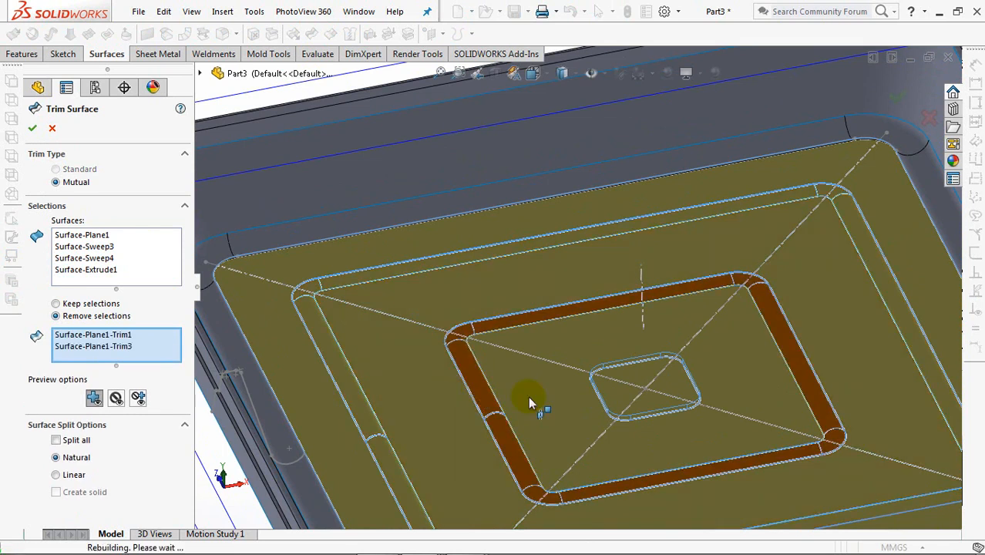
left_click(624, 399)
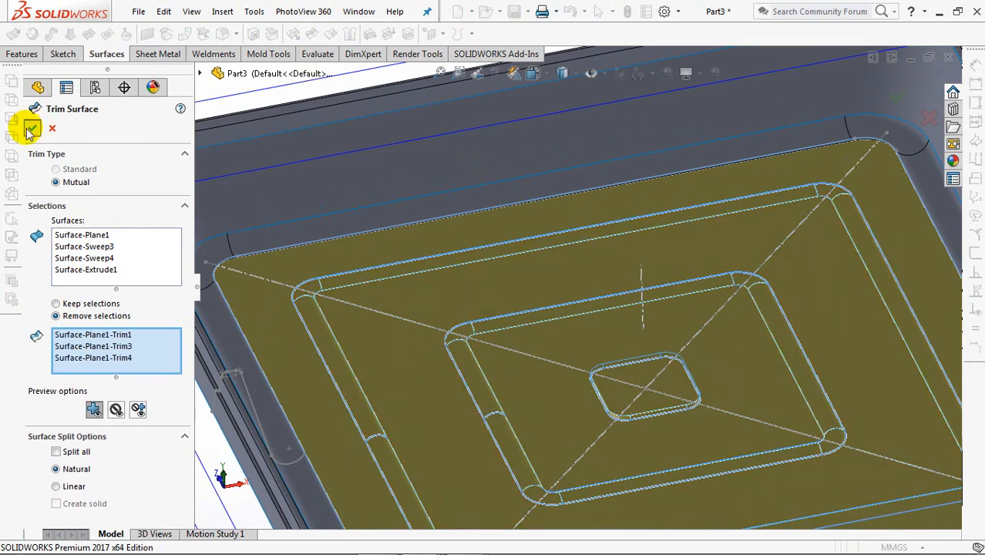
left_click(27, 127)
Hide the tray's wall profile sketch and the reference planes Plane1 and Plane2
scroll(548, 214, "up", 5)
middle_click_drag(549, 214, 431, 307)
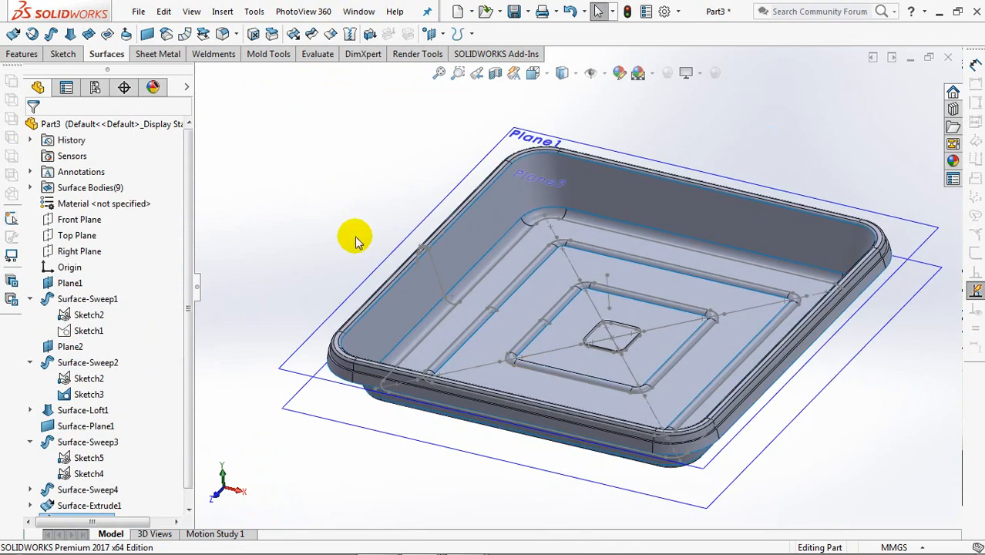
left_click(493, 239)
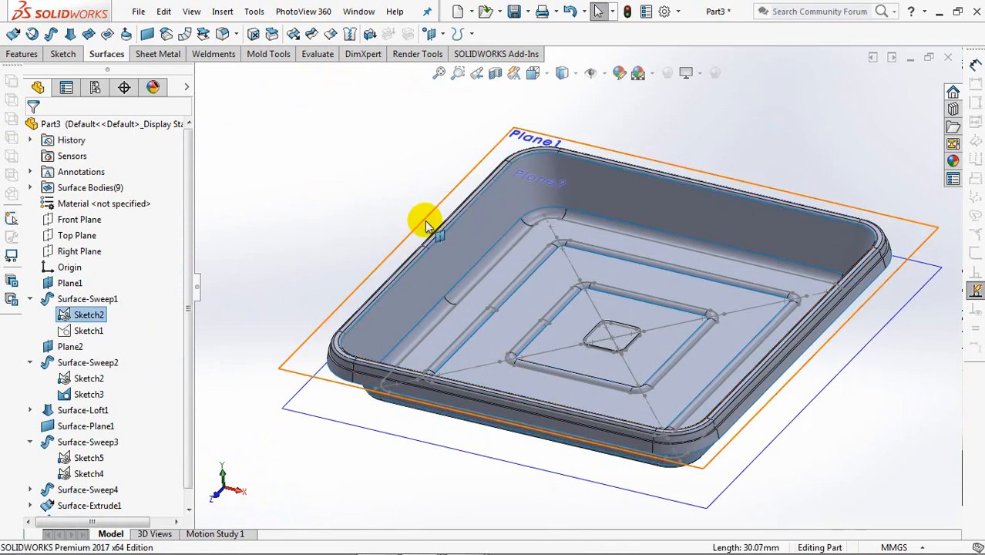
left_click(478, 203)
left_click(511, 178)
left_click(319, 384)
left_click(385, 345)
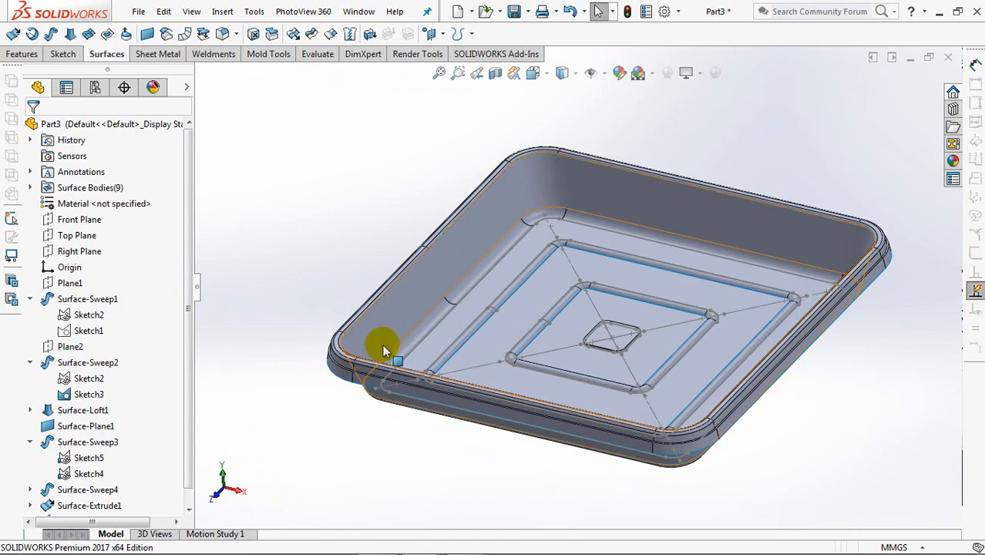
Hide the floor outline sketch, the concentric rib path sketch and the rib arc profile sketch
left_click(400, 402)
left_click(469, 352)
left_click(501, 355)
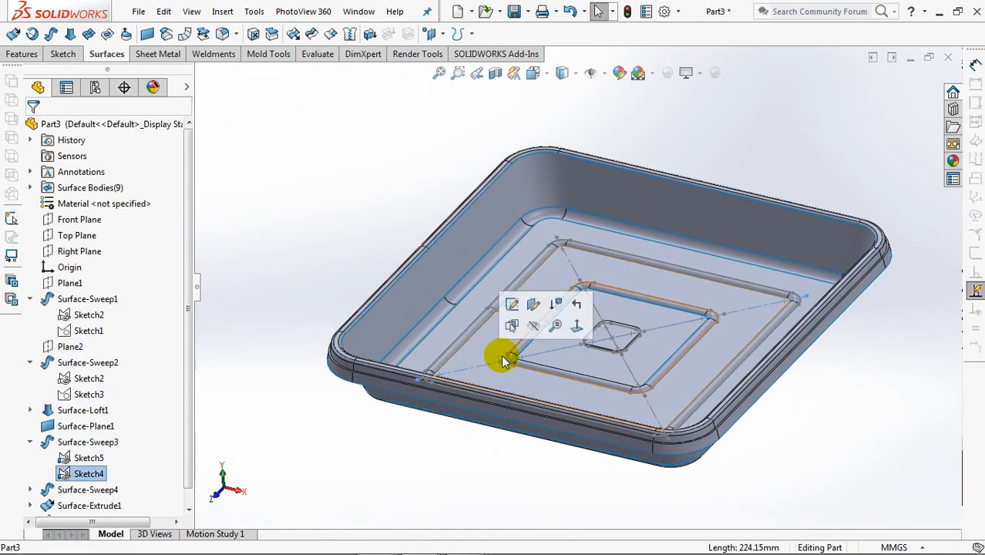
left_click(538, 328)
mouse_move(492, 309)
middle_mouse_down()
mouse_move(490, 293)
mouse_move(492, 333)
mouse_move(494, 318)
mouse_move(330, 242)
middle_mouse_up()
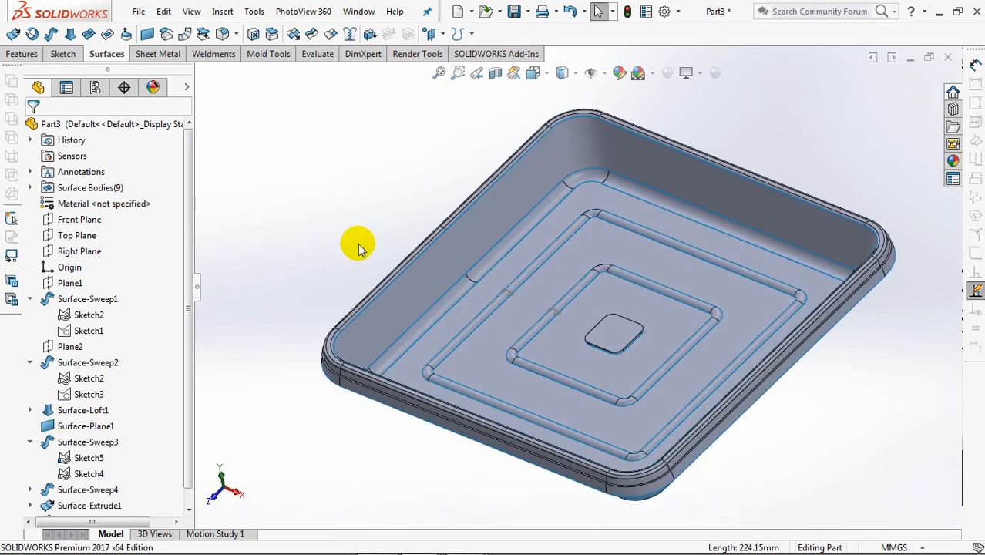
scroll(351, 189, "down", 5)
left_click(574, 323)
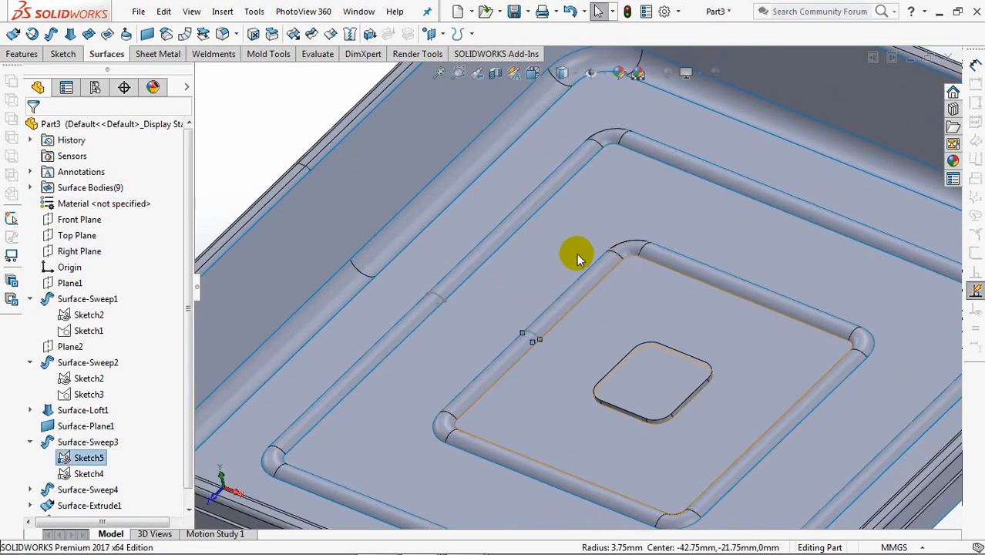
key("Escape")
key("f")
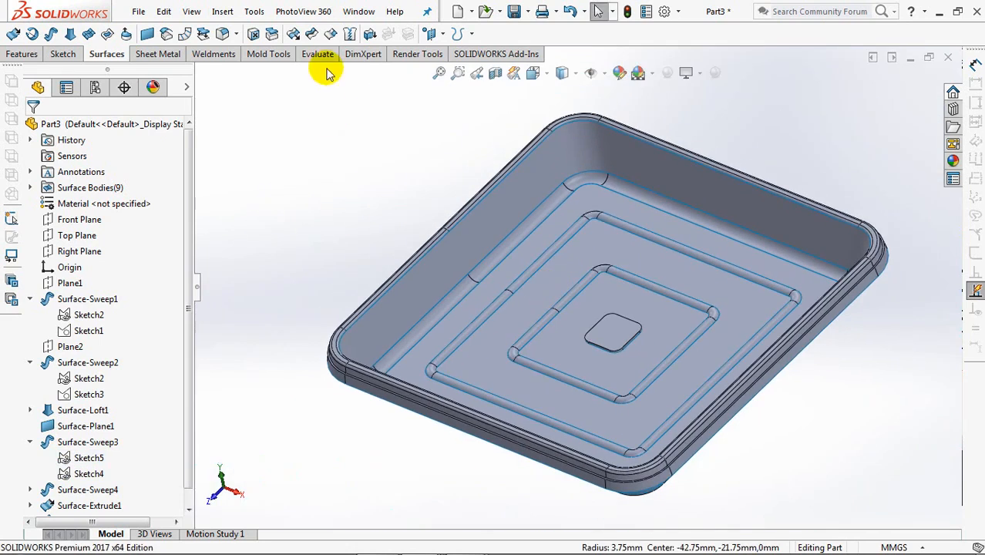
Knit the lofted wall, all rim and rib sweeps, the trimmed floor pieces and the central extrude into one surface, merging entities
left_click(351, 33)
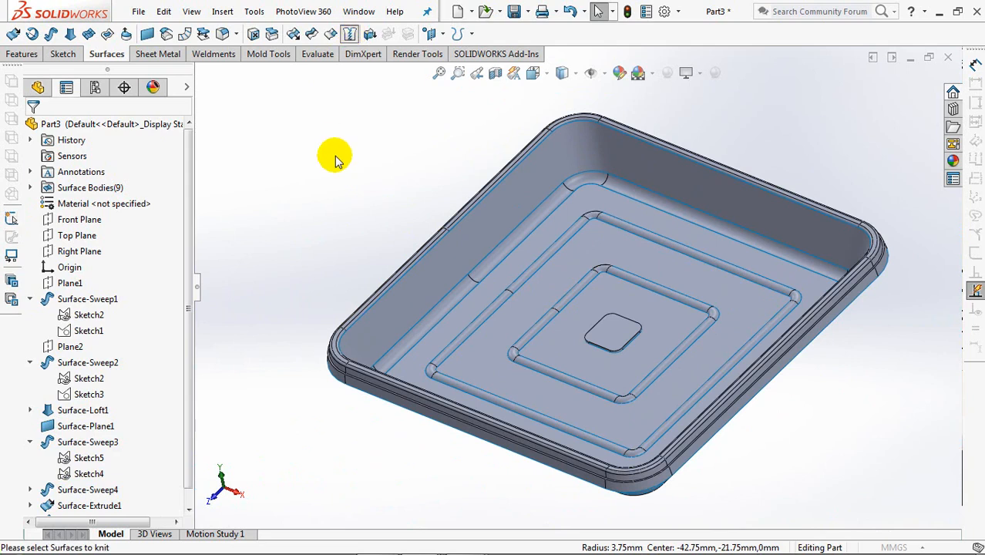
left_click(407, 298)
left_click(341, 370)
left_click(412, 334)
left_click(434, 348)
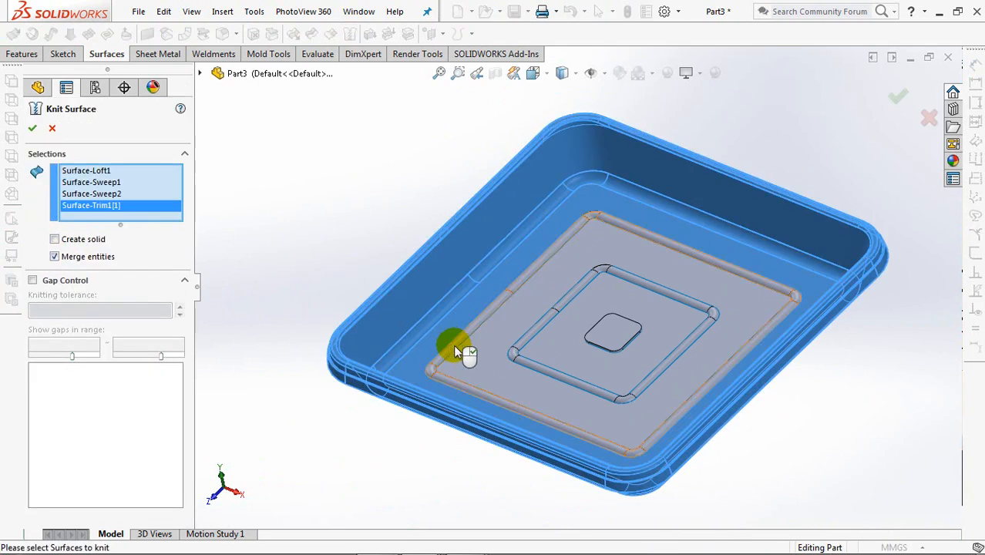
left_click(483, 352)
left_click(524, 339)
left_click(526, 341)
left_click(582, 339)
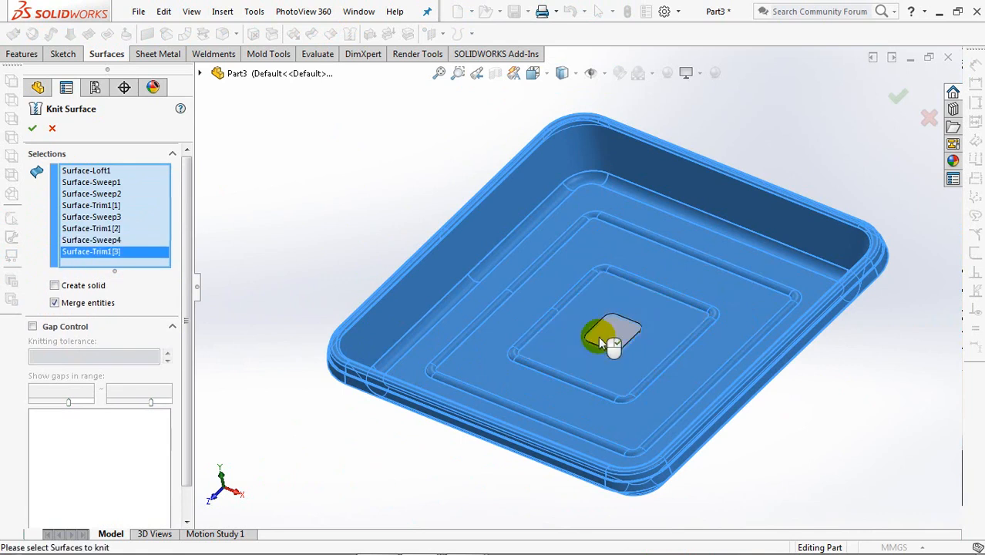
left_click(615, 333)
middle_click_drag(616, 333, 627, 169)
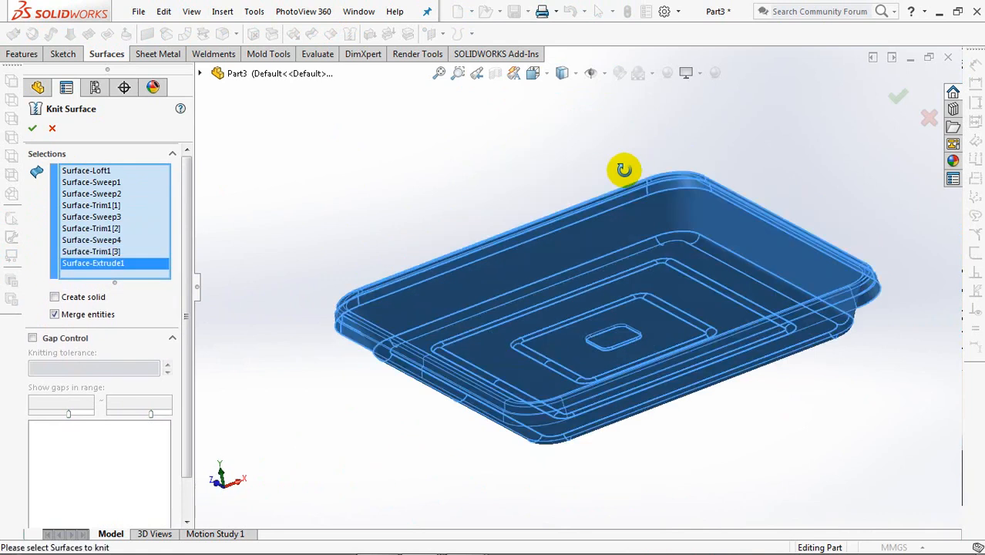
left_click(31, 129)
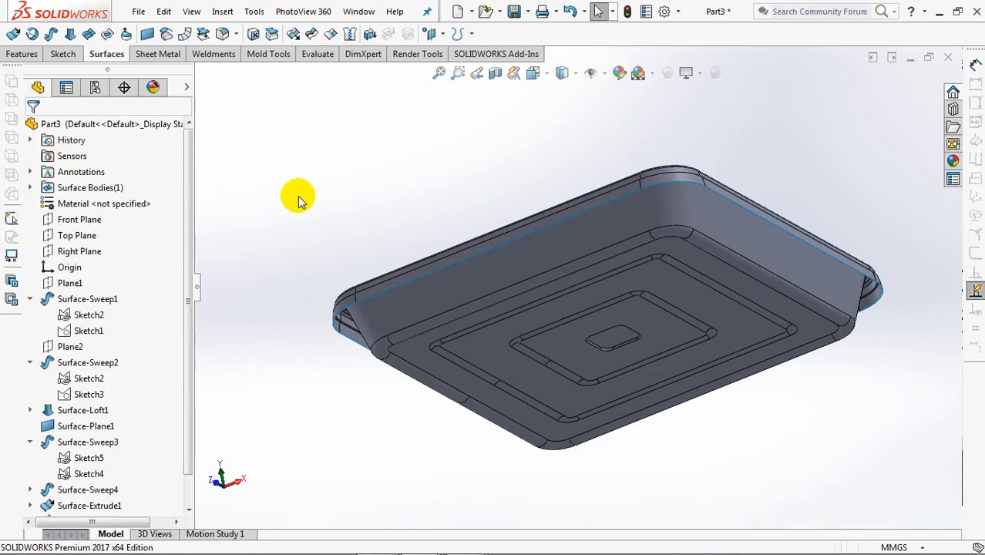
Thicken the knitted tray surface by 0.9 mm on its first side
left_click(371, 35)
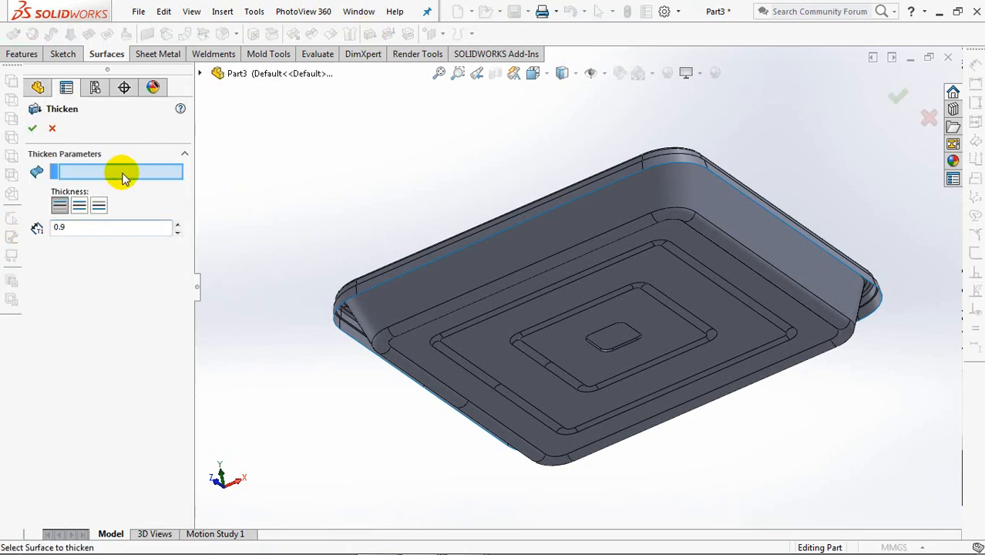
left_click(362, 314)
scroll(356, 317, "down", 5)
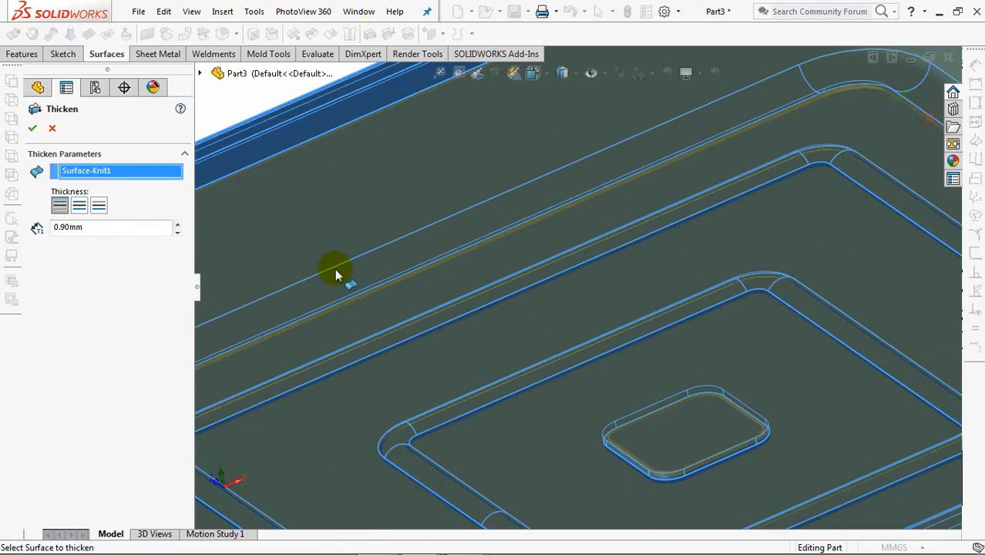
middle_click_drag(337, 270, 884, 220, "ctrl")
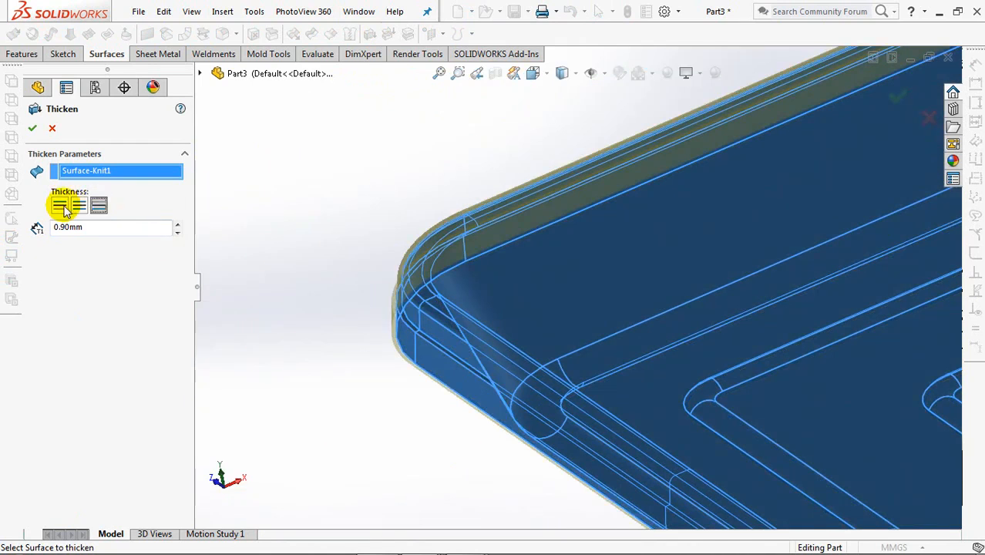
left_click(58, 202)
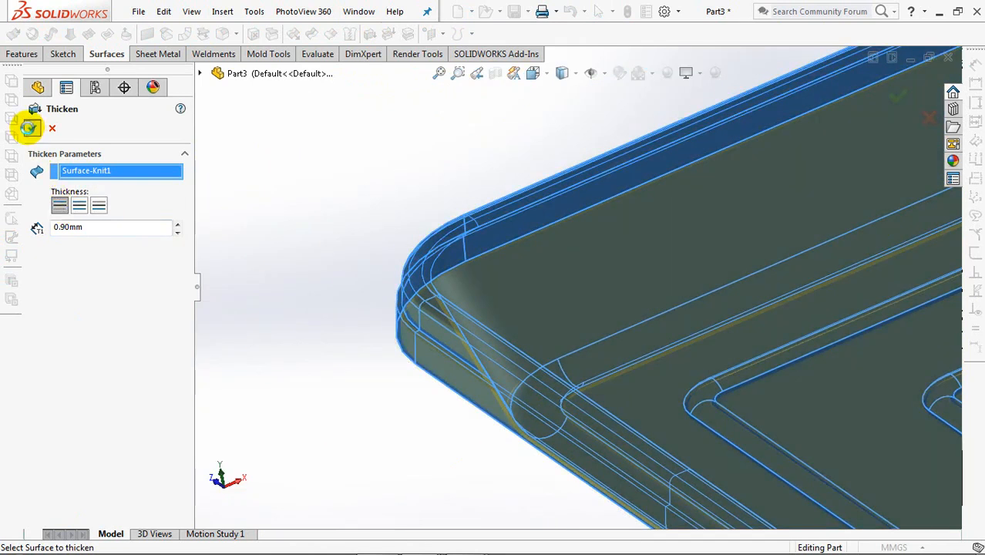
left_click(29, 129)
Fillet the edges of the central square's face on the tray's underside with a 1.5 mm radius
scroll(393, 177, "up", 6)
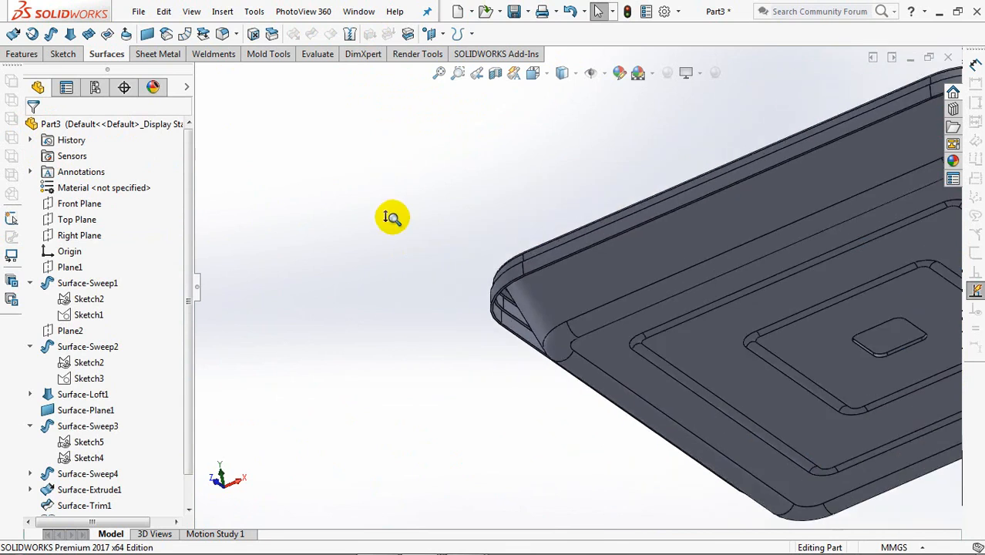
scroll(646, 259, "down", 6)
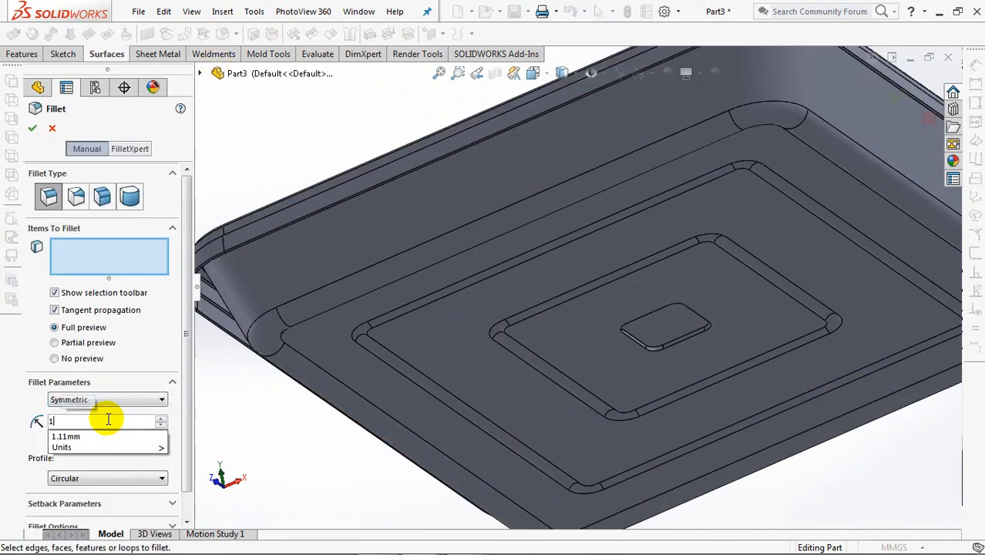
left_click(660, 333)
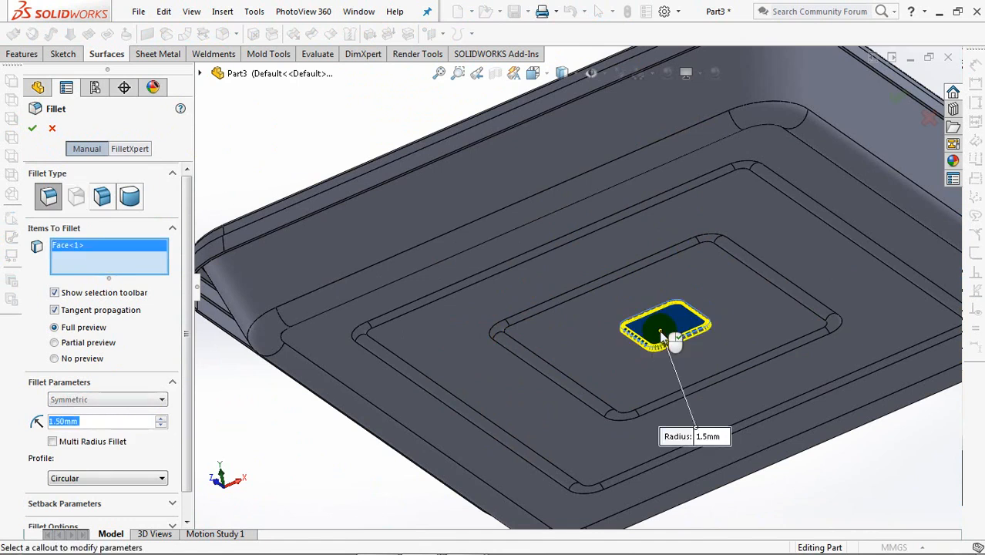
left_click(33, 129)
Fillet the edges of the central raised square's top face inside the tray with a 2.4 mm radius
middle_click_drag(594, 209, 640, 260)
middle_click_drag(566, 232, 556, 306)
key("Return")
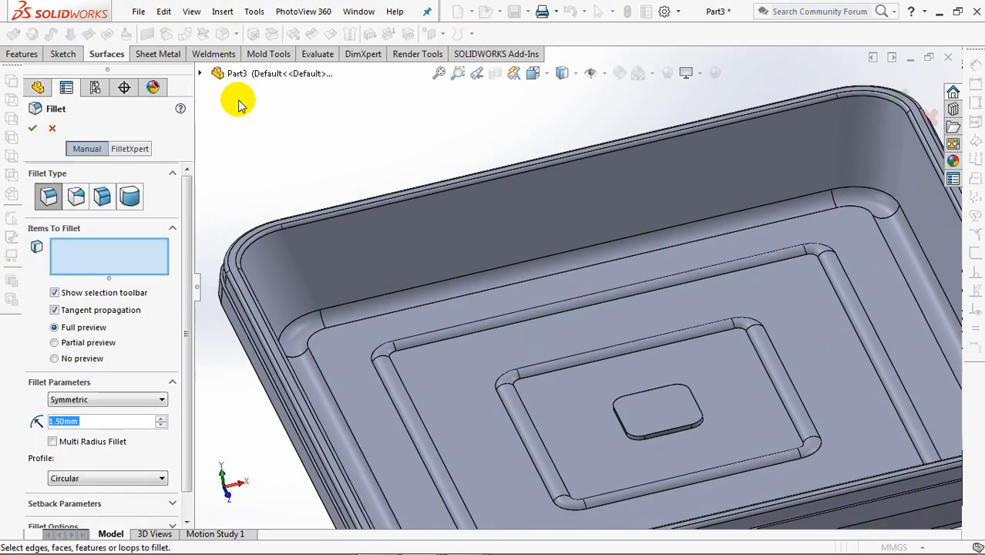
type("2.4")
key("Return")
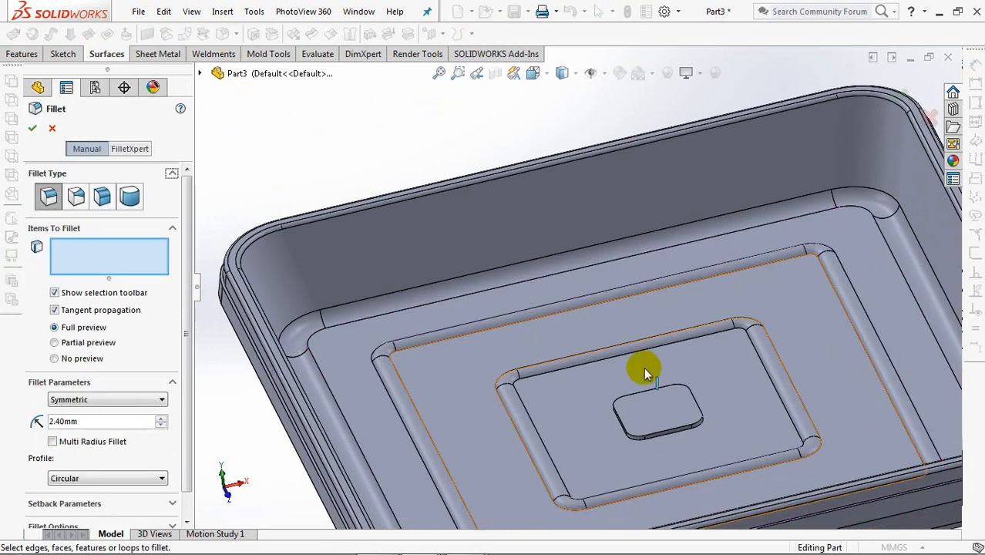
left_click(638, 402)
key("Return")
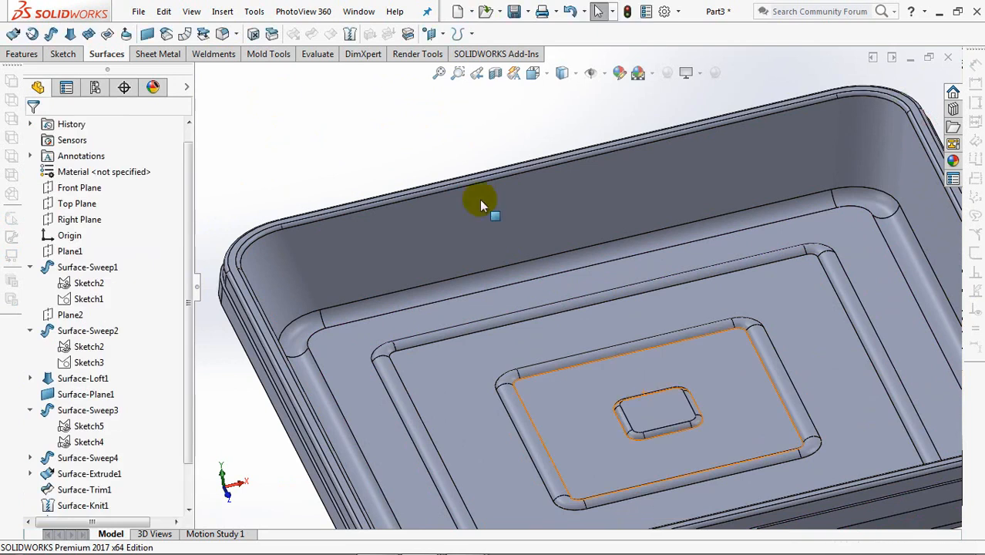
Set up a Split of the tray with the Top Plane as trim tool and cut the part
key("ctrl+7")
left_click(21, 54)
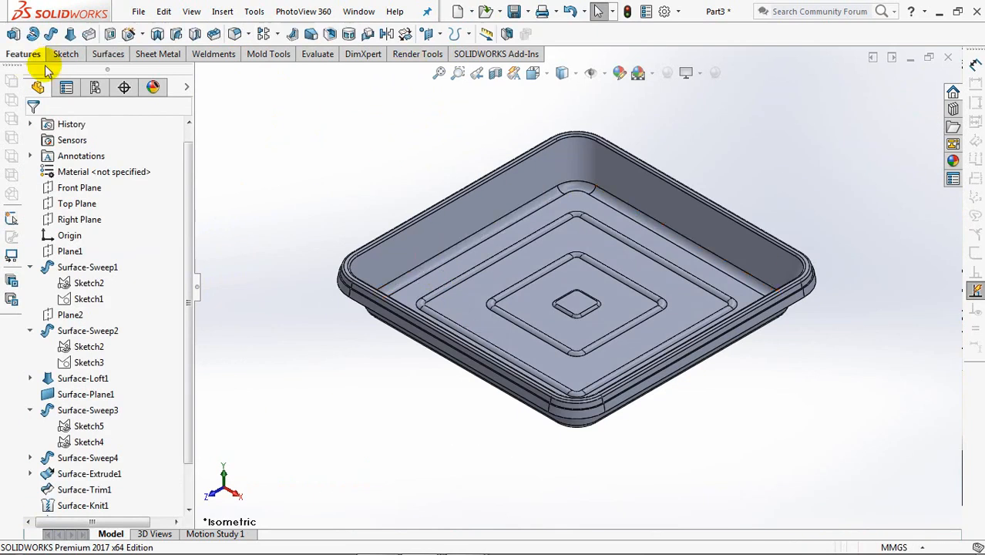
left_click(507, 34)
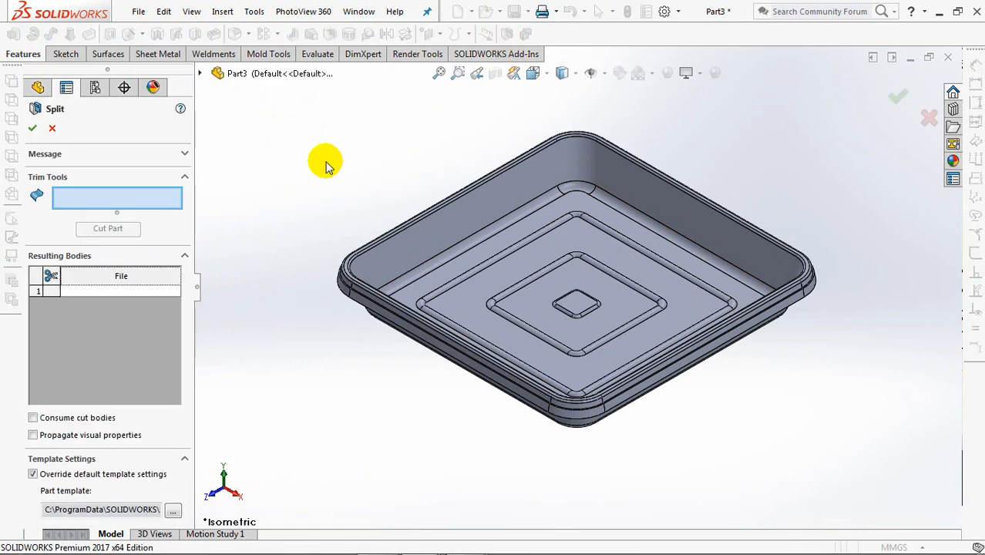
key("ctrl+1")
left_click(200, 73)
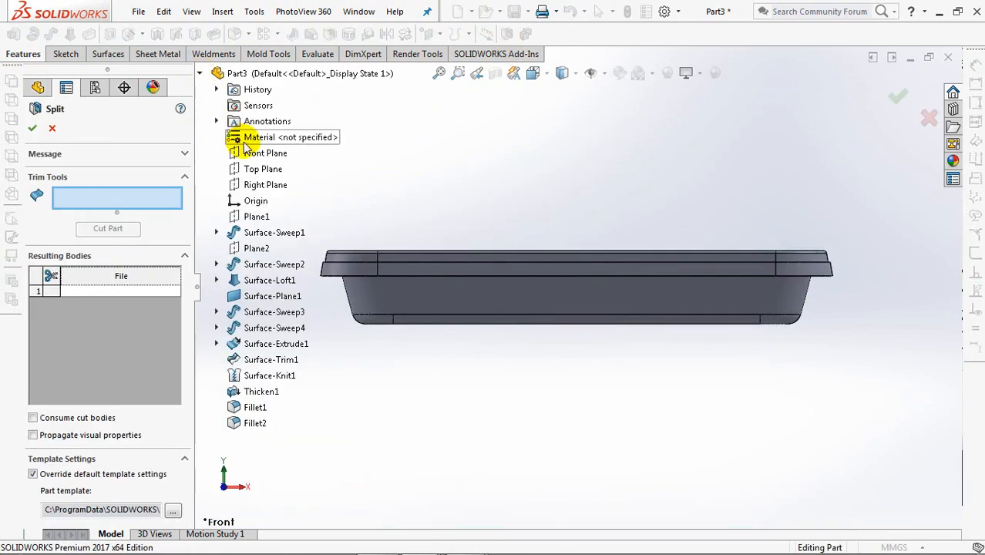
left_click(255, 168)
scroll(531, 227, "down", 5)
scroll(454, 253, "down", 5)
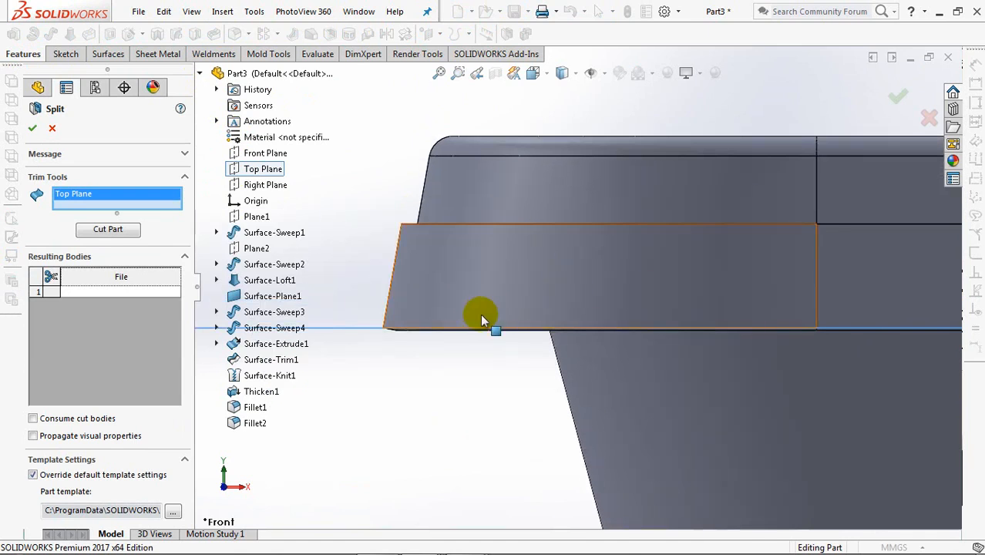
left_click(108, 229)
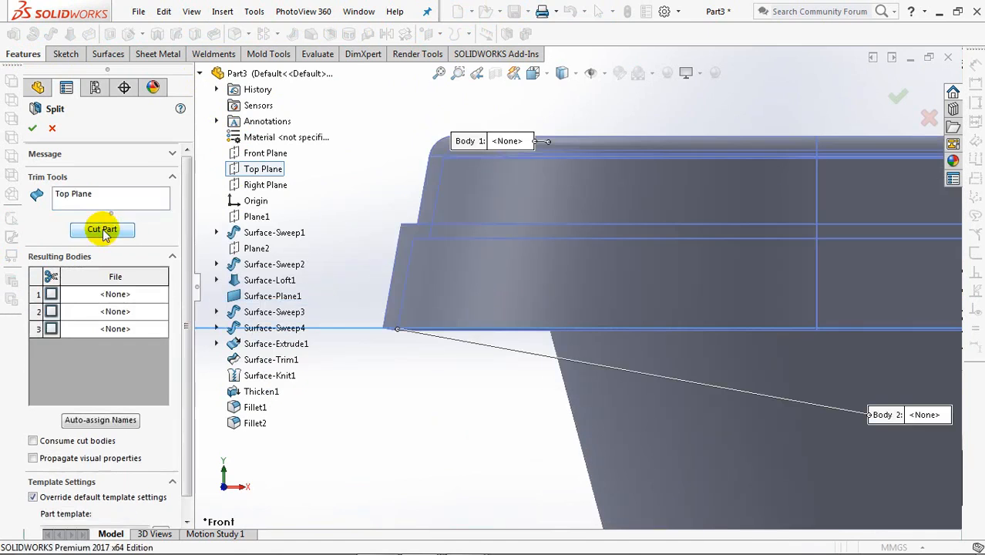
Choose the thin sliver under the rim as the resulting body, consume cut bodies, and complete the split
left_click(50, 312)
middle_click_drag(382, 370, 378, 353)
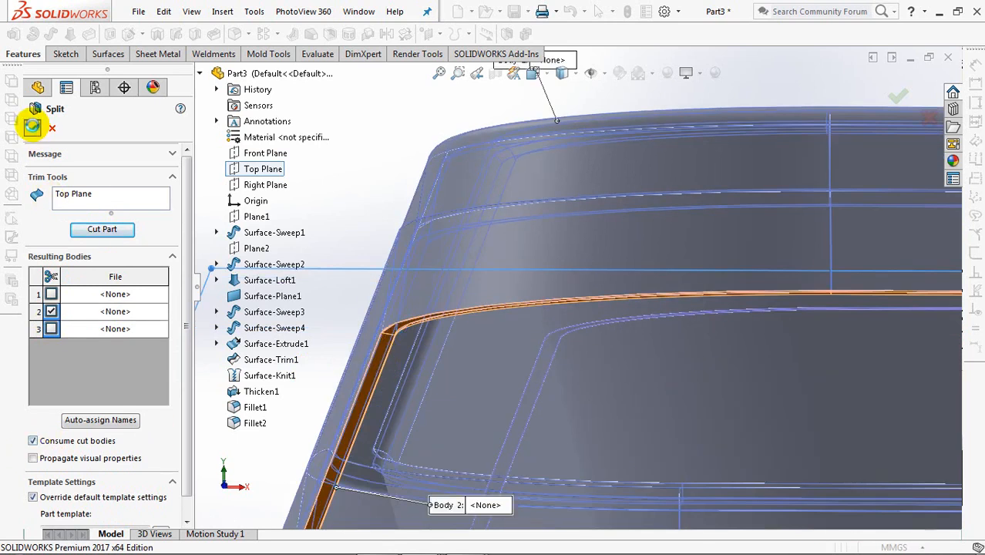
left_click(33, 127)
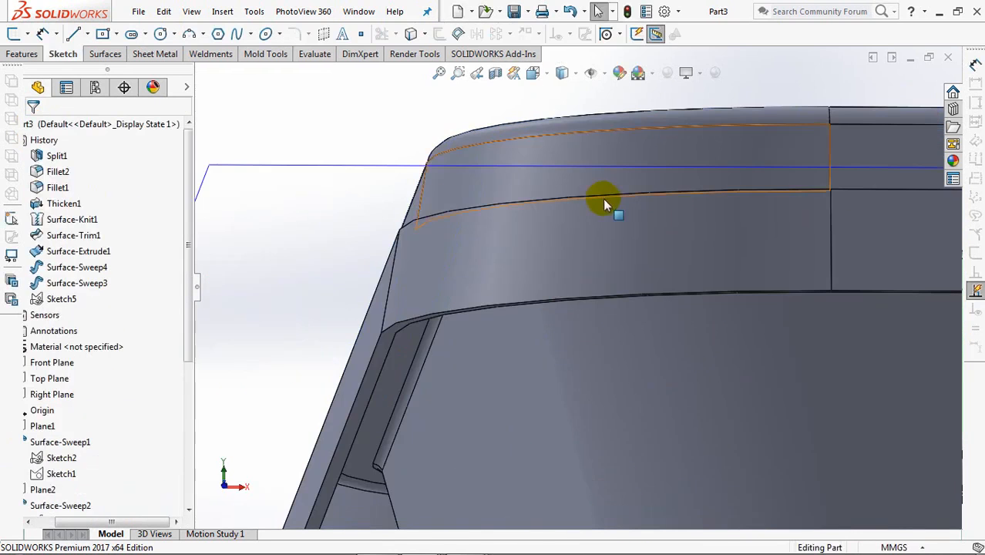
Start a new sketch on the Front Plane
scroll(594, 219, "down", 3)
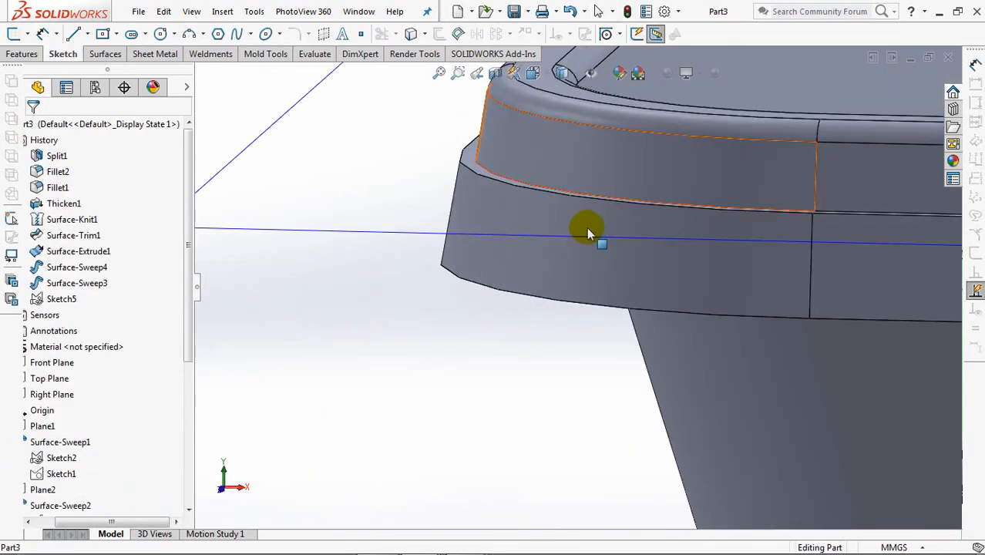
scroll(580, 248, "up", 5)
mouse_move(435, 276)
middle_mouse_down()
mouse_move(456, 280)
mouse_move(420, 264)
middle_mouse_up()
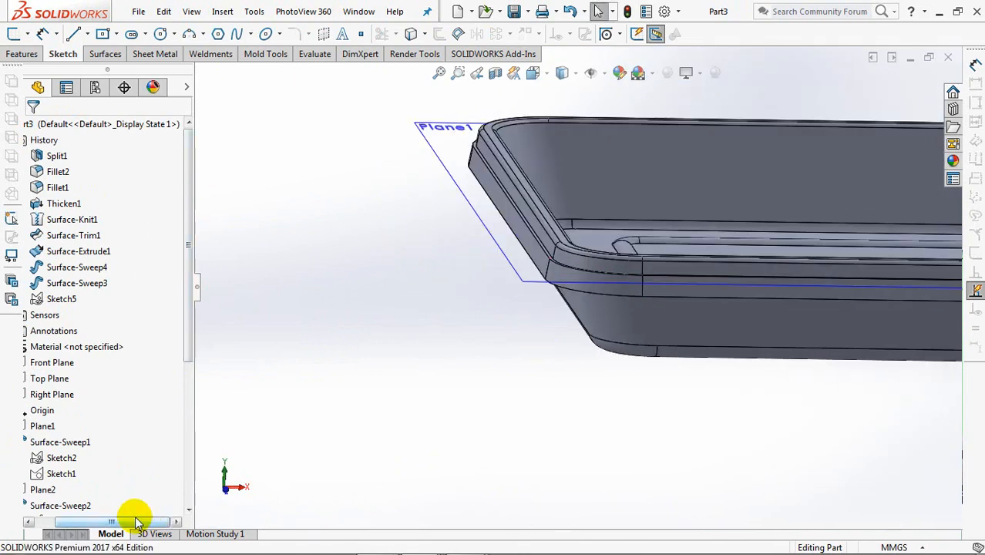
left_click_drag(143, 522, 123, 522)
left_click(87, 362)
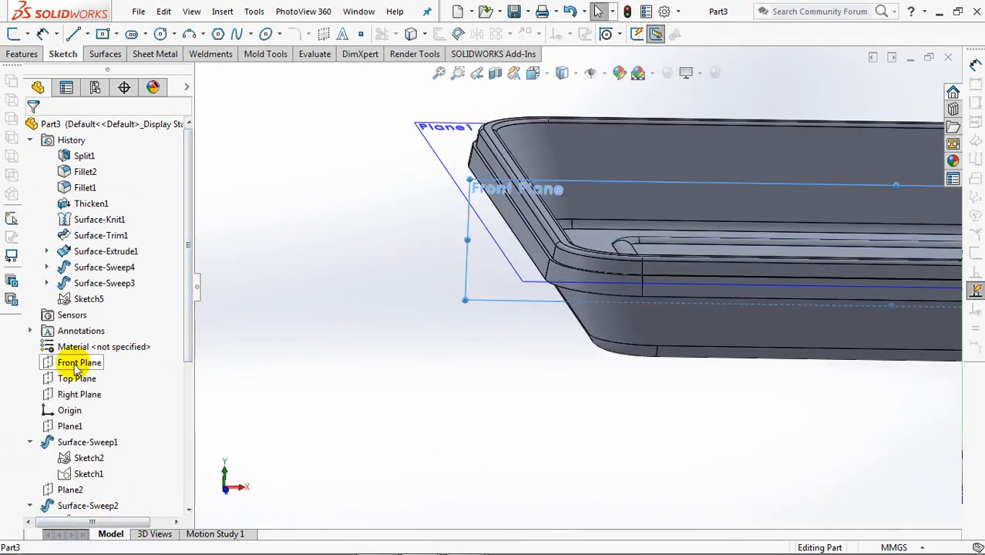
left_click(86, 347)
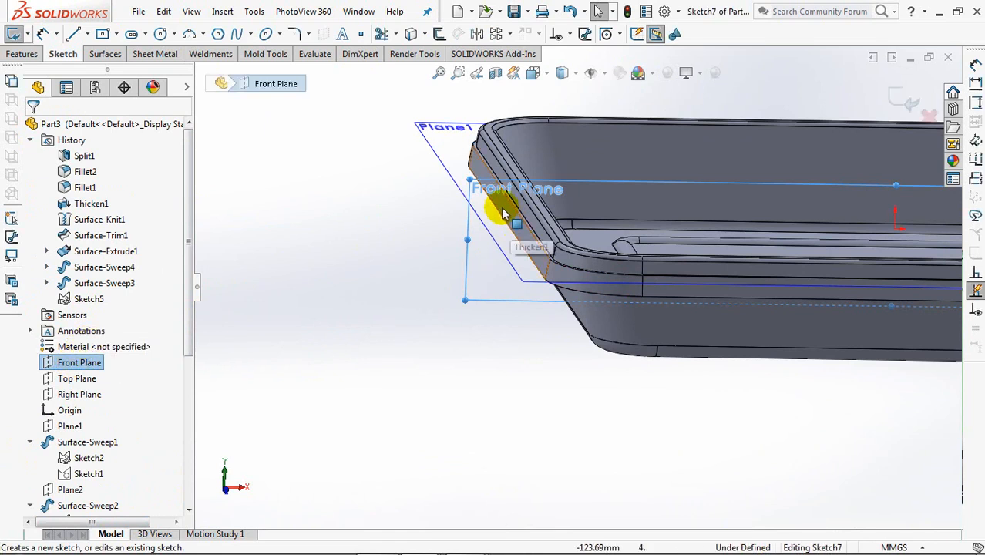
middle_click_drag(517, 235, 532, 237)
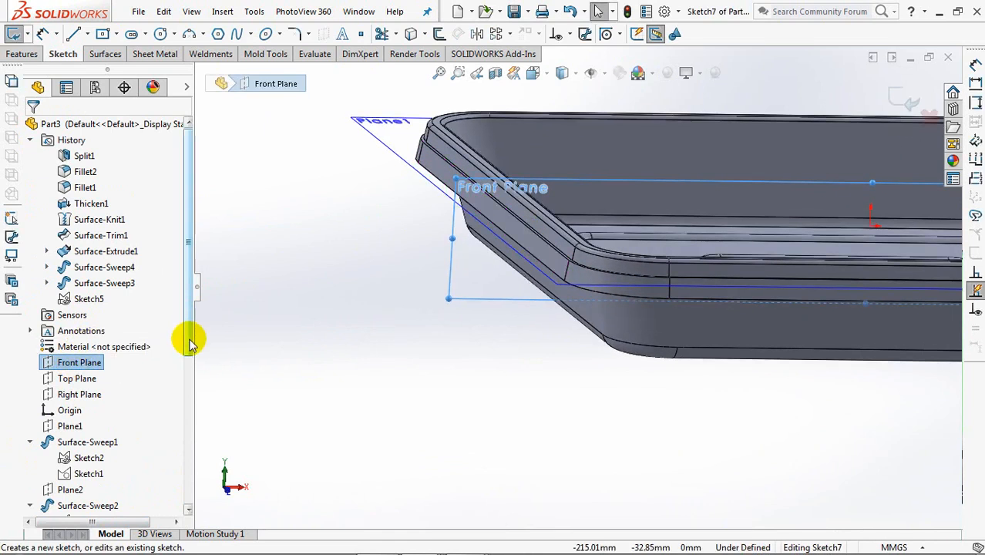
Convert the slanted line across the outer rim's lower side face into the new sketch
scroll(191, 343, "down", 1)
left_click(87, 444)
scroll(480, 257, "down", 6)
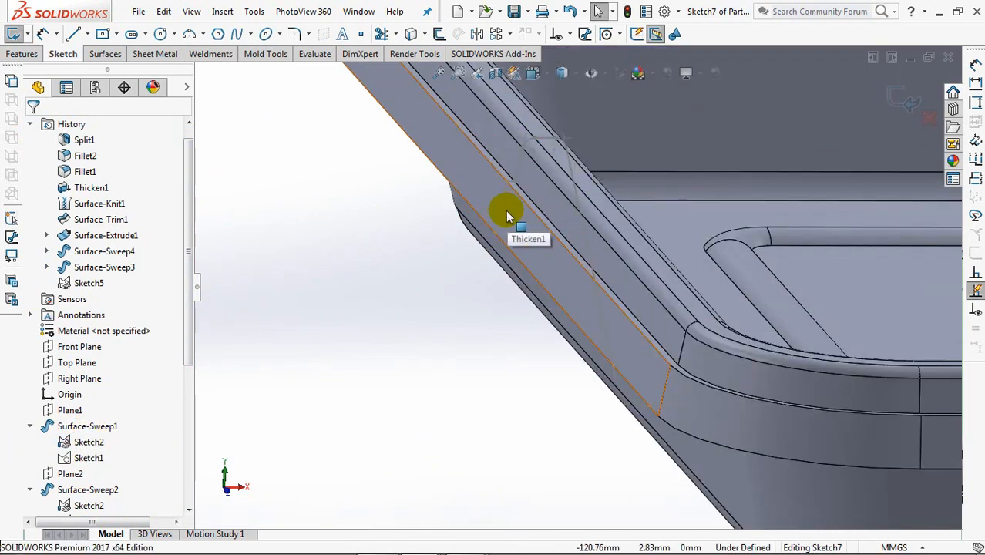
left_click(498, 216)
left_click(409, 34)
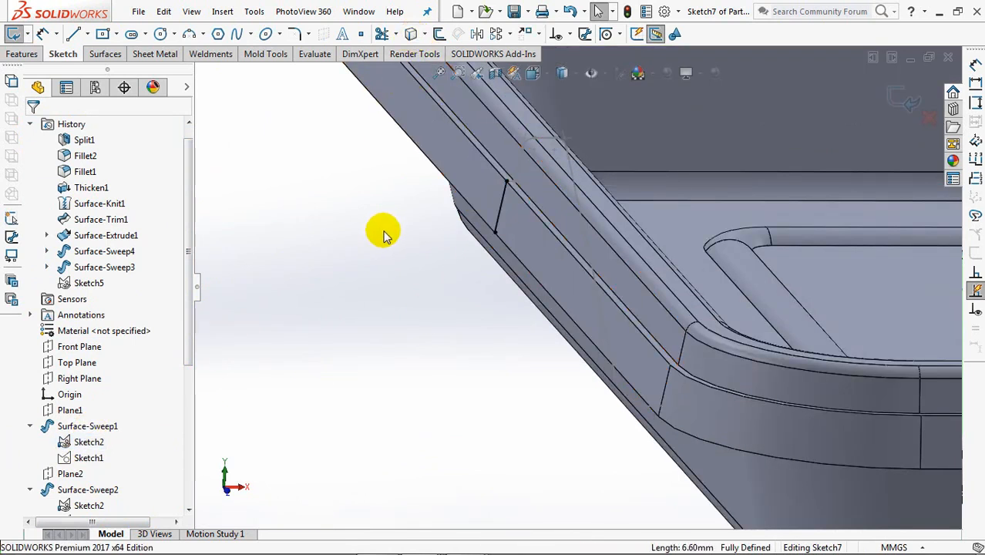
Sketch a short horizontal line outward from the lower end of the converted slanted rim line
key("ctrl+1")
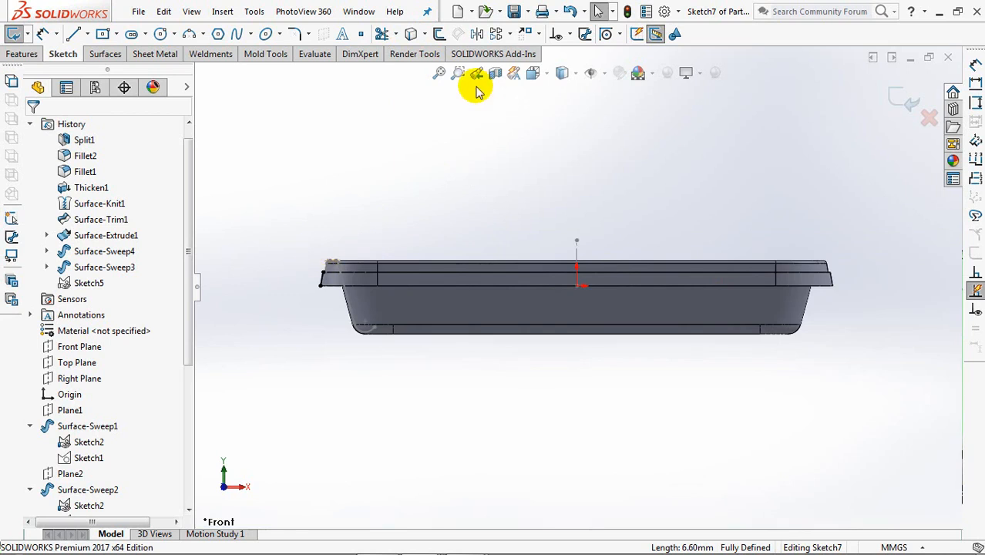
left_click(458, 73)
left_click_drag(293, 238, 360, 311)
left_click_drag(469, 205, 587, 397)
left_click(72, 34)
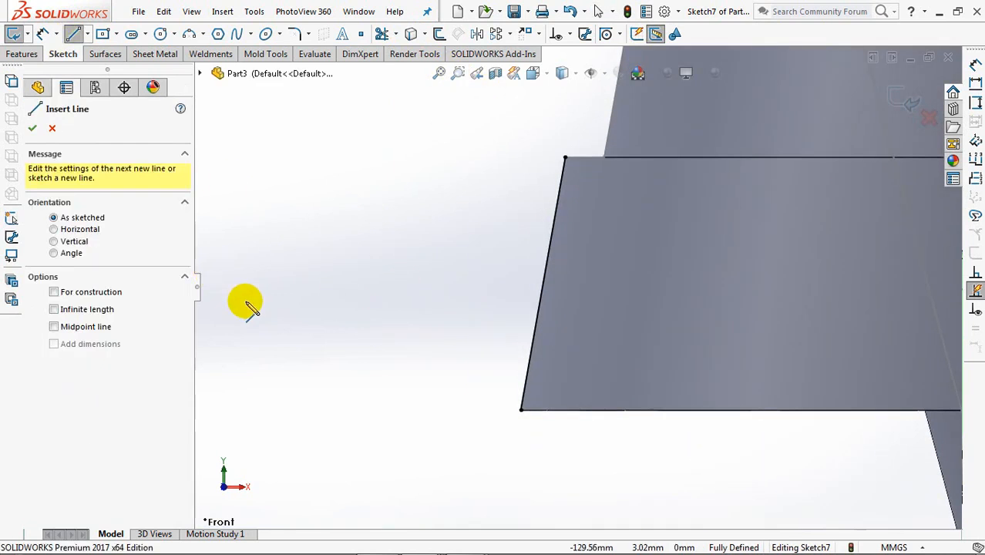
left_click(521, 409)
right_click(475, 414)
left_click(497, 379)
Draw a three-point arc from the short line's outer end up to the slanted rim line, bulging outward
left_click(189, 34)
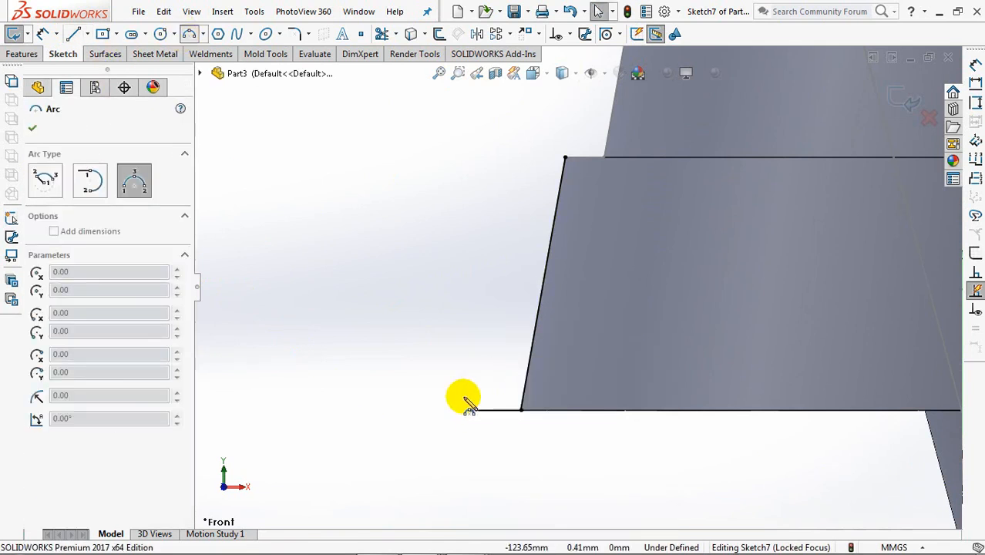
left_click(543, 285)
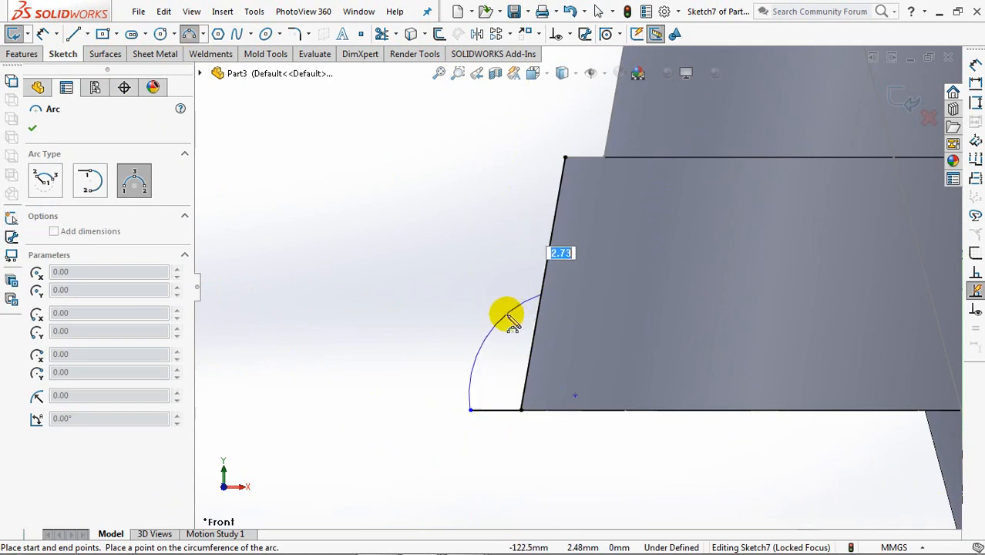
left_click(515, 328)
left_click(33, 127)
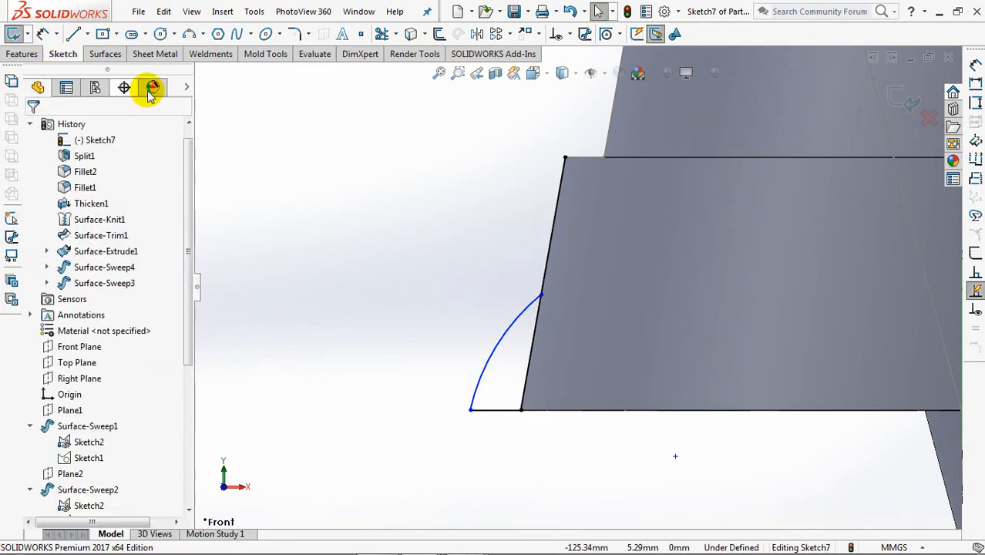
Trim the converted slanted line above the arc and dimension the profile's height from the base line to the arc's upper end as 1 mm
left_click(382, 35)
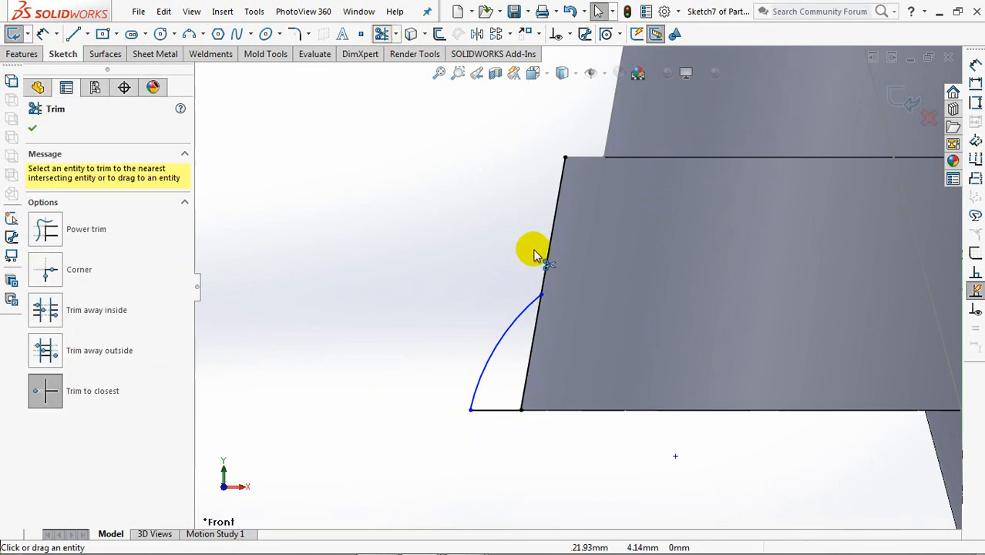
left_click(32, 131)
left_click(541, 296)
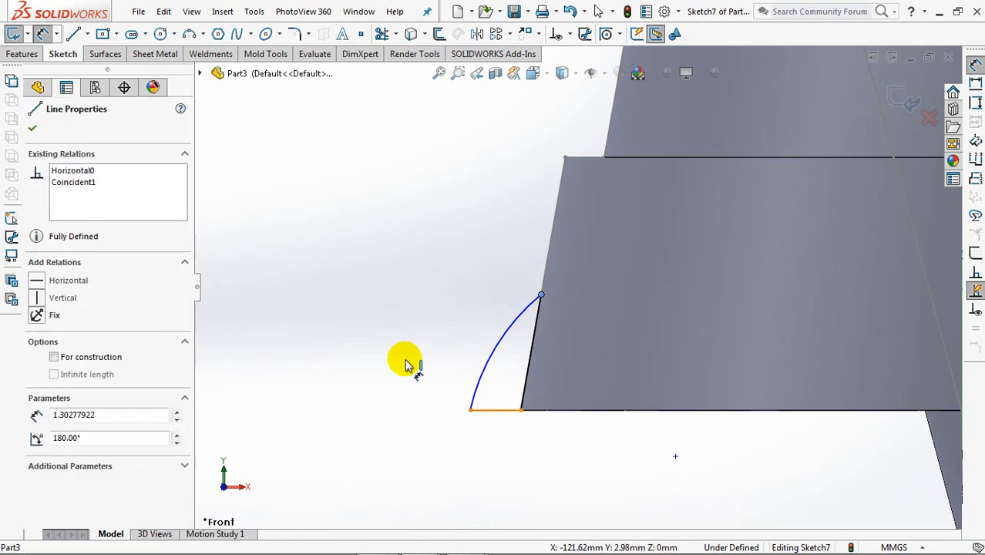
left_click(493, 410)
left_click(357, 353)
type("1")
left_click(295, 347)
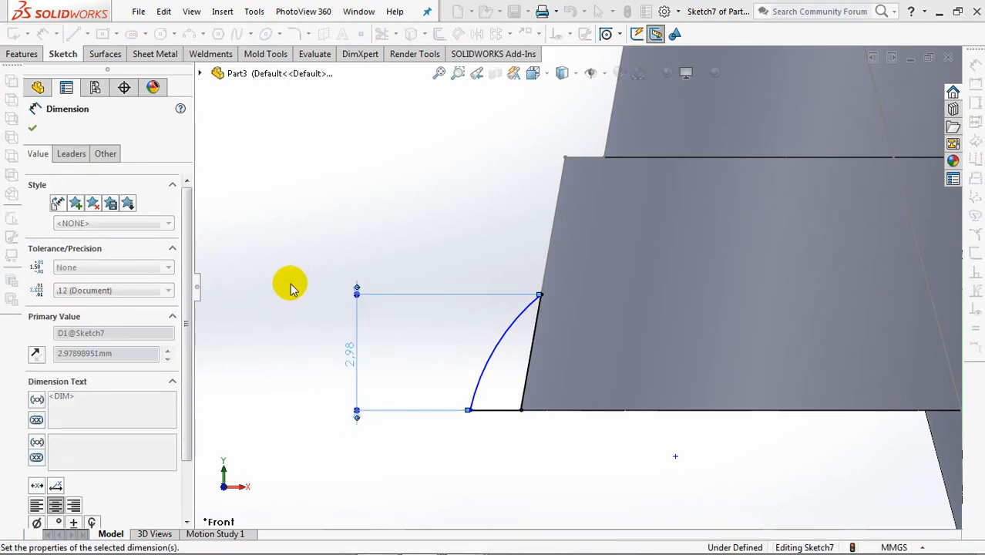
Dimension the horizontal distance between the arc's upper and lower endpoints as 0.3 mm
left_click(527, 373)
left_click(471, 409)
left_click(503, 463)
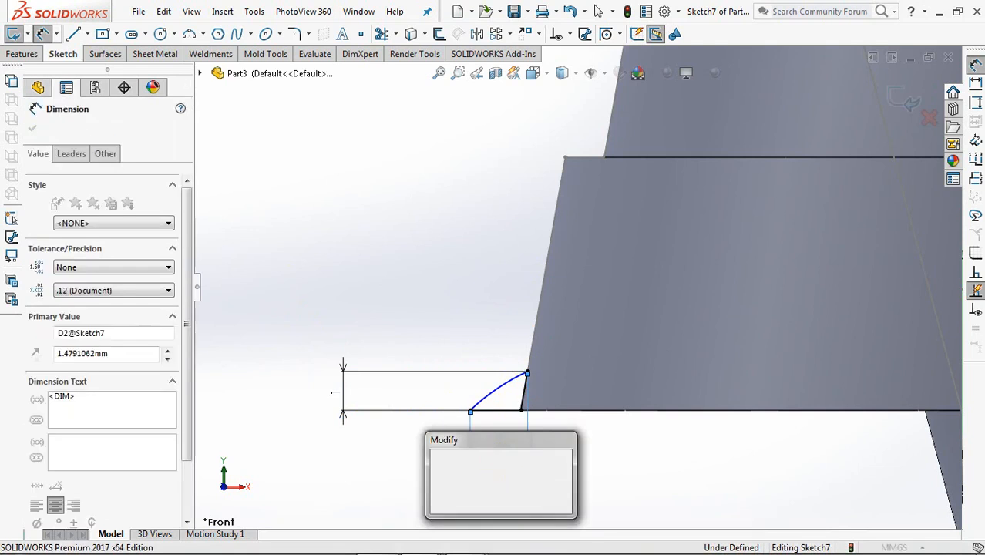
type("0.3")
left_click(441, 458)
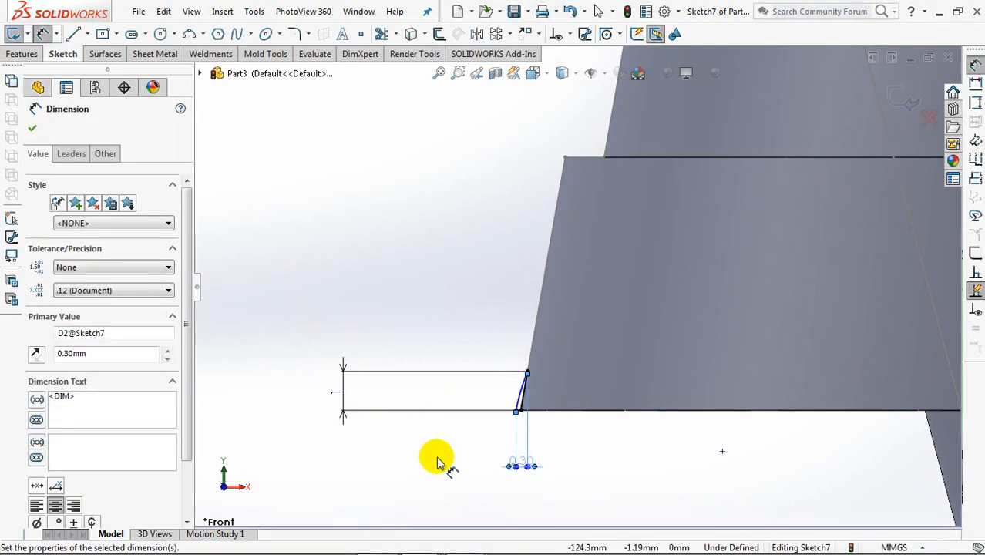
Dimension the small profile's arc with a radius of 2 mm
left_click(458, 73)
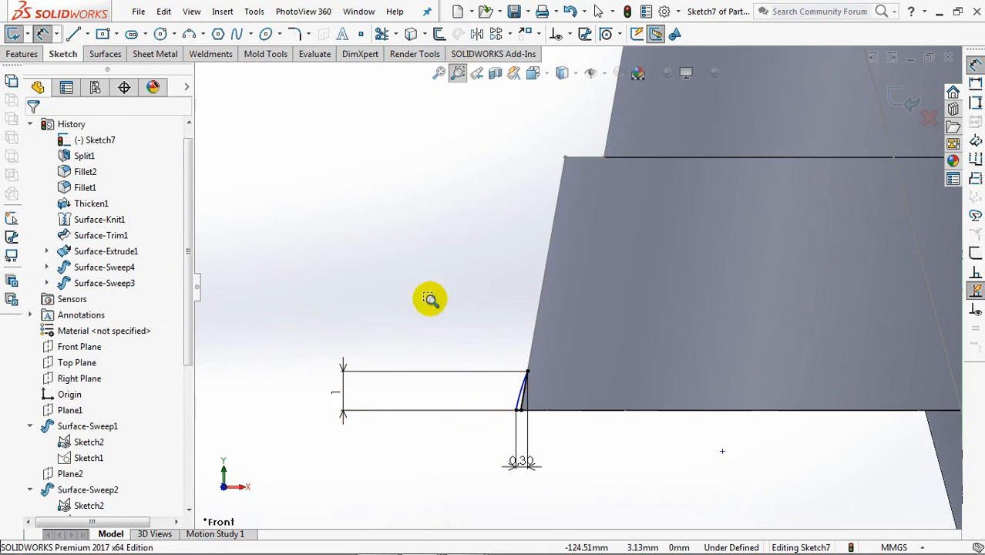
left_click_drag(435, 315, 548, 455)
left_click(458, 73)
left_click(672, 337)
left_click(552, 288)
type("2")
left_click(482, 282)
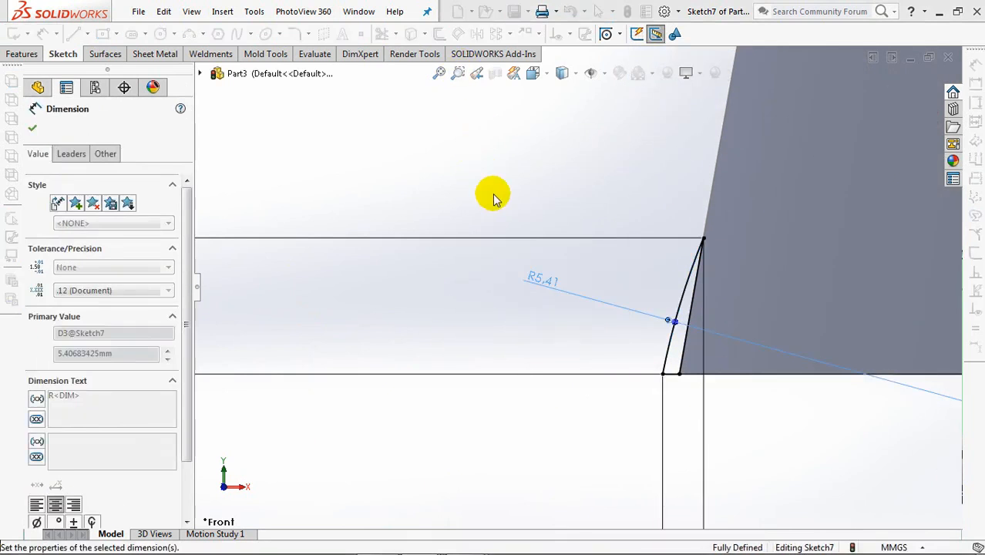
left_click(480, 172)
Move the profile's dimensions close to the geometry and exit the sketch
middle_click_drag(525, 197, 513, 256, "shift")
left_click_drag(363, 296, 463, 299)
left_click_drag(621, 395, 651, 340)
left_click(706, 378)
left_click(910, 106)
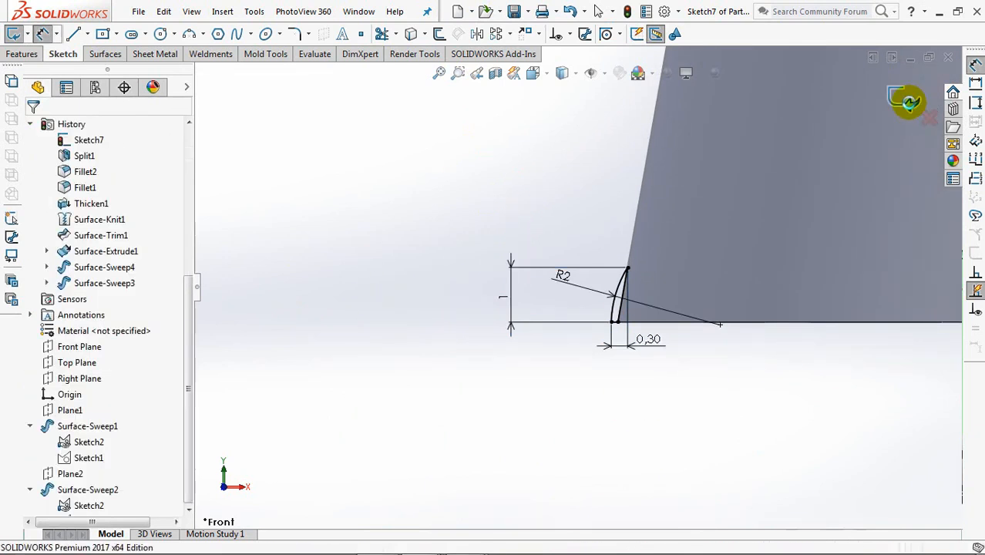
Sweep the small arc profile around the tray along the closed loop of the rim's lower outer edge
middle_click_drag(530, 233, 502, 335)
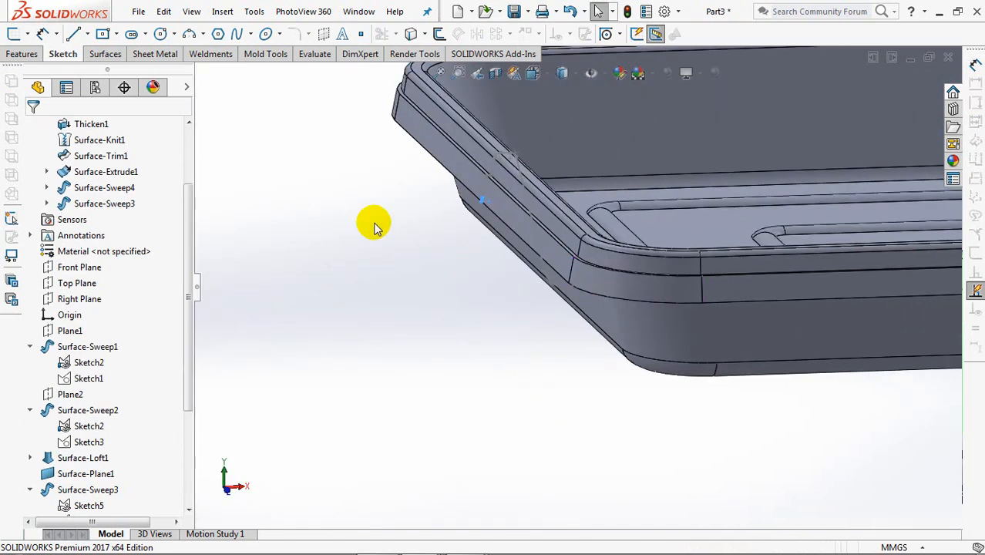
left_click(19, 56)
left_click(51, 34)
right_click(131, 229)
left_click(167, 247)
middle_click_drag(505, 230, 480, 229)
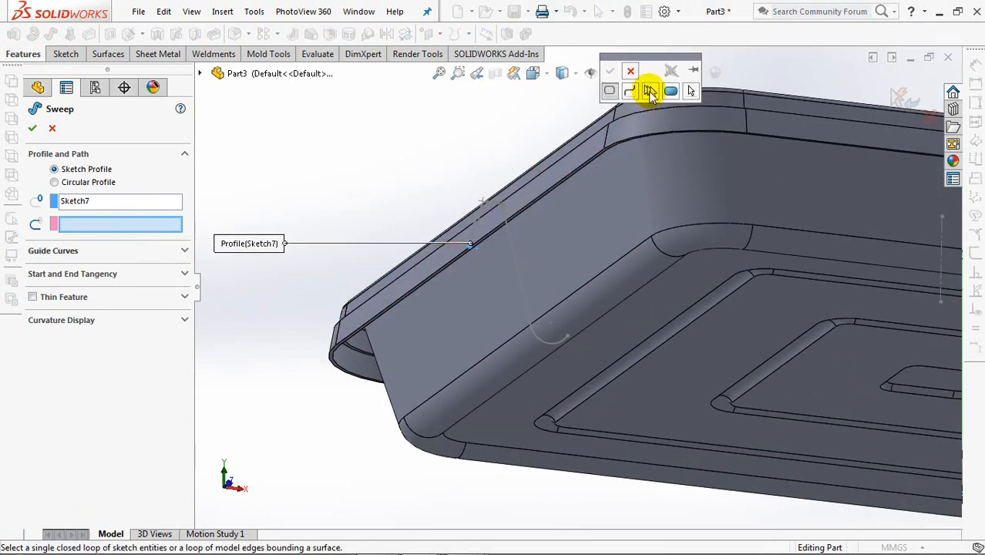
left_click(650, 91)
left_click(447, 266)
left_click(624, 159)
left_click(610, 71)
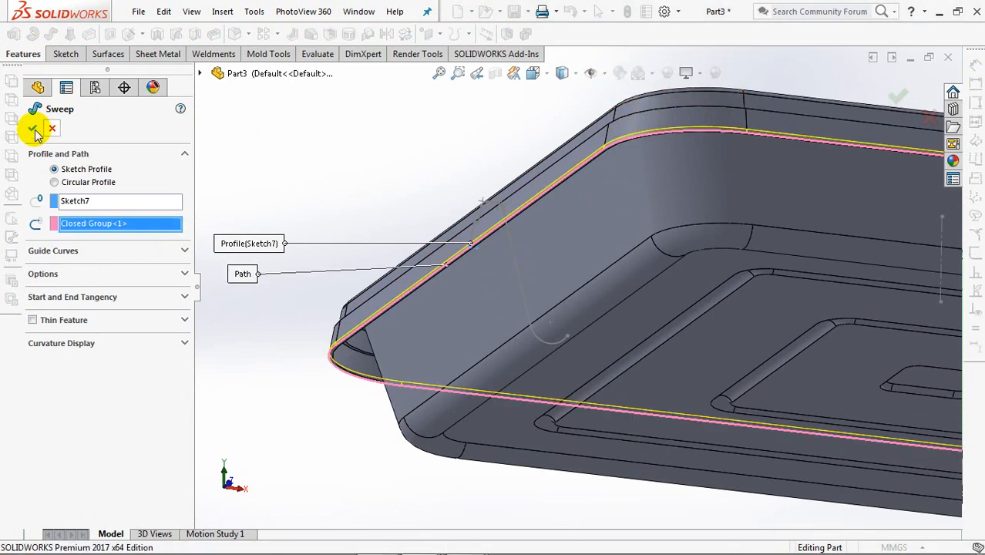
middle_click_drag(379, 146, 352, 183)
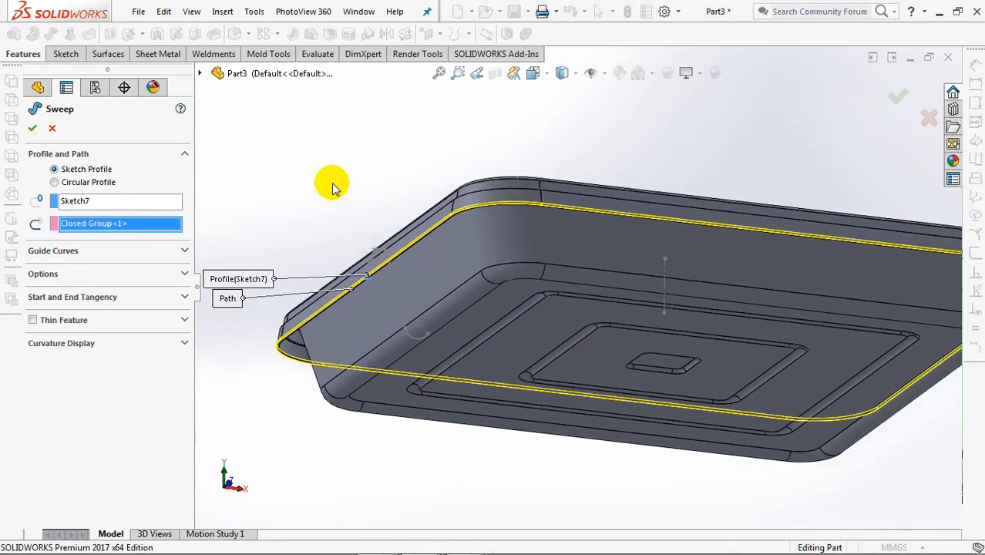
left_click(37, 131)
middle_click_drag(429, 158, 563, 163)
left_click(574, 154)
middle_click_drag(442, 147, 737, 254)
scroll(716, 185, "up", 3)
middle_click_drag(715, 185, 714, 202)
middle_click_drag(418, 160, 423, 165)
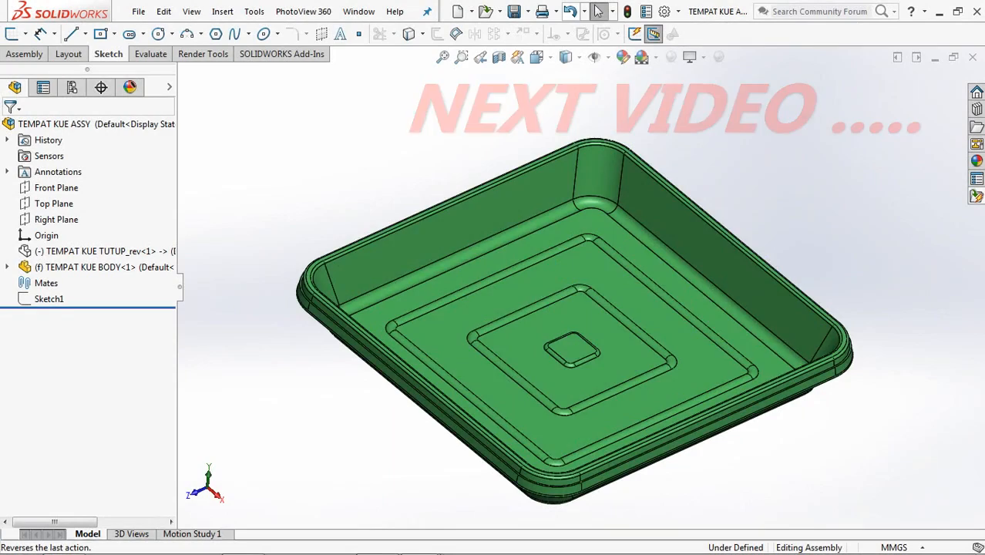
Undo the hiding of the lid component in the TEMPAT KUE ASSY assembly
left_click(571, 11)
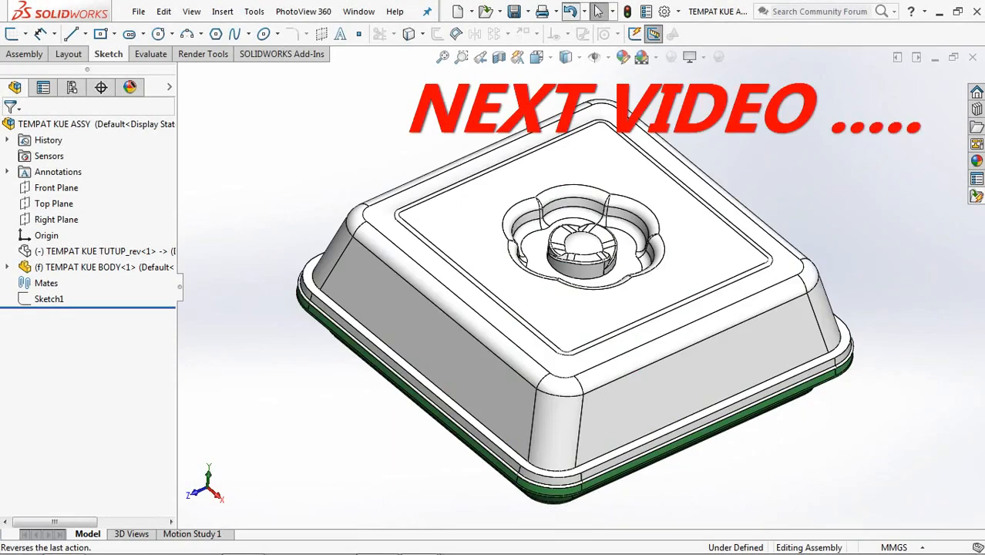